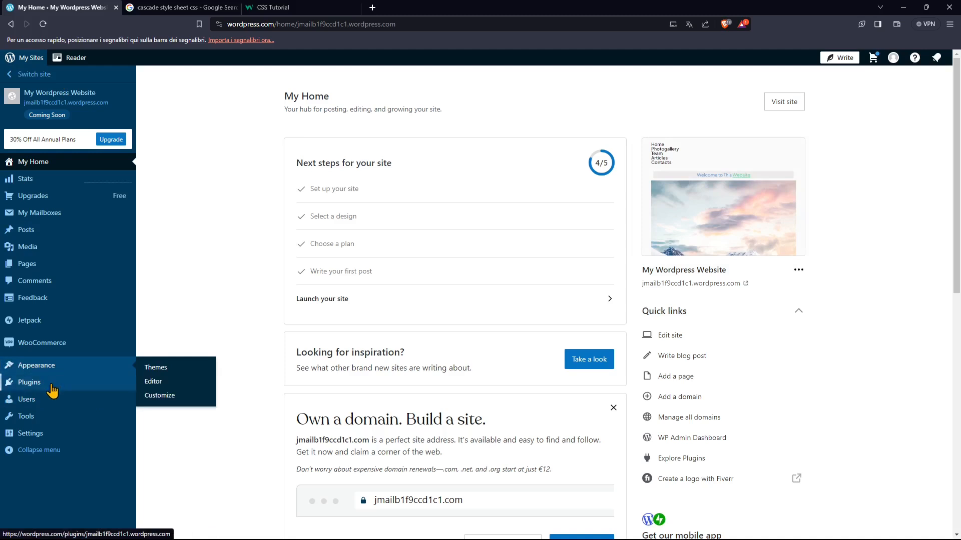
- Open the live WordPress site in its own browser window beside the dashboard
mouse_move(40, 371)
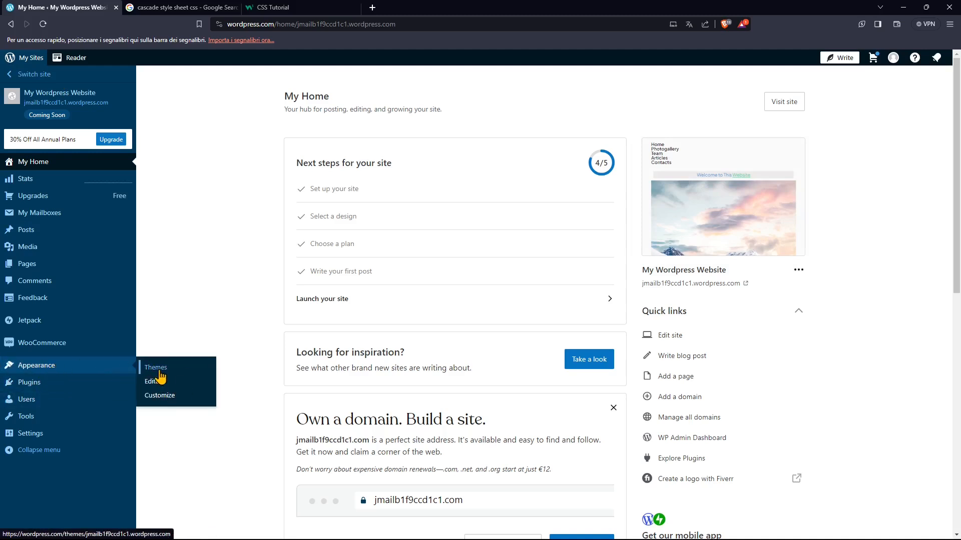
right_click(785, 103)
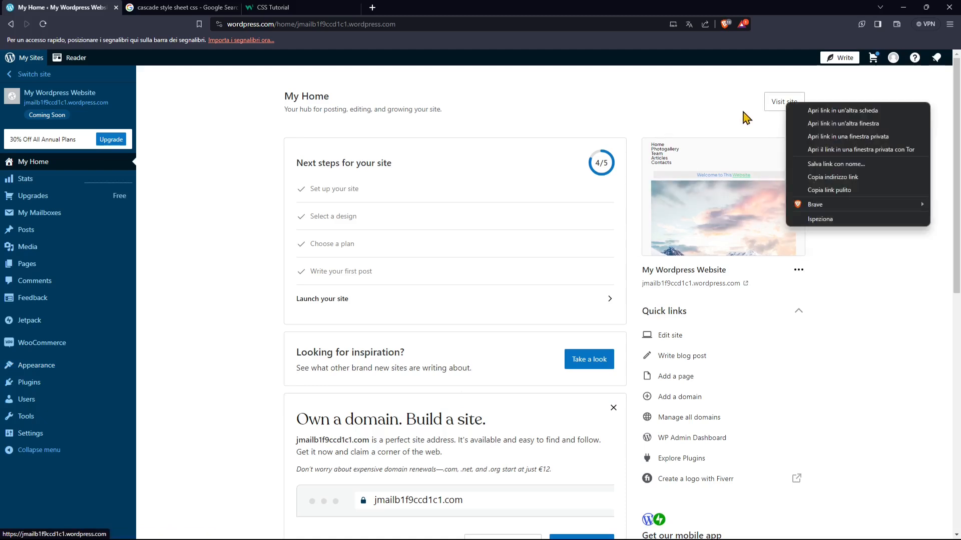
click(812, 111)
drag(159, 7, 696, 25)
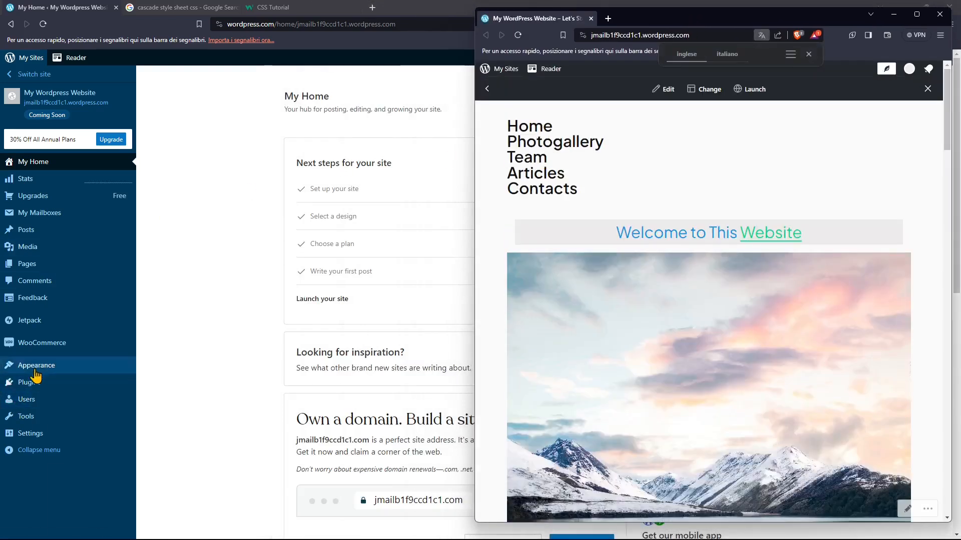
mouse_move(18, 368)
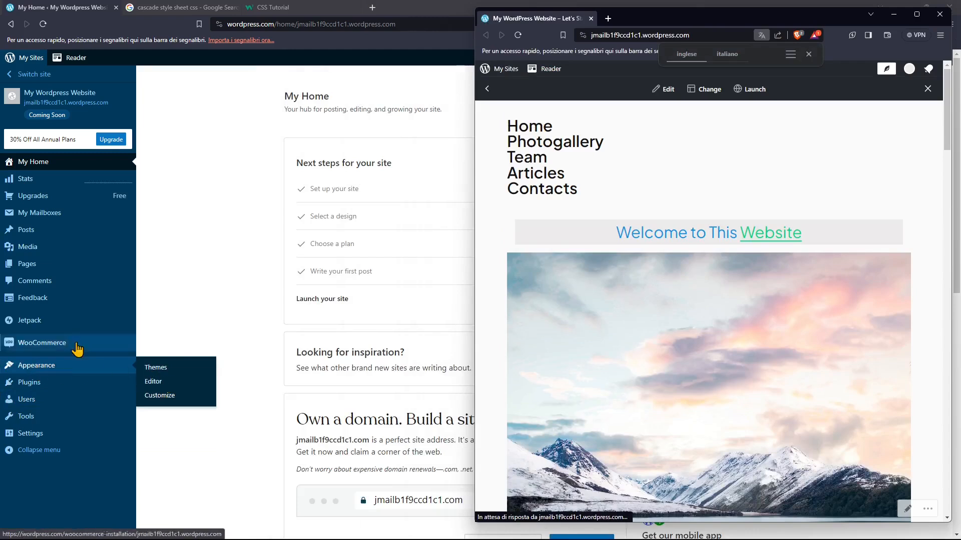
click(34, 264)
mouse_move(32, 269)
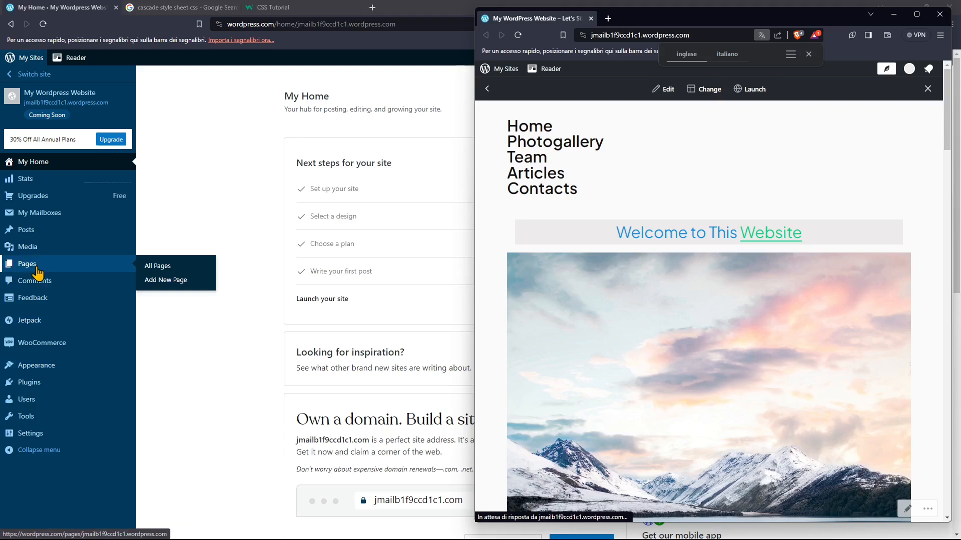
mouse_move(27, 235)
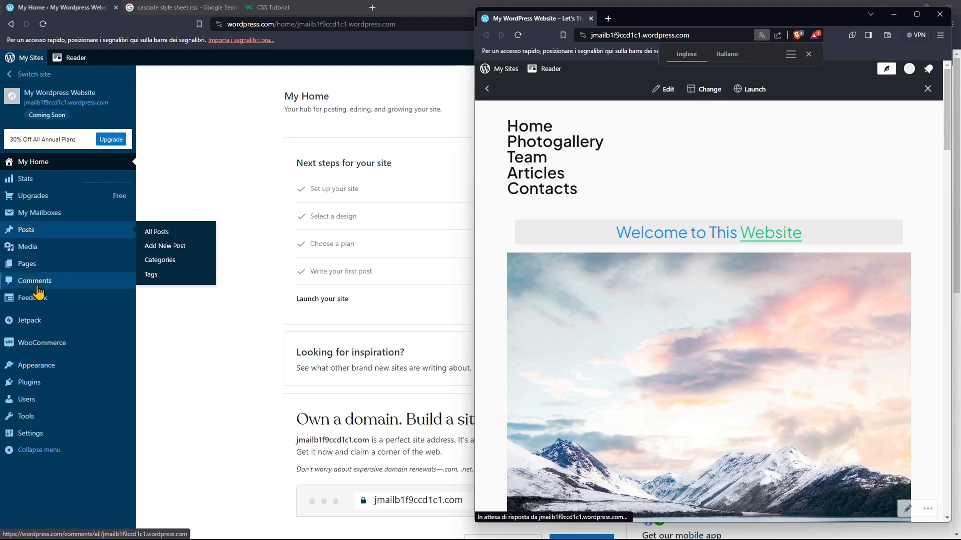
mouse_move(47, 373)
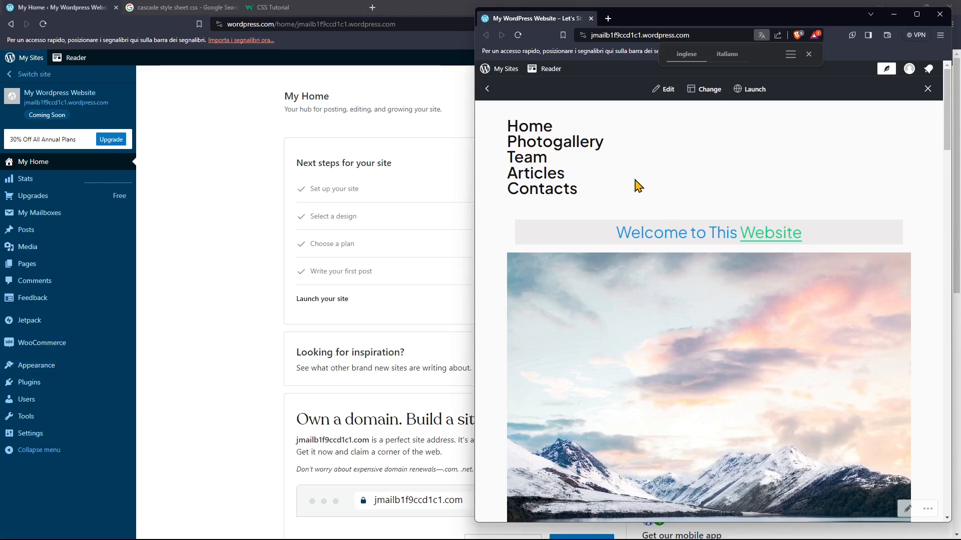
- Examine the live home page from the welcome heading and photos down to the footer text, and close the site's window
drag(800, 233, 605, 231)
click(634, 234)
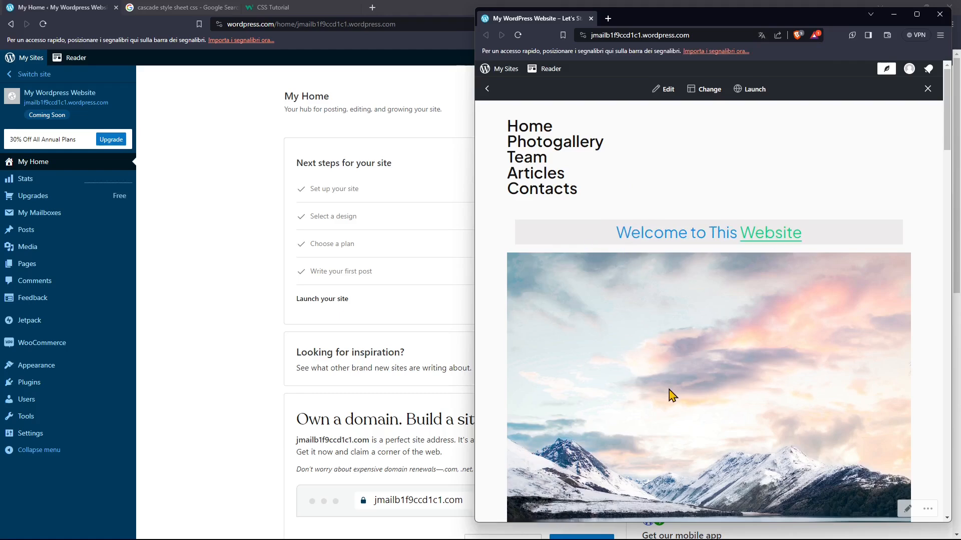
scroll(649, 377, down, 15)
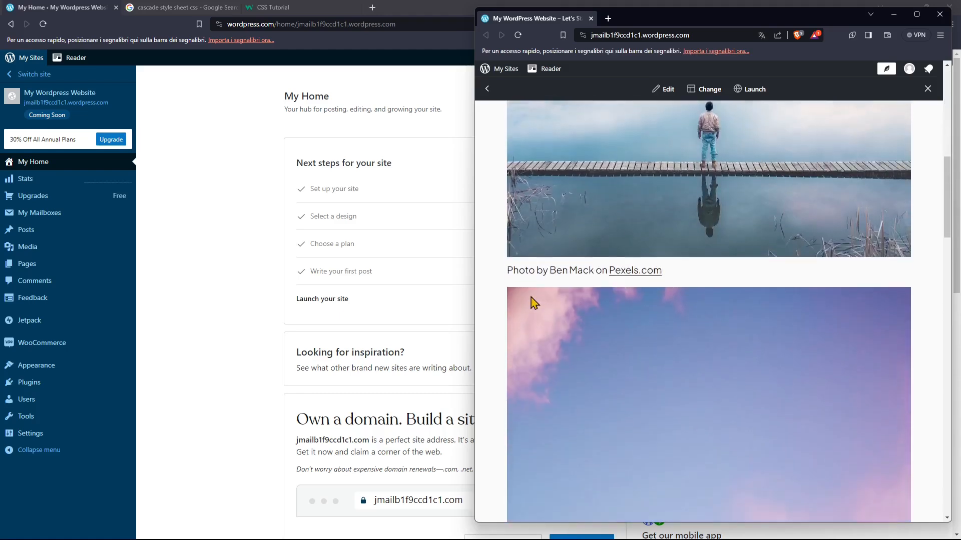
scroll(825, 346, down, 10)
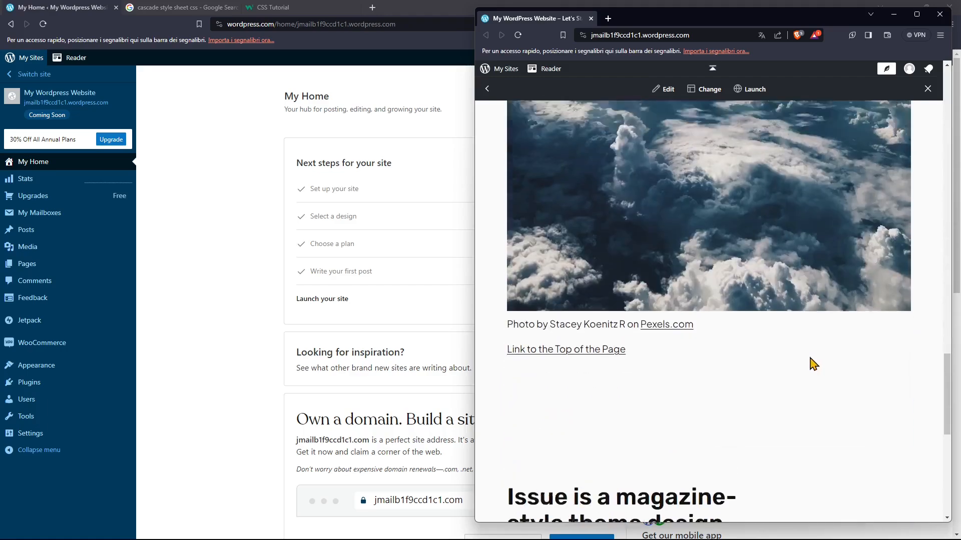
scroll(806, 359, up, 15)
scroll(811, 368, down, 15)
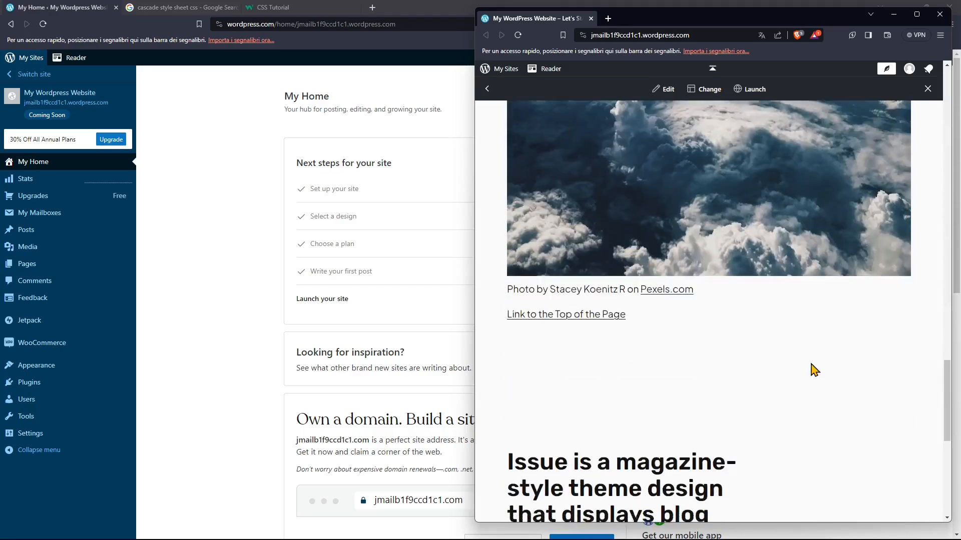
scroll(577, 275, down, 2)
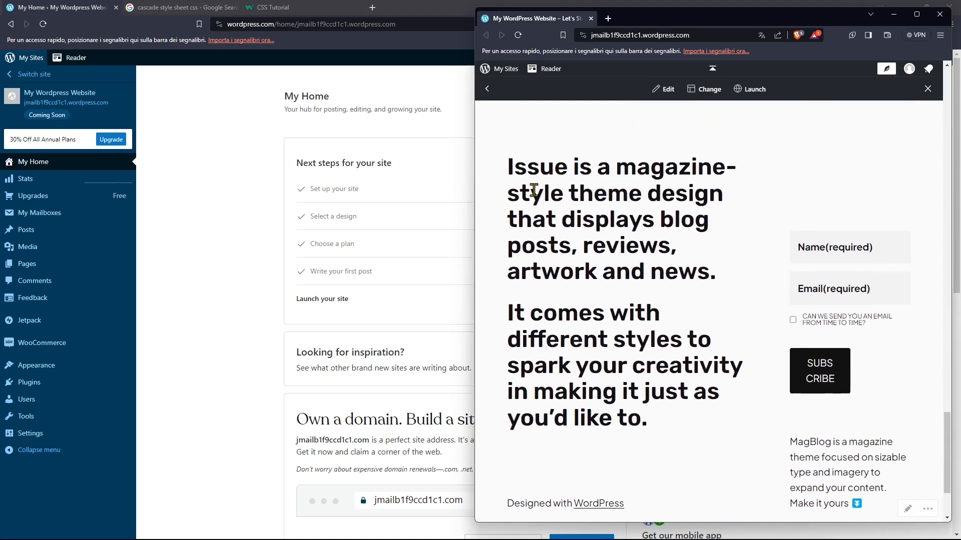
drag(511, 167, 726, 280)
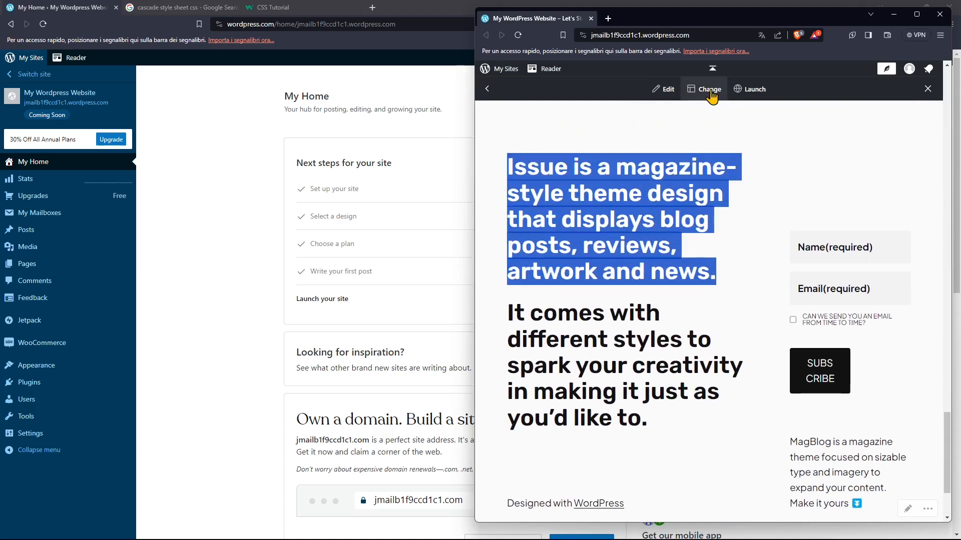
drag(512, 167, 865, 370)
click(866, 371)
scroll(766, 396, down, 2)
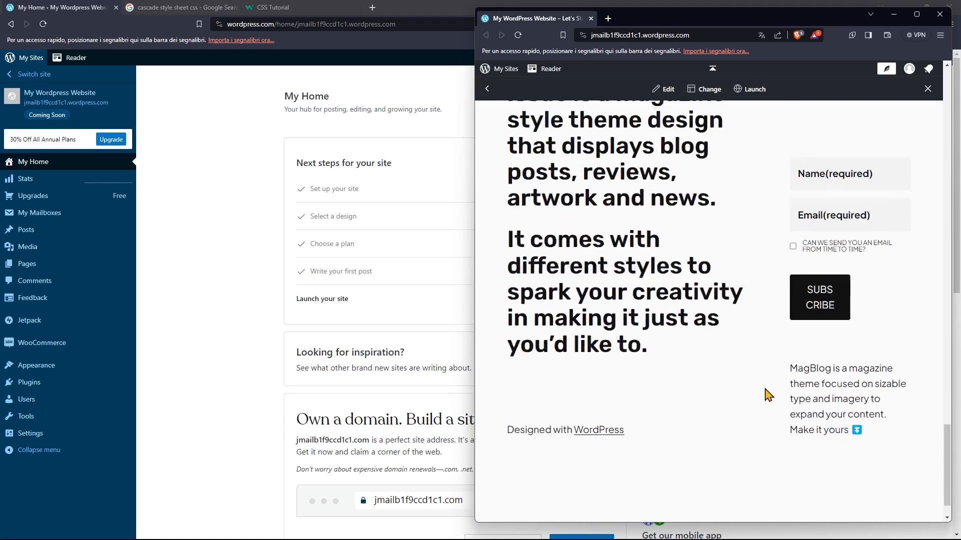
scroll(779, 410, up, 15)
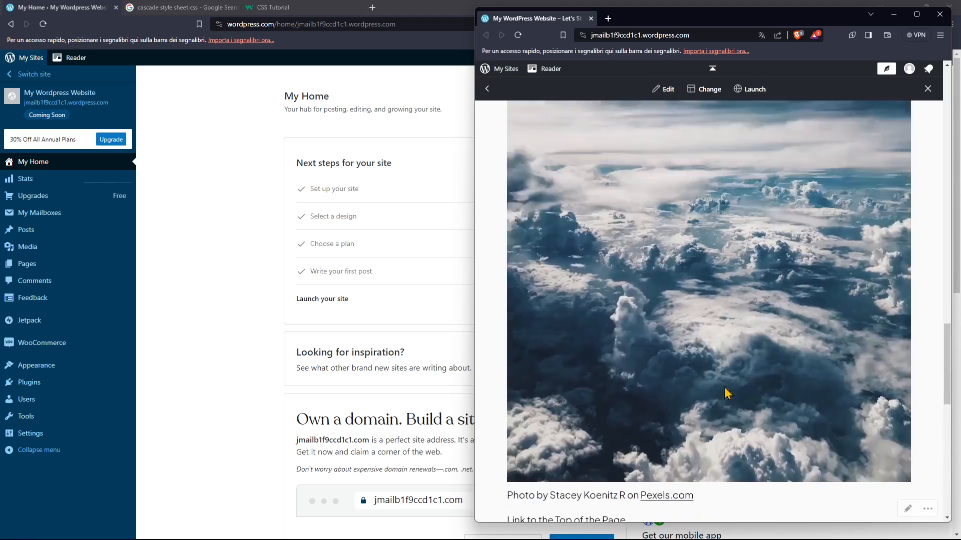
scroll(732, 384, up, 15)
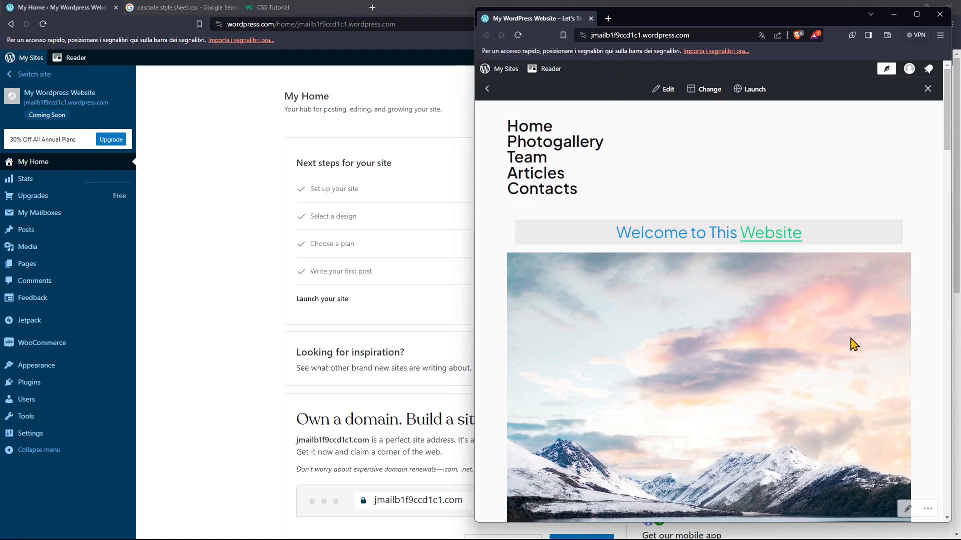
click(590, 19)
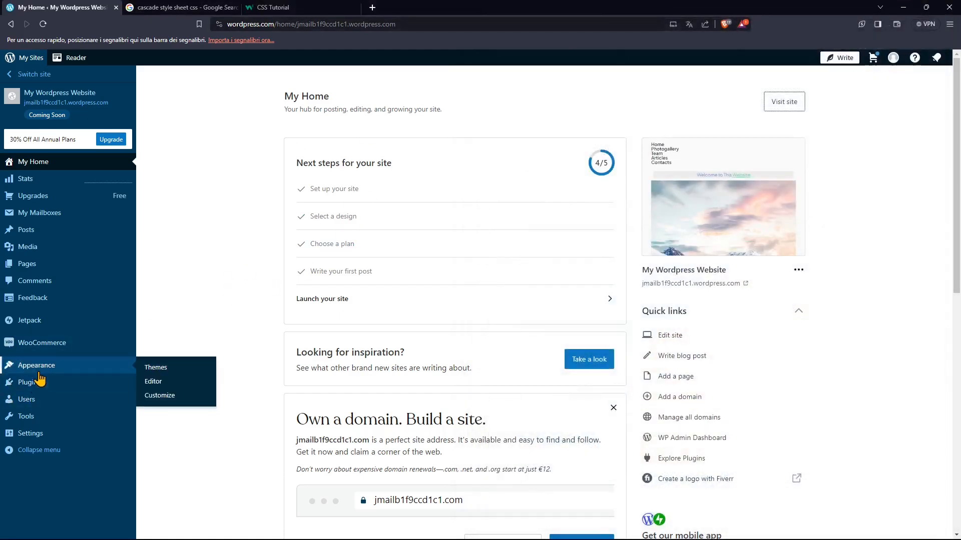
- Open the site's appearance editor and check its list of navigation menus, returning to the Design overview
click(161, 385)
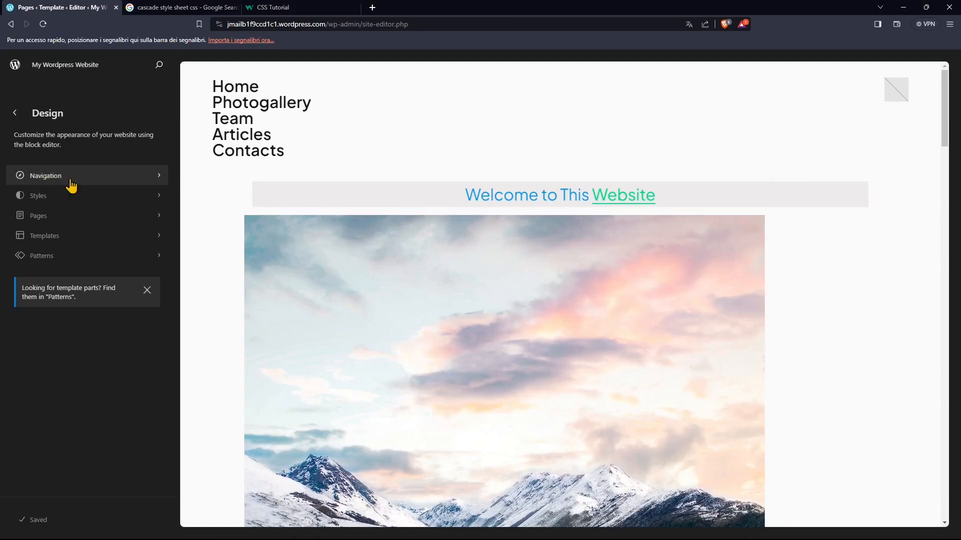
click(93, 181)
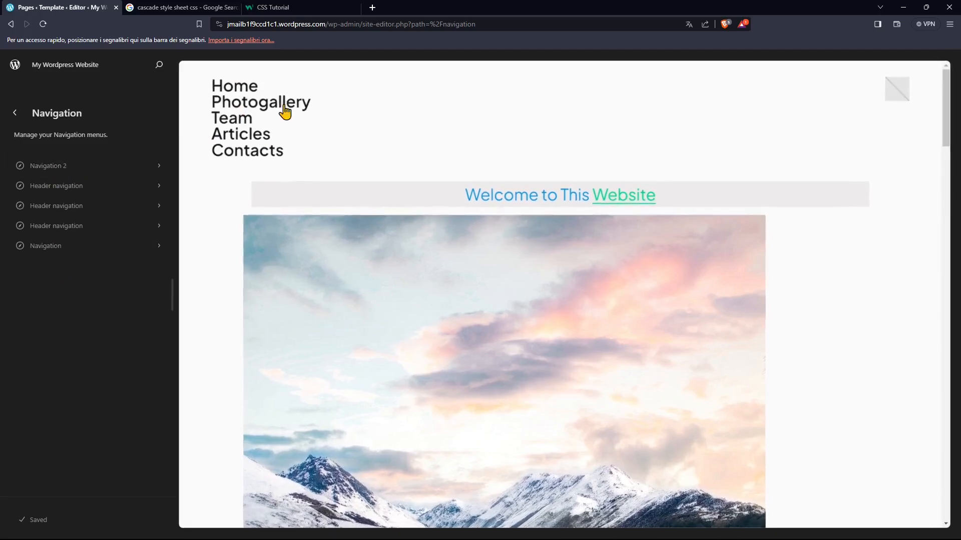
click(16, 114)
- Try the antique style variation for the theme, switch back to Default, and return to the Design overview
click(29, 199)
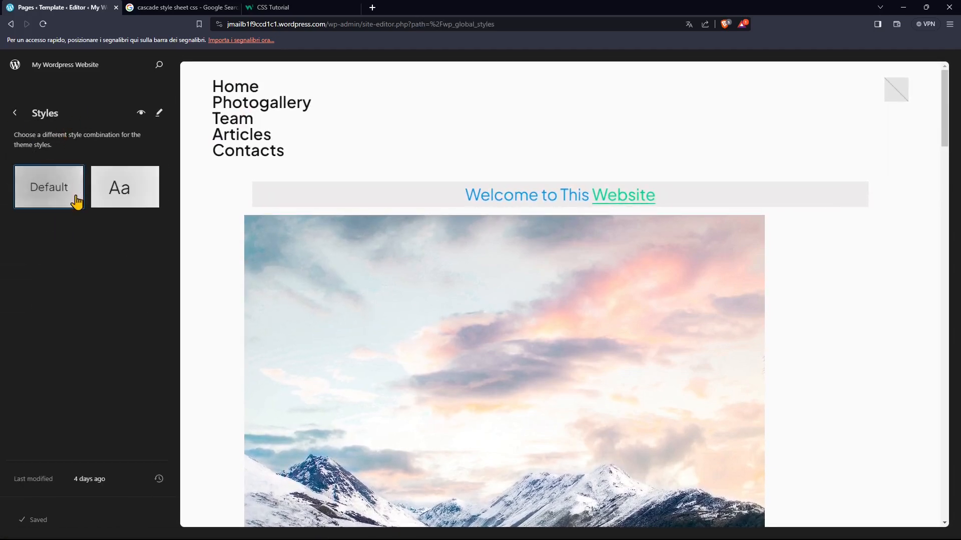
click(132, 205)
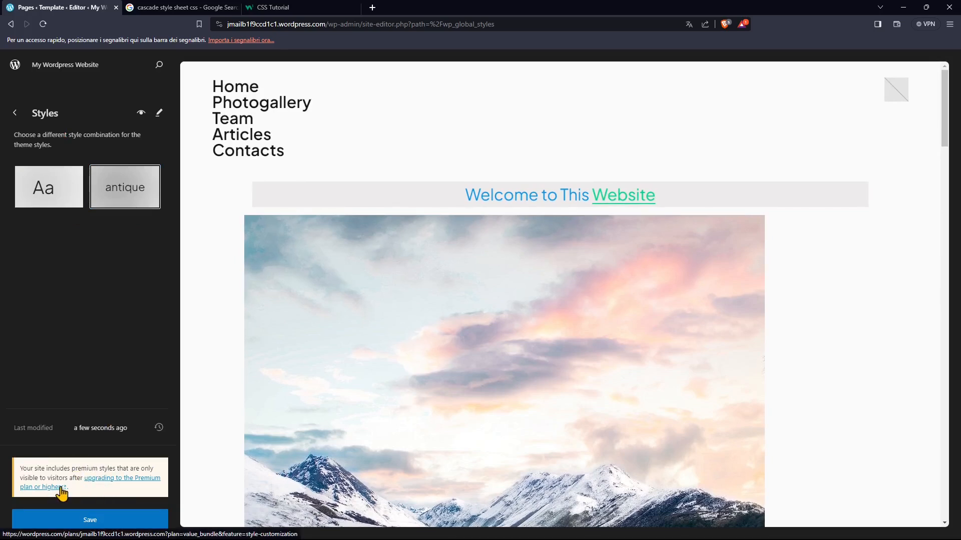
click(28, 191)
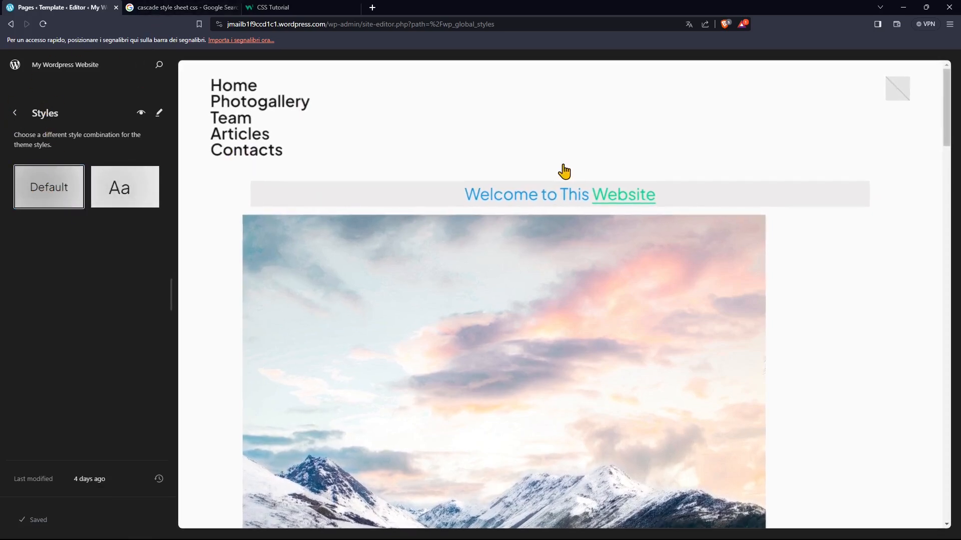
click(15, 114)
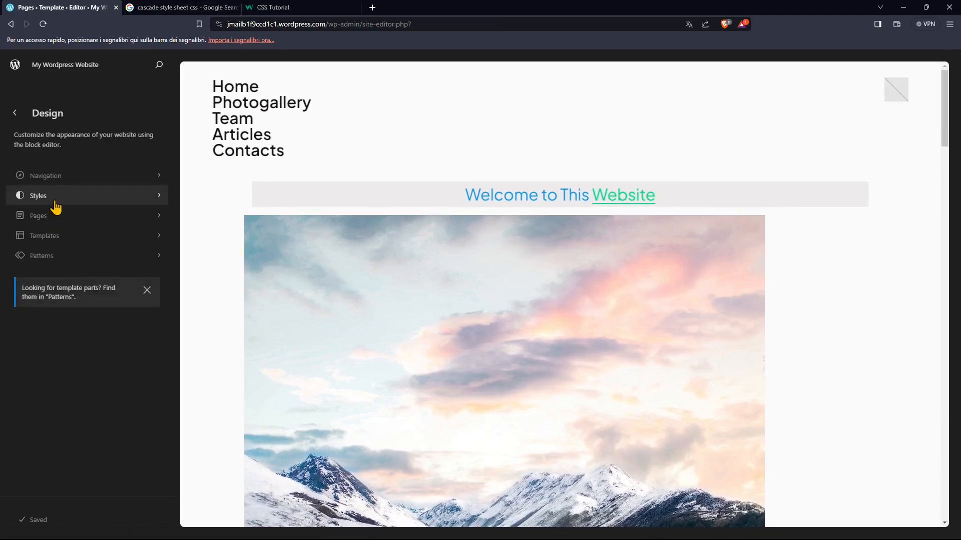
- Review the home page preview in the Styles section of the site editor
click(56, 203)
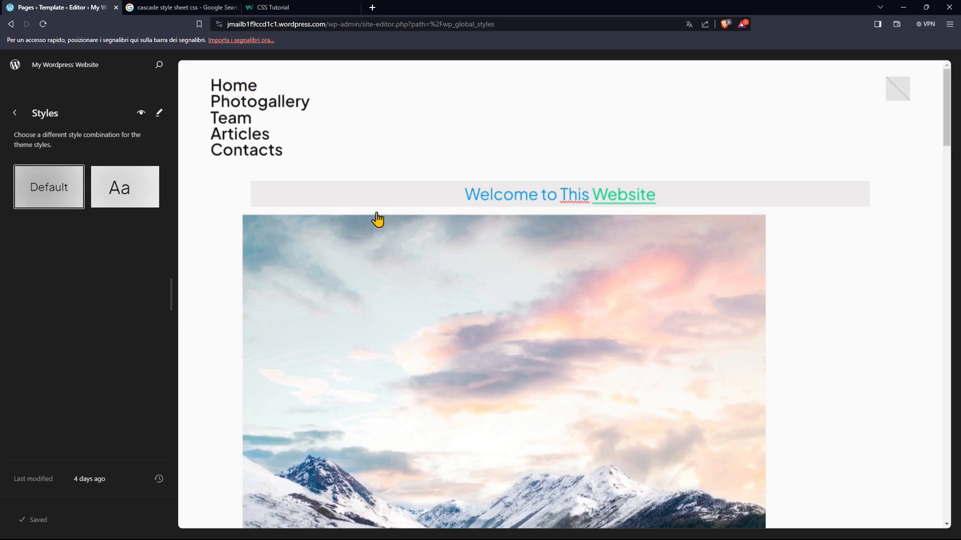
scroll(480, 380, down, 3)
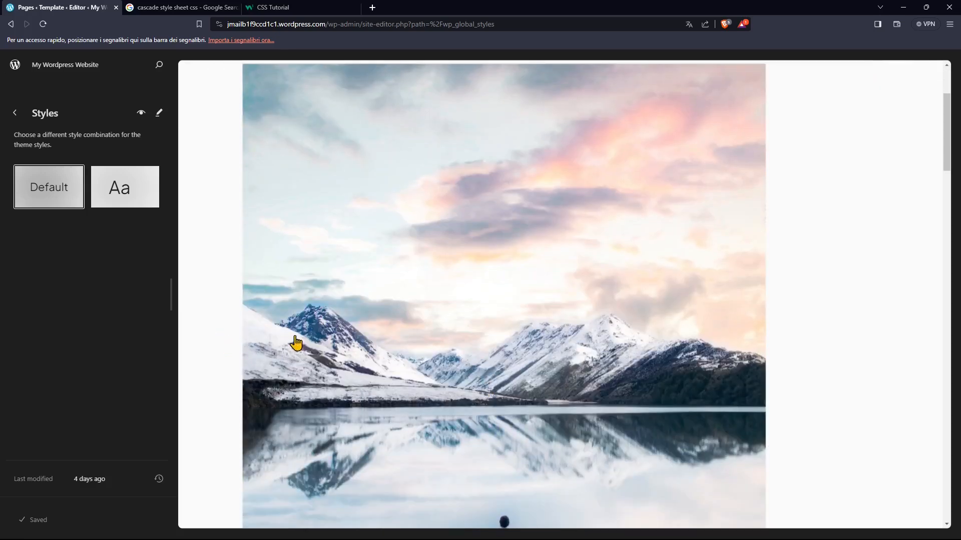
scroll(364, 347, up, 3)
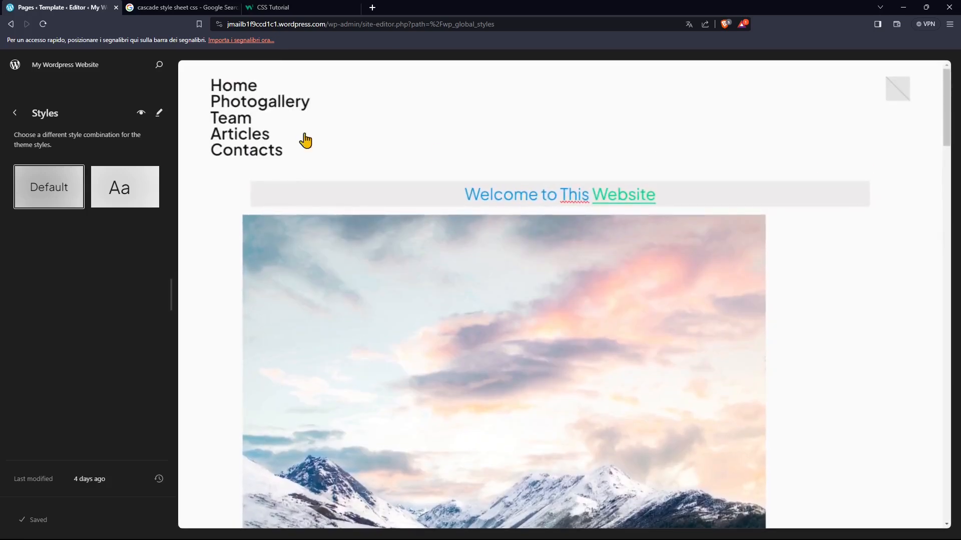
- Switch to the Google results for "cascade style sheet css" and look through the listed CSS resources
click(170, 7)
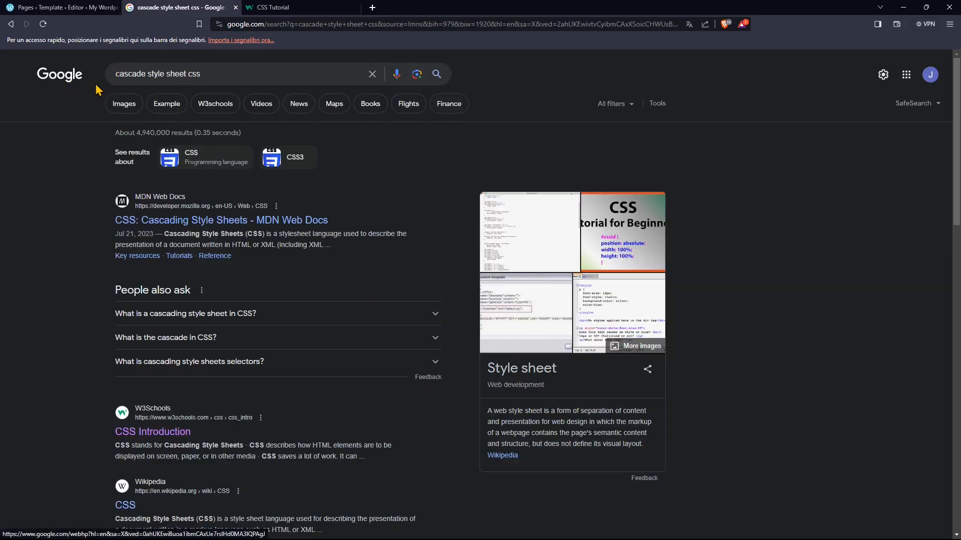
double_click(195, 72)
click(534, 163)
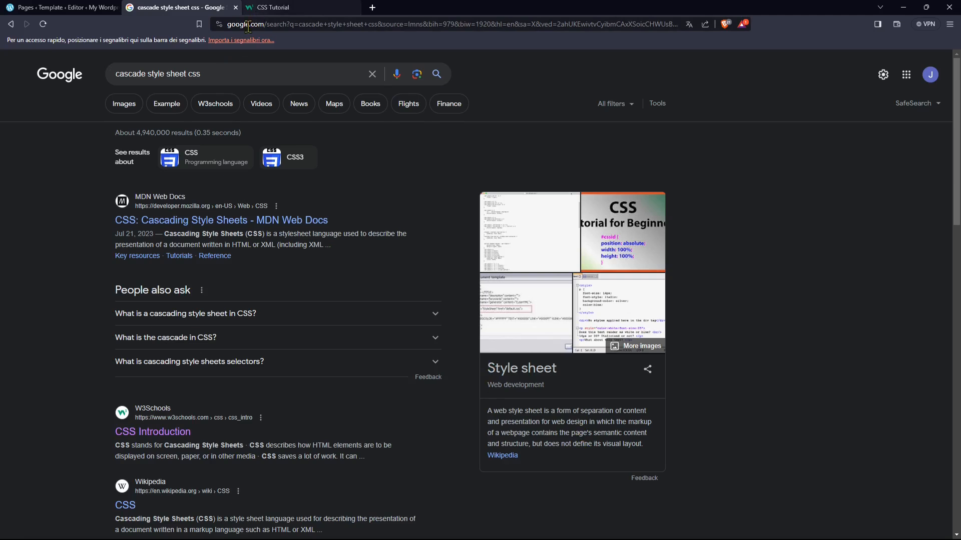
drag(116, 74, 208, 83)
click(34, 212)
scroll(186, 282, down, 2)
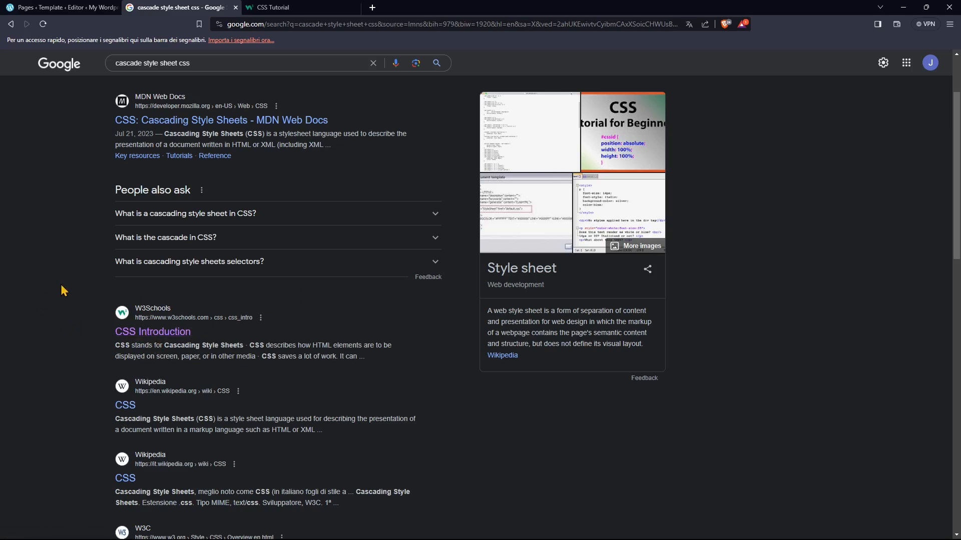
- Switch to the W3Schools CSS tutorial and read its introduction on styling HTML documents
click(260, 8)
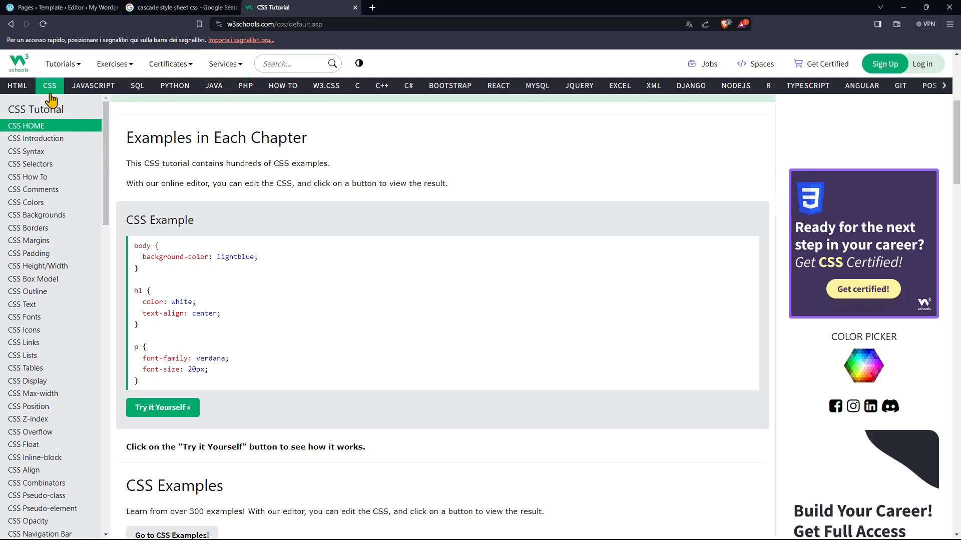
scroll(195, 289, up, 5)
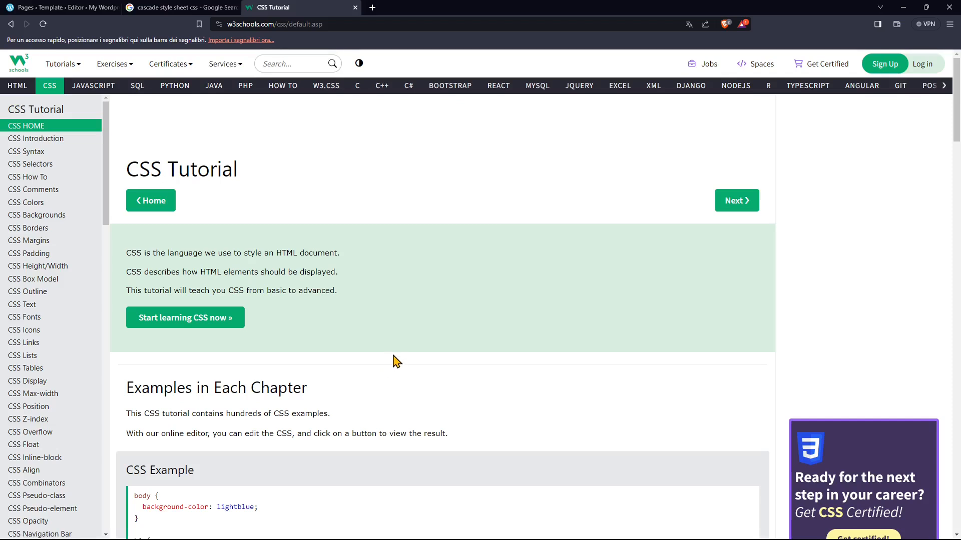
double_click(130, 253)
drag(246, 255, 338, 257)
click(280, 253)
double_click(286, 253)
- Open the W3Schools HTML tutorial and examine its example code for a basic page
click(19, 90)
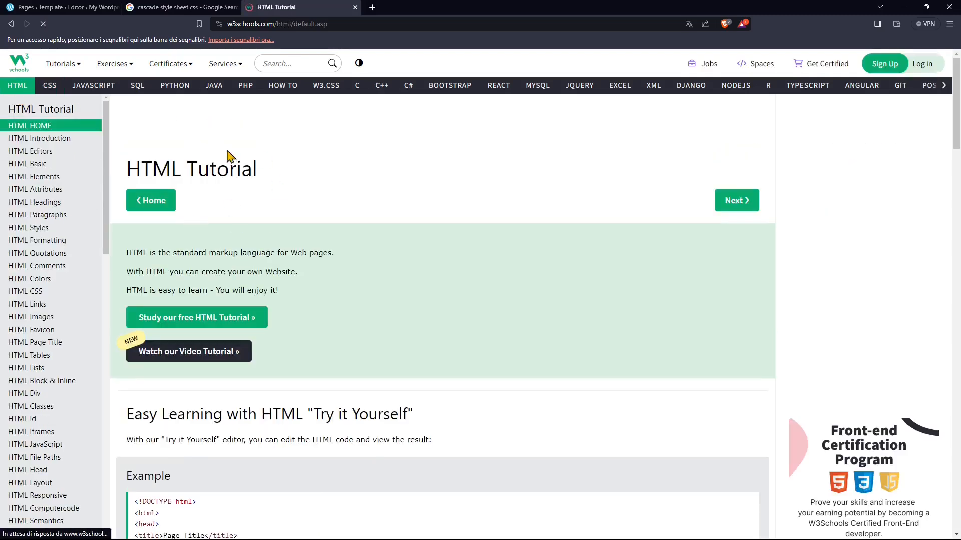
scroll(220, 210, down, 4)
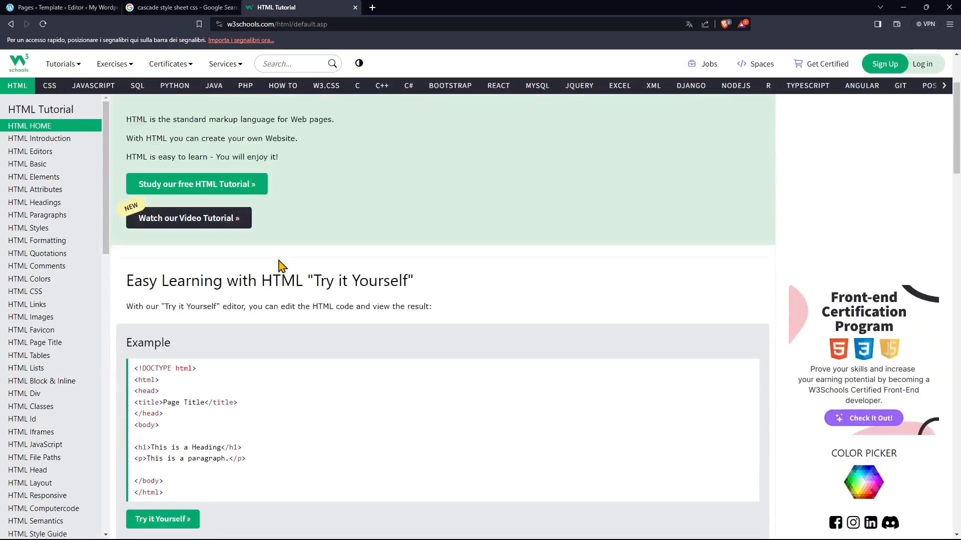
scroll(216, 240, down, 1)
scroll(215, 240, up, 3)
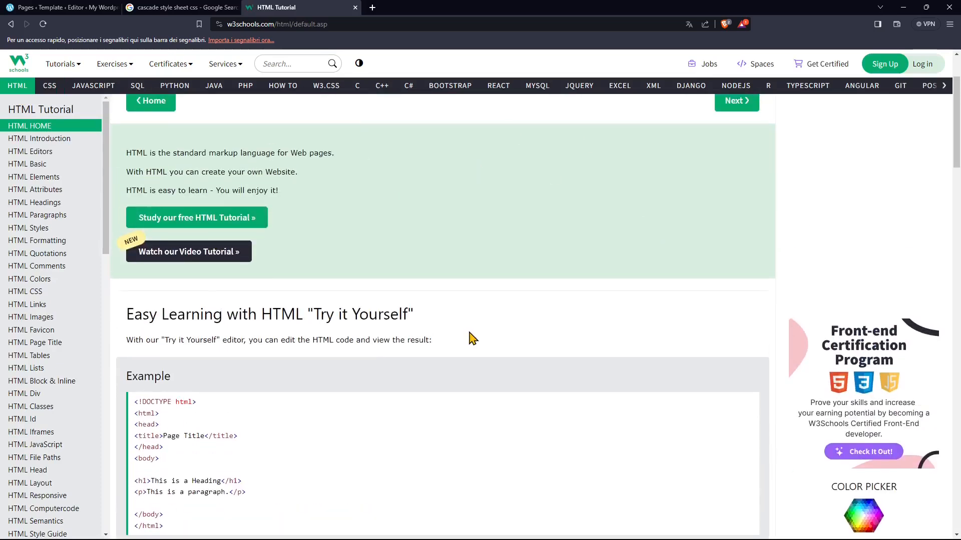
scroll(575, 276, down, 3)
scroll(474, 305, down, 2)
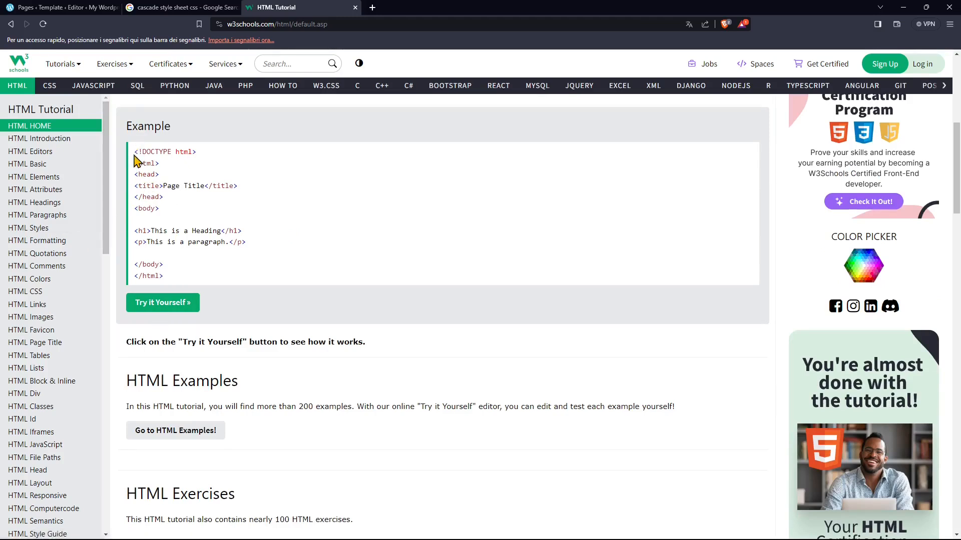
- Highlight the DOCTYPE declaration and the full html element in the example code to examine the page structure
drag(134, 151, 198, 152)
click(154, 175)
drag(139, 164, 153, 166)
click(155, 268)
drag(179, 282, 134, 167)
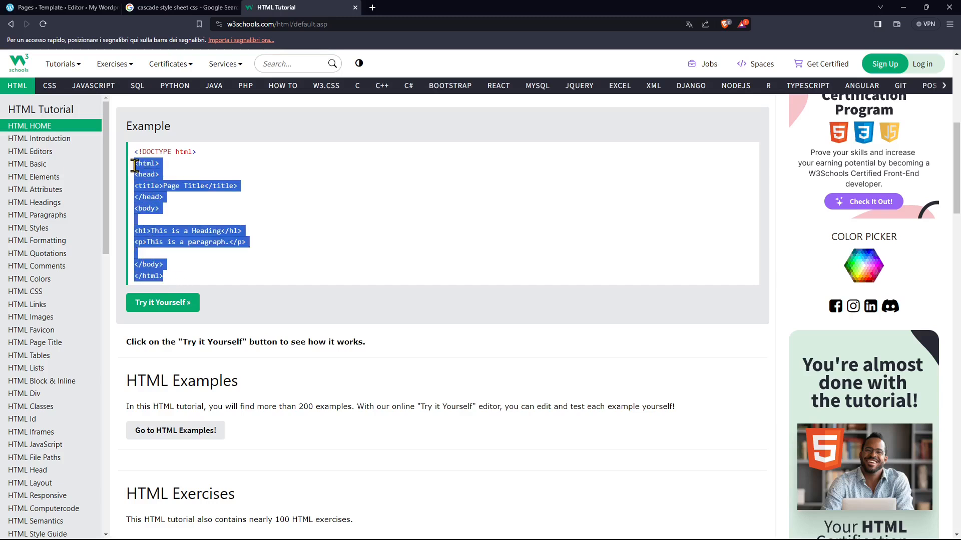
click(135, 167)
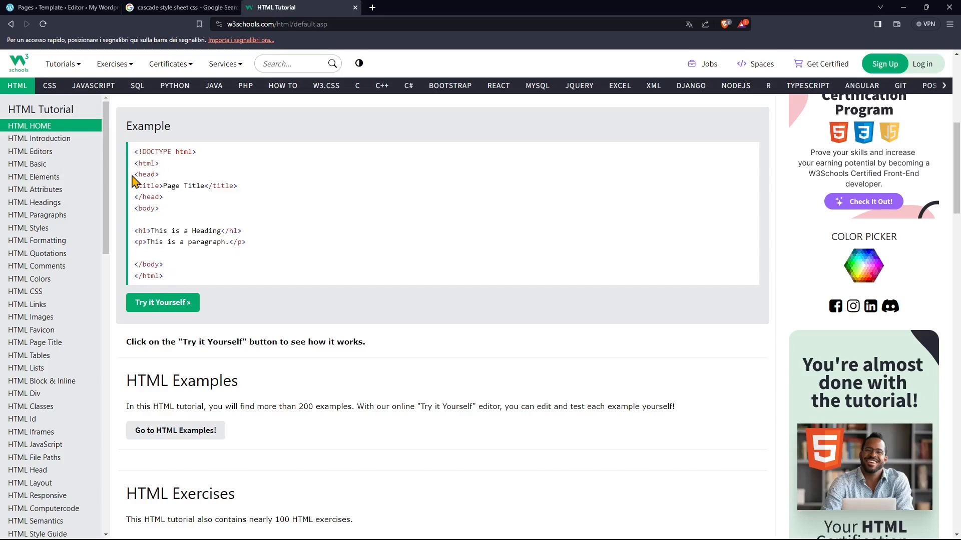
- Highlight the head section with its page title and the body section in the HTML example to compare them
drag(135, 176, 171, 207)
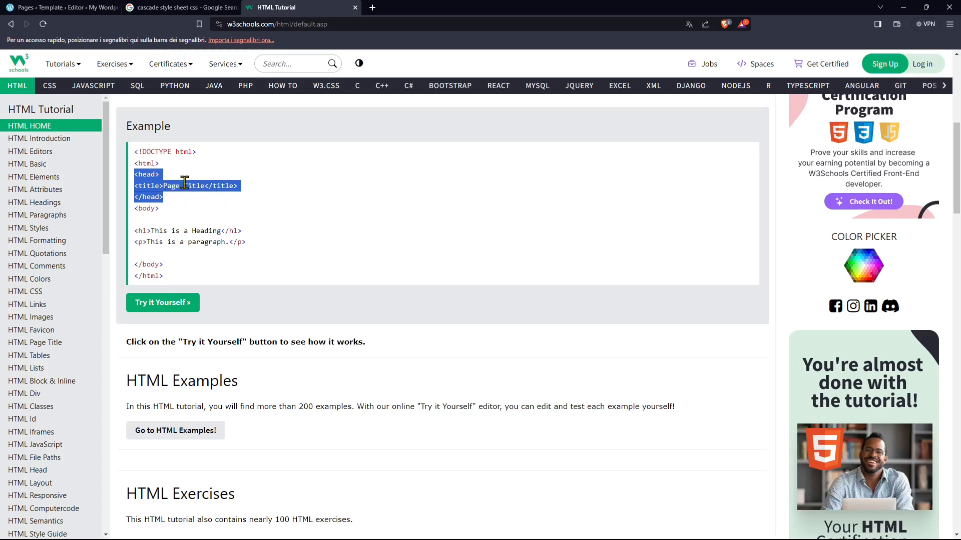
click(191, 212)
drag(133, 209, 170, 261)
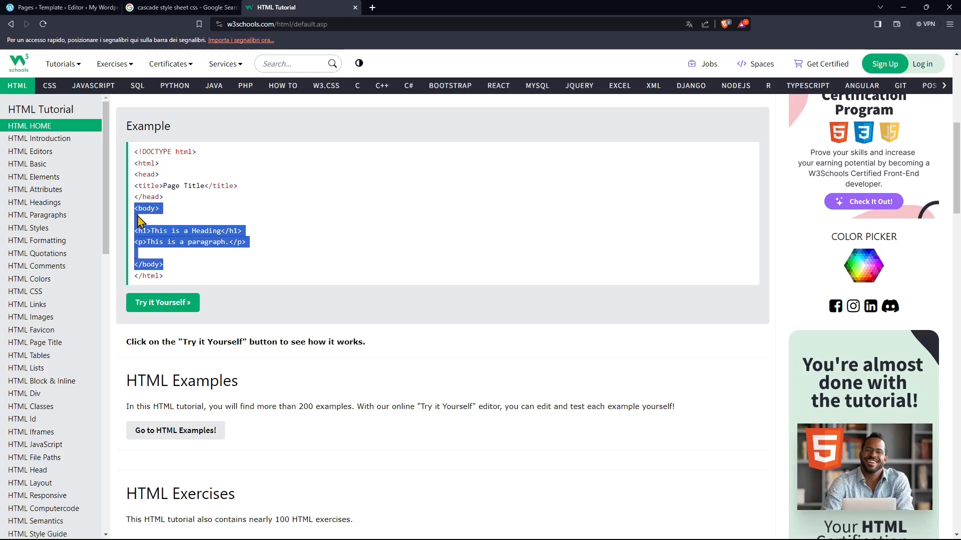
click(173, 229)
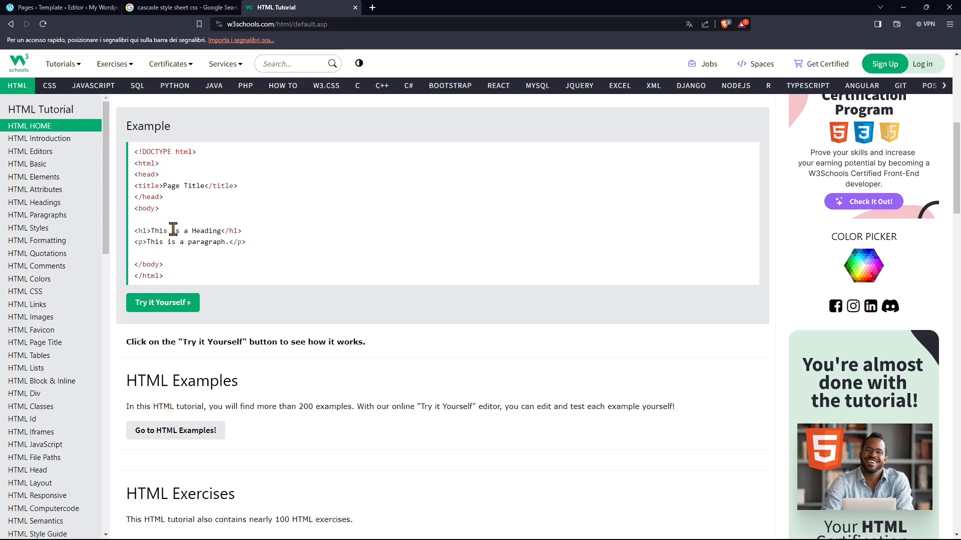
- Highlight the paragraph line, its p tags and the h1 heading line inside the example's body
drag(135, 242, 236, 251)
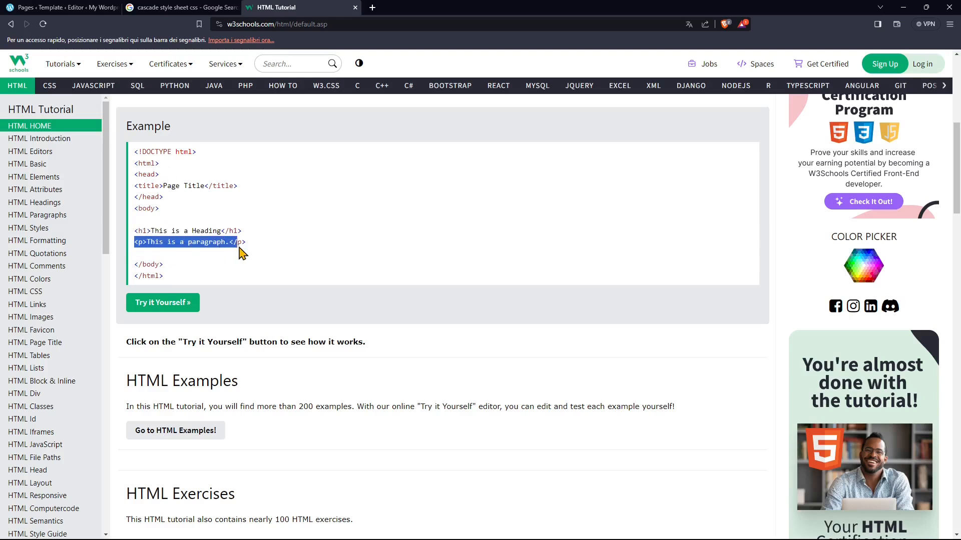
double_click(144, 244)
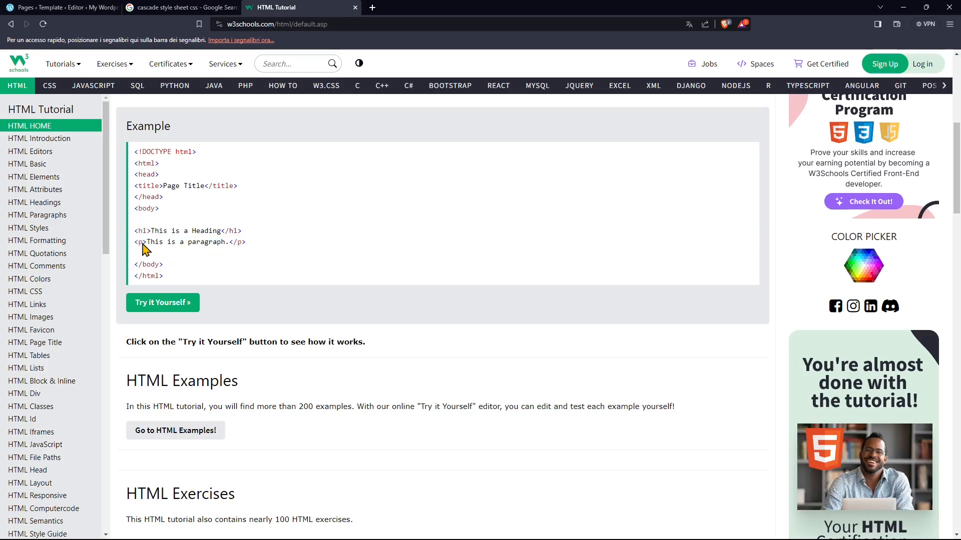
double_click(242, 242)
click(183, 243)
drag(134, 230, 244, 234)
click(217, 254)
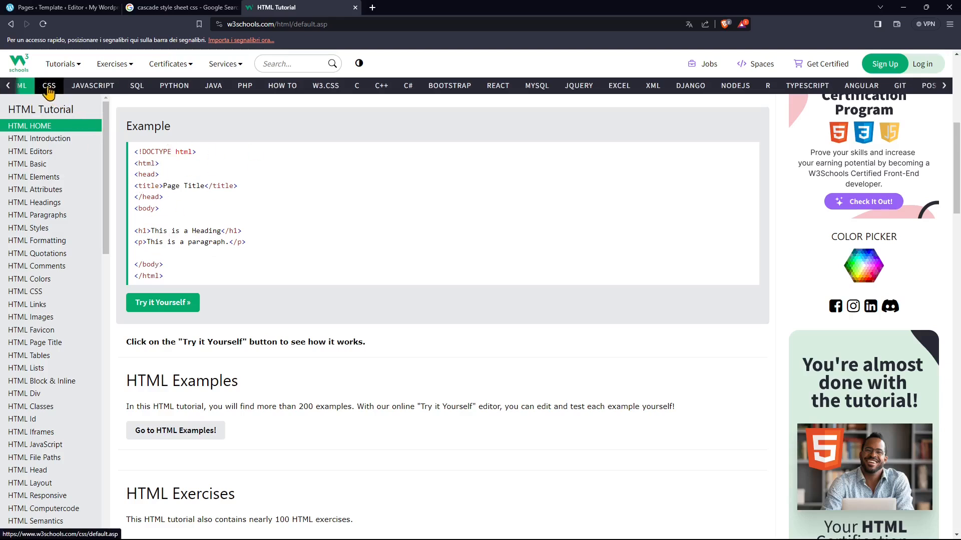
- Open the W3Schools CSS tutorial and highlight the body rule and its lightblue background-color value in the CSS example
click(51, 90)
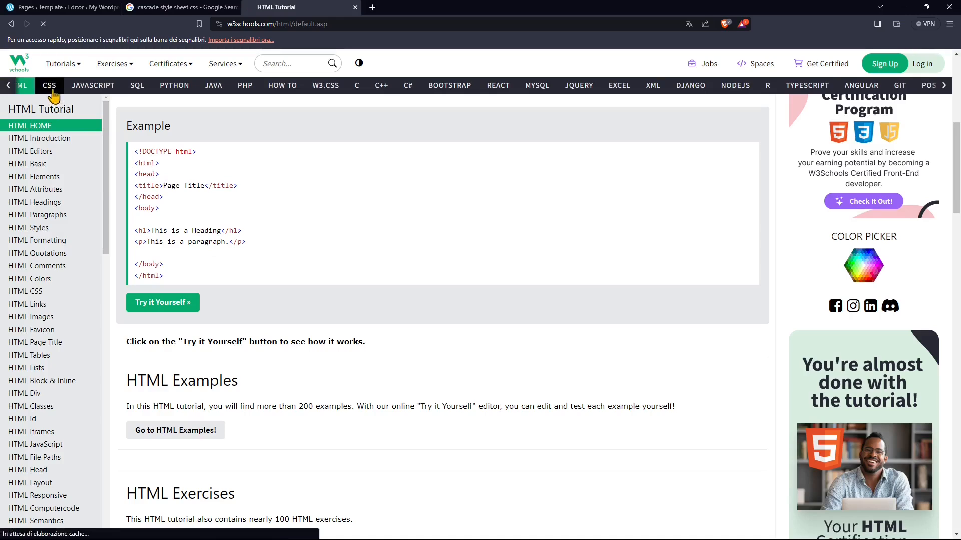
scroll(332, 300, down, 2)
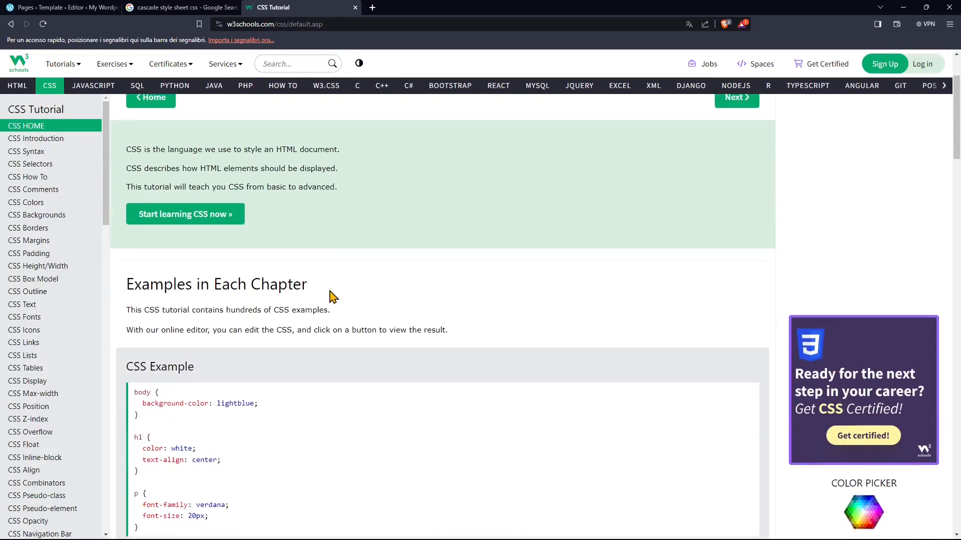
scroll(332, 297, down, 3)
scroll(330, 297, down, 1)
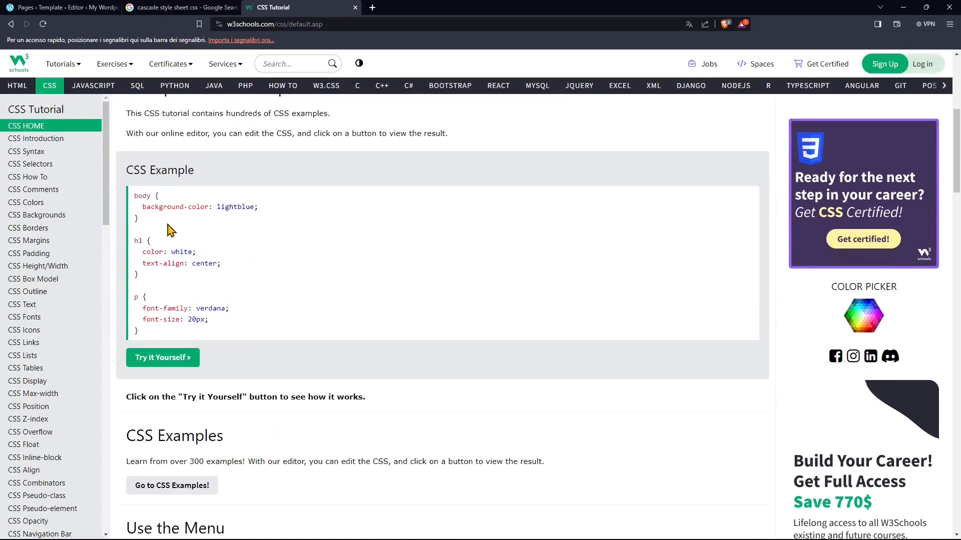
drag(146, 206, 255, 210)
click(136, 205)
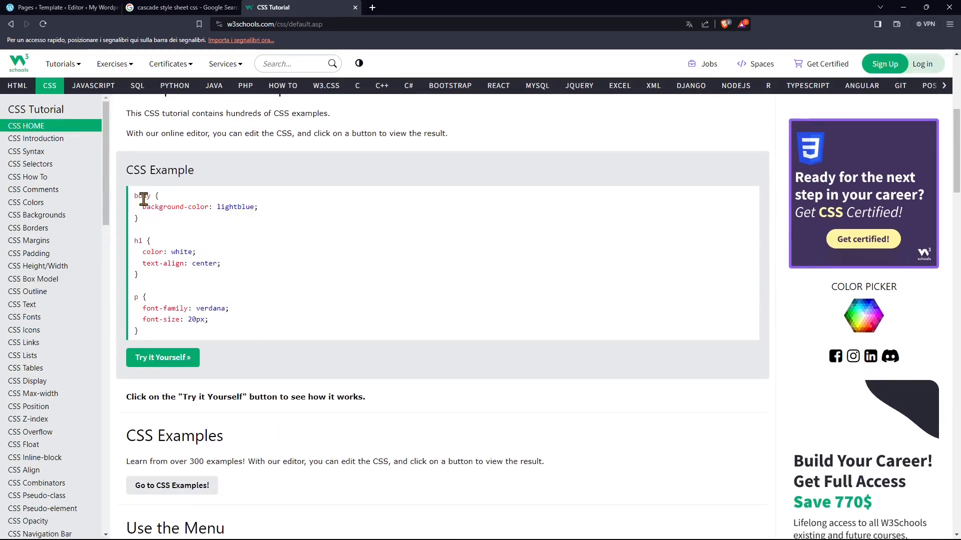
drag(135, 197, 256, 231)
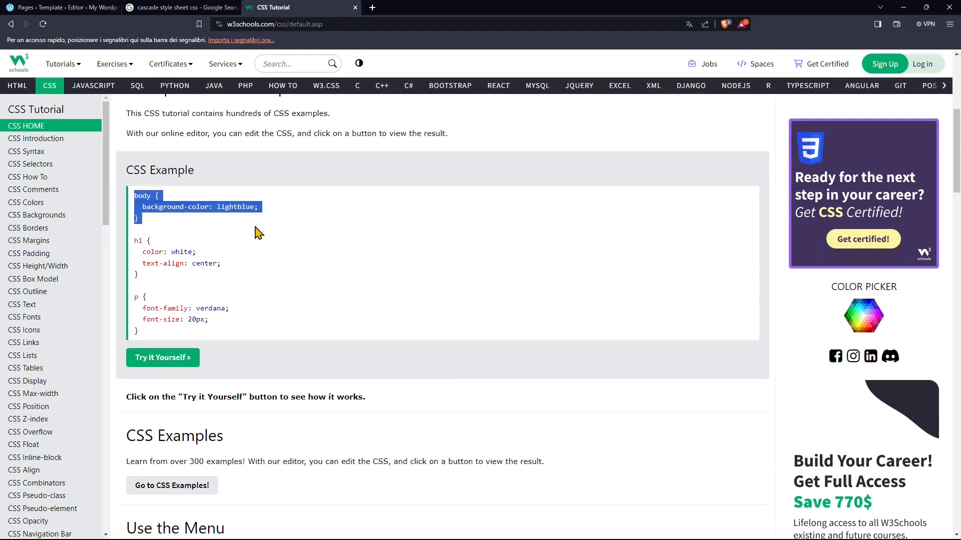
double_click(232, 209)
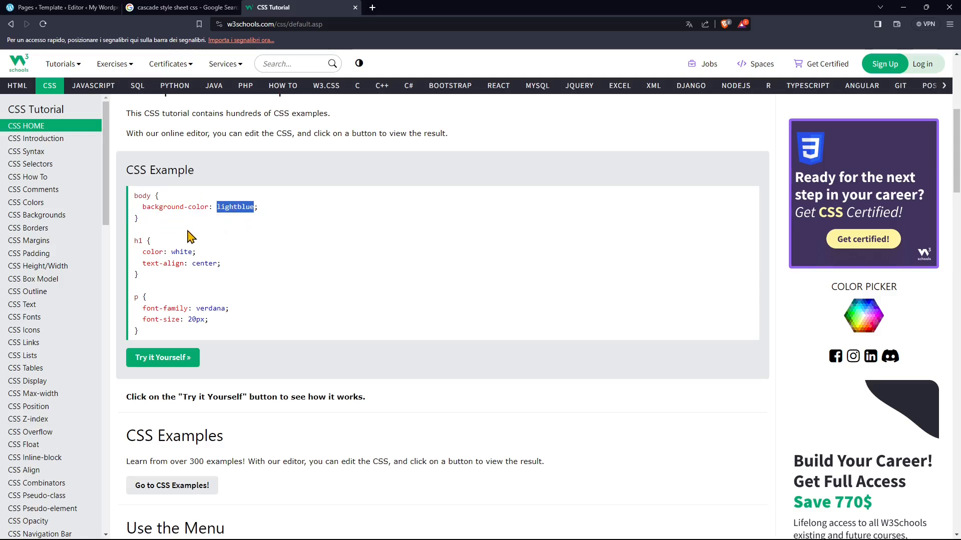
- Highlight the h1 and p rules in the CSS example to examine how headings and paragraphs are styled
click(140, 243)
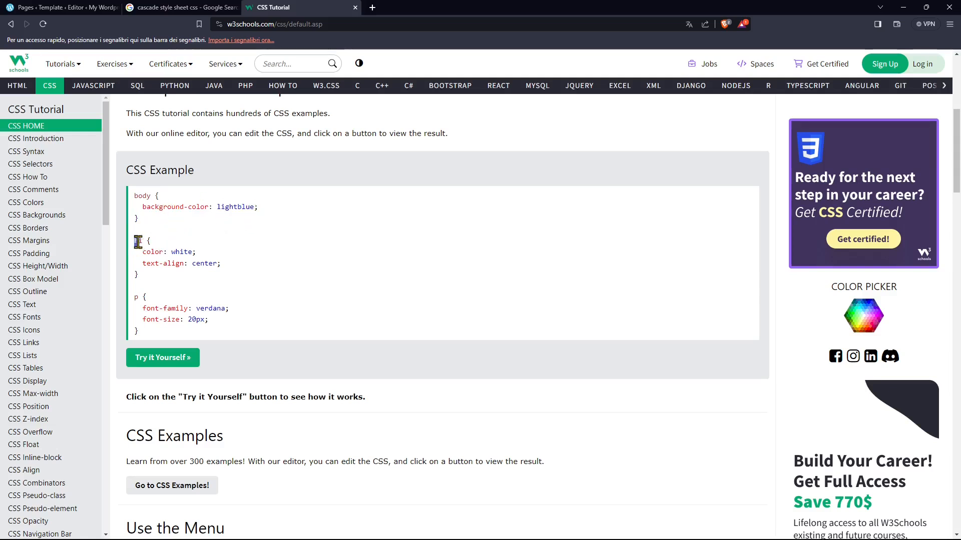
drag(137, 242, 167, 254)
click(147, 248)
double_click(135, 241)
click(136, 304)
drag(139, 298, 230, 319)
click(217, 317)
scroll(151, 306, down, 3)
scroll(160, 303, up, 5)
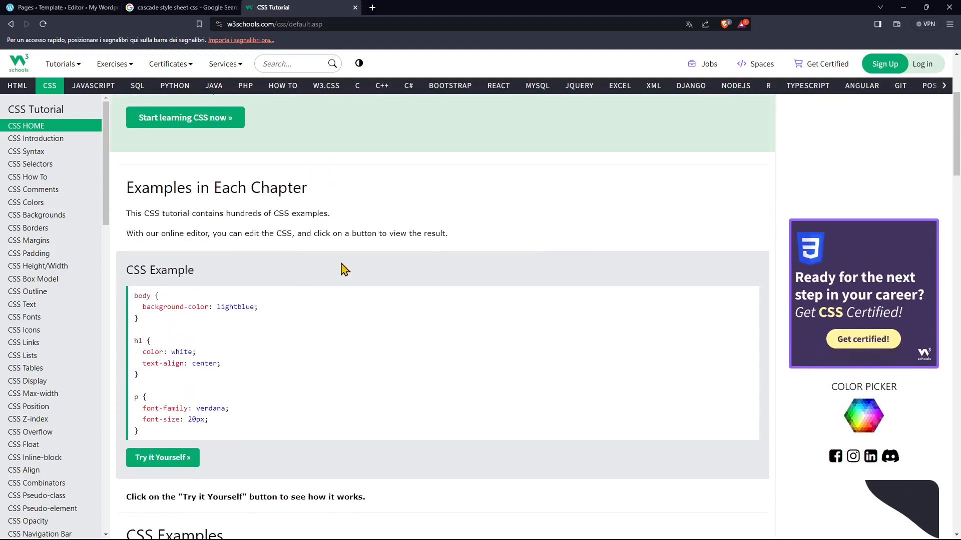
scroll(343, 270, up, 3)
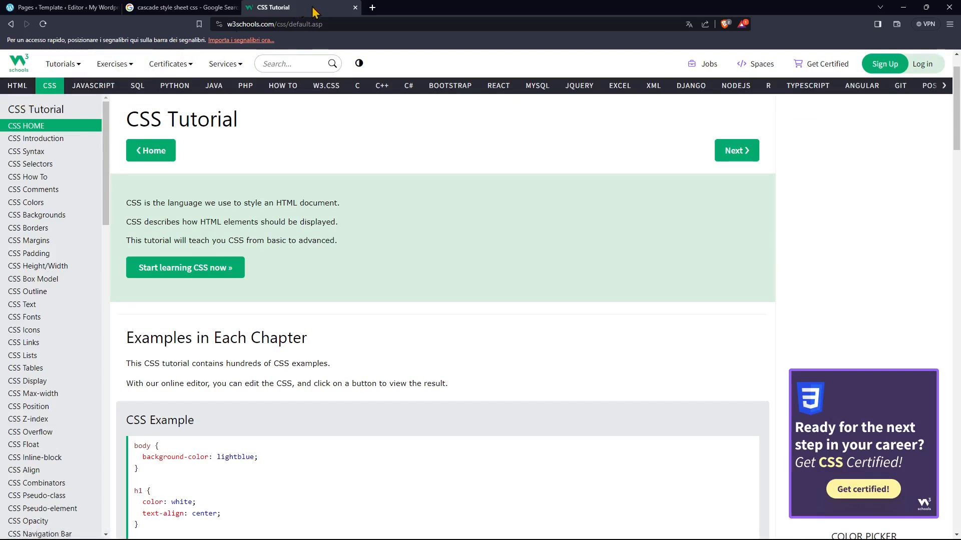
- Close the W3Schools tutorial and Google results, and preview the WordPress site's Style Book
click(354, 8)
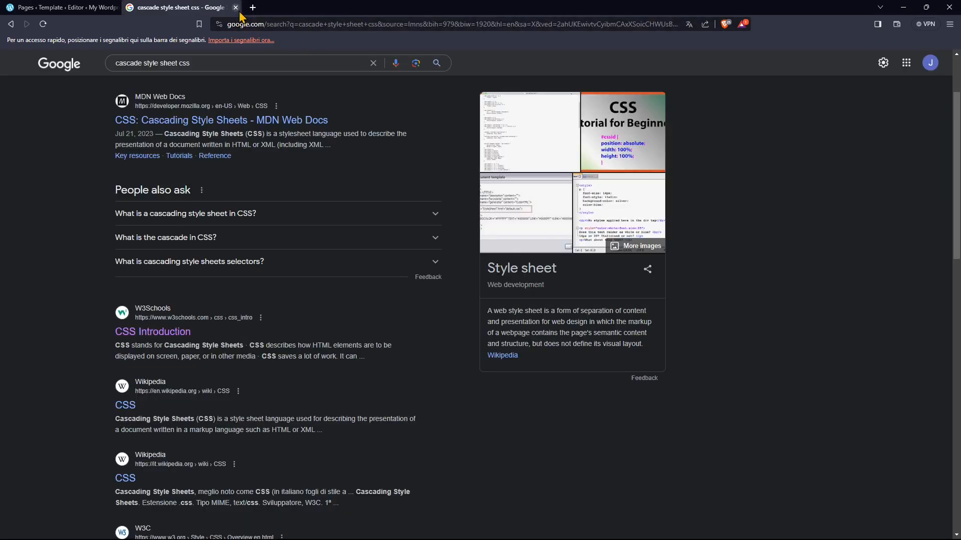
click(235, 8)
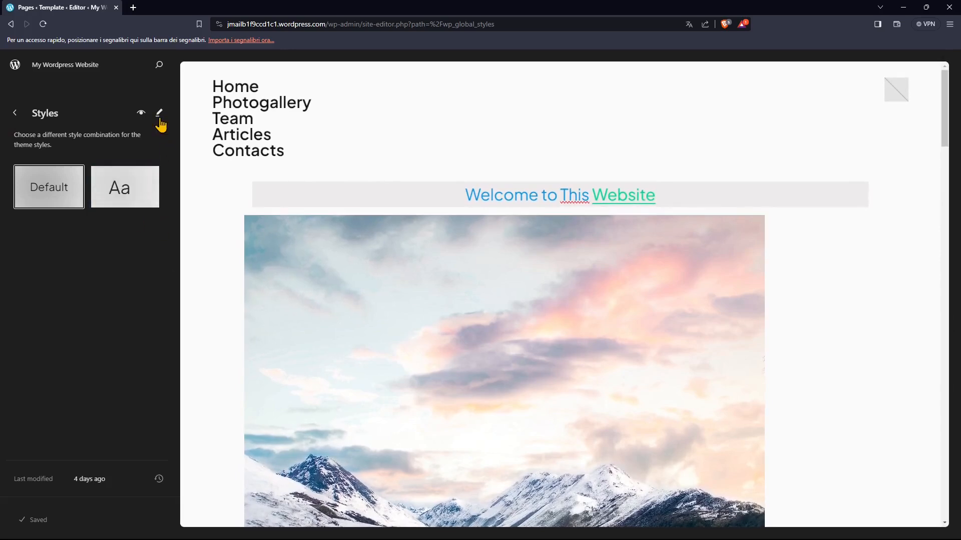
click(141, 115)
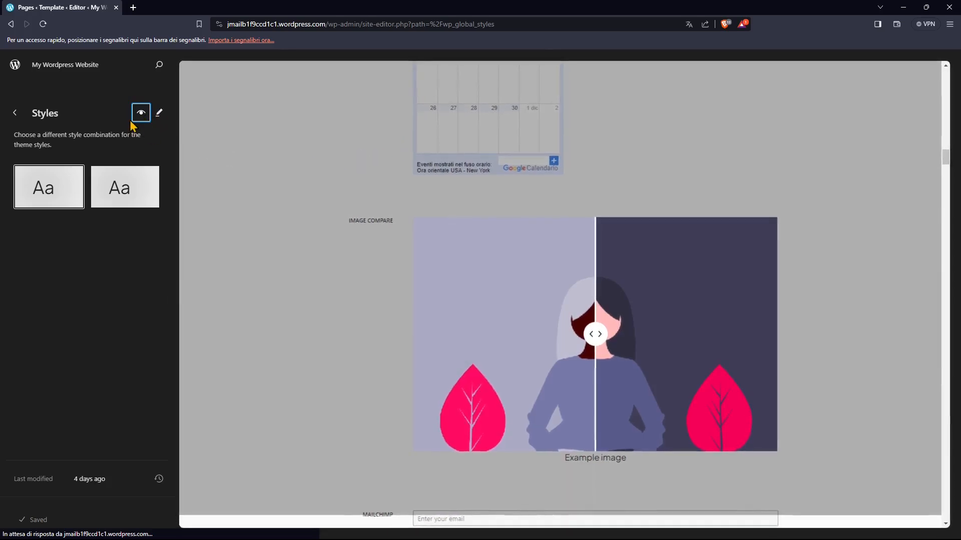
- Enter style editing, close the Style Book to see the Home page, and return to the Styles overview
click(159, 114)
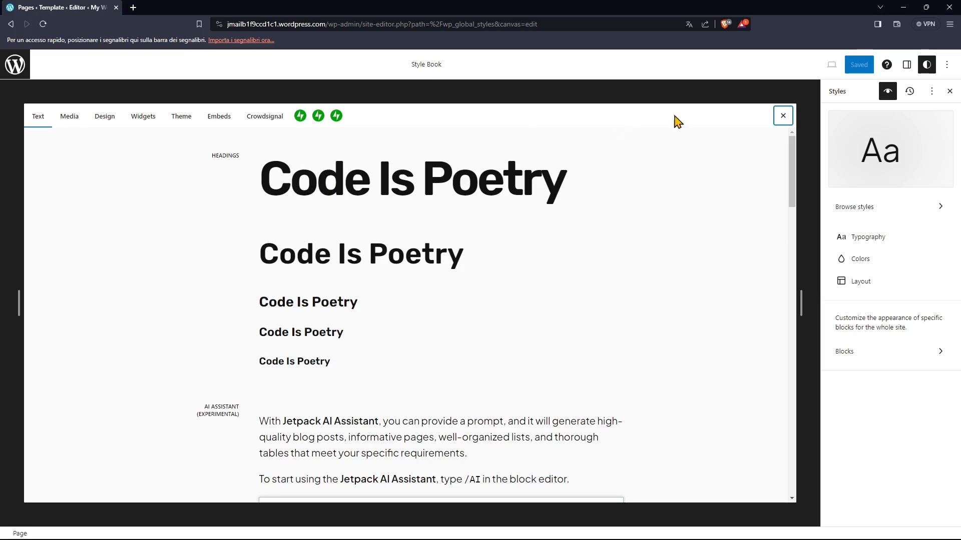
click(782, 116)
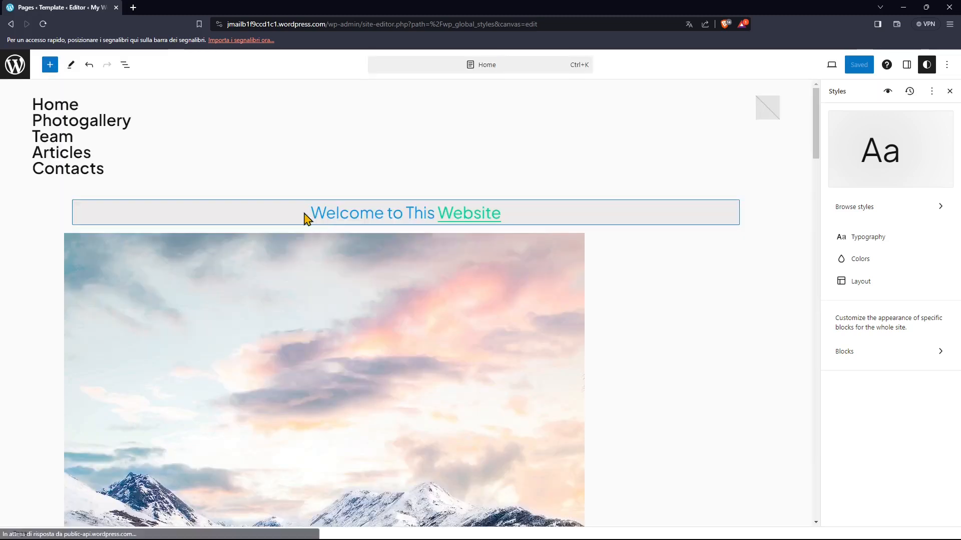
click(16, 64)
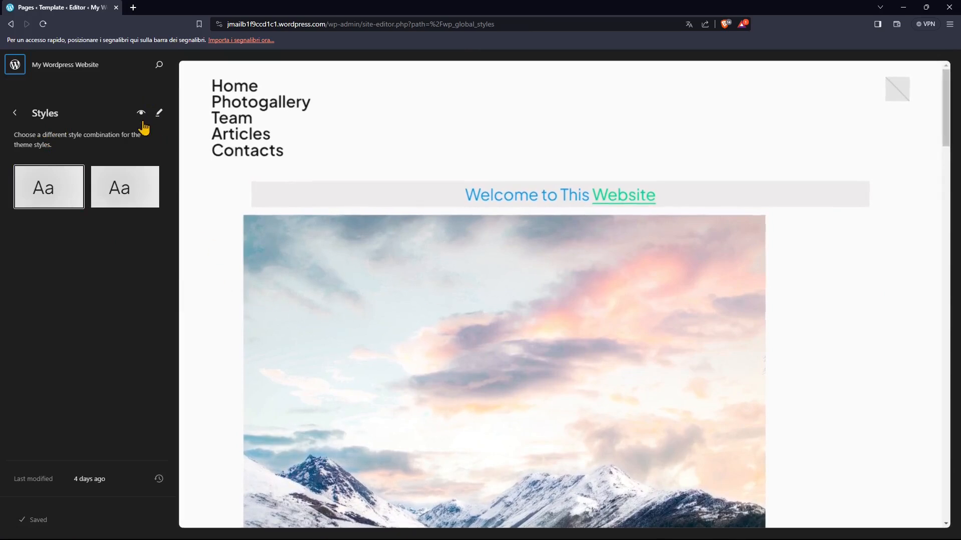
- Reopen style editing, examine the text samples in the Style Book, and close it to return to the Home page
click(159, 114)
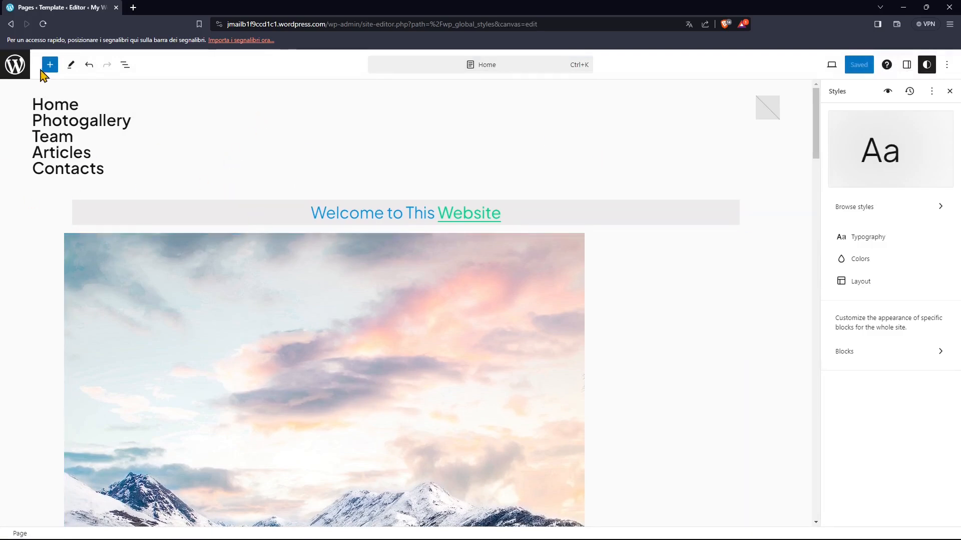
click(889, 100)
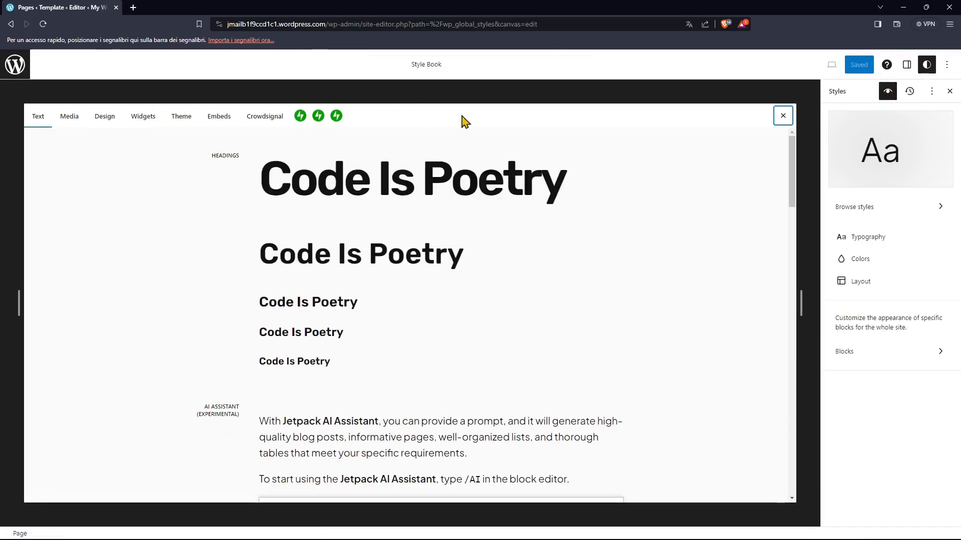
scroll(413, 255, down, 4)
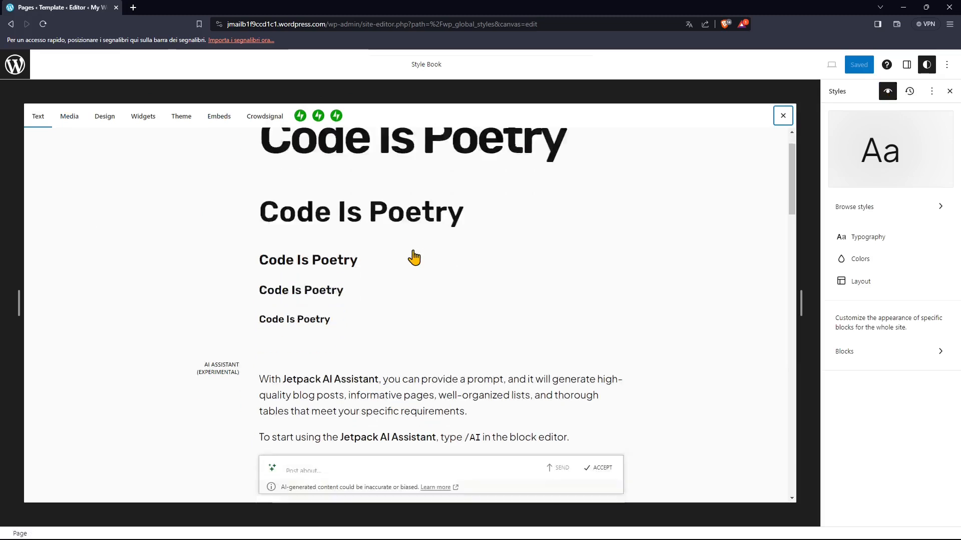
scroll(392, 255, up, 4)
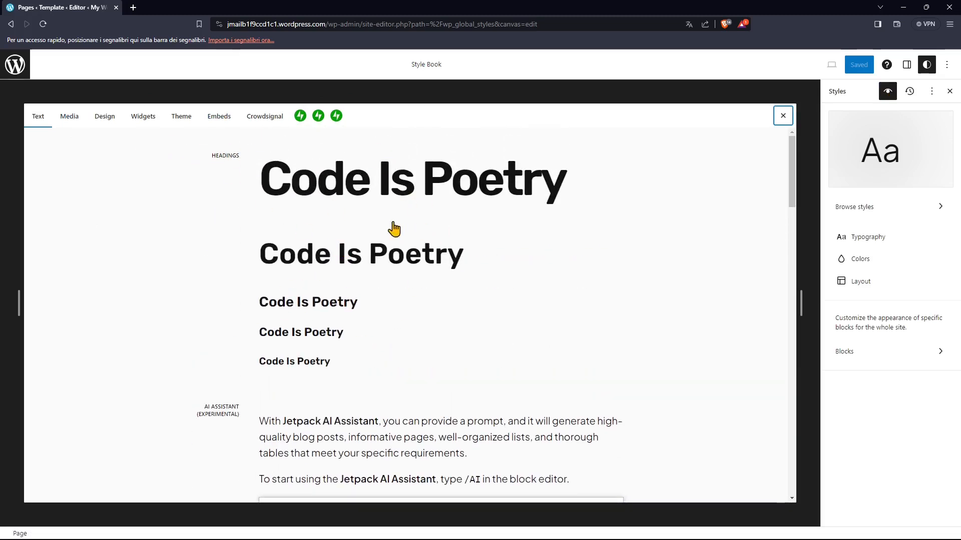
click(782, 117)
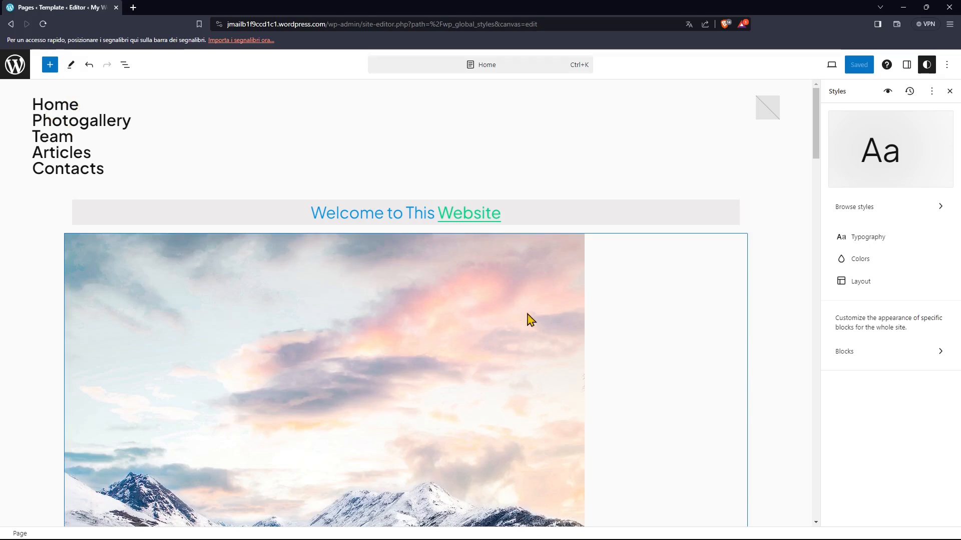
- Toggle the global style settings on and off several times beside the Home page, leaving them hidden
click(929, 67)
click(929, 67)
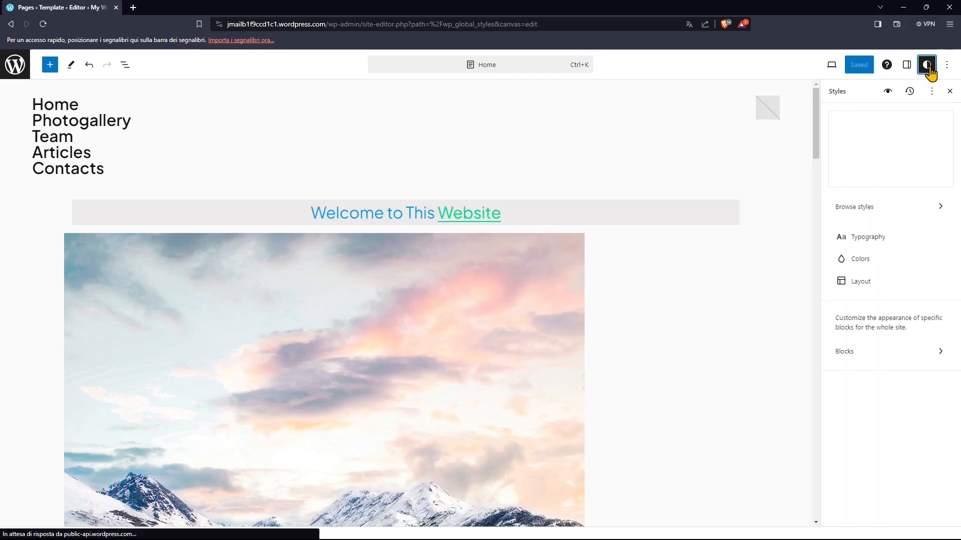
click(928, 66)
click(932, 70)
click(927, 71)
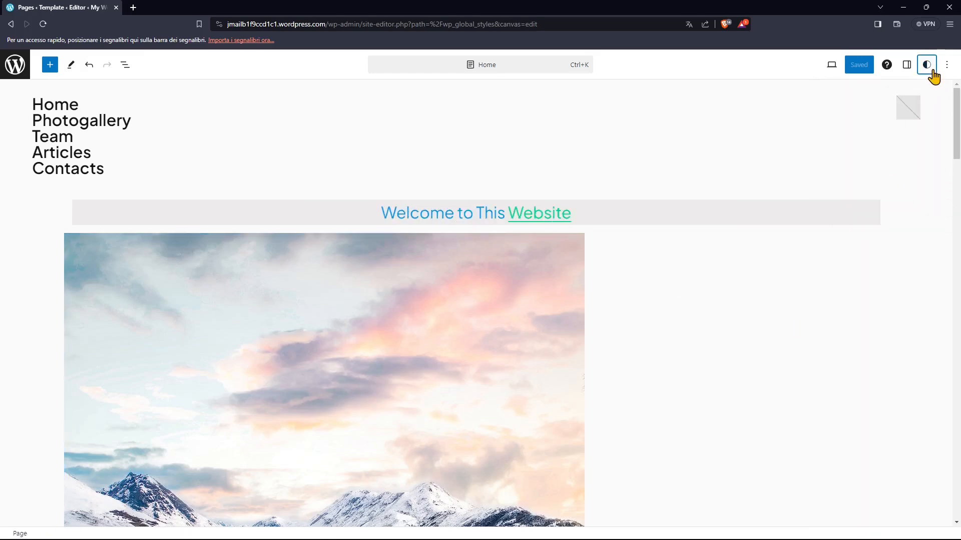
click(932, 71)
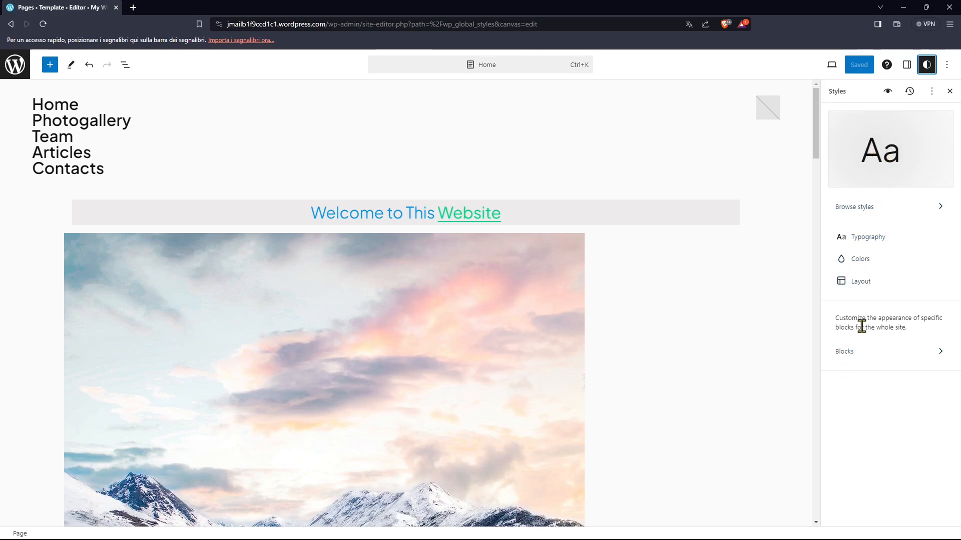
click(926, 70)
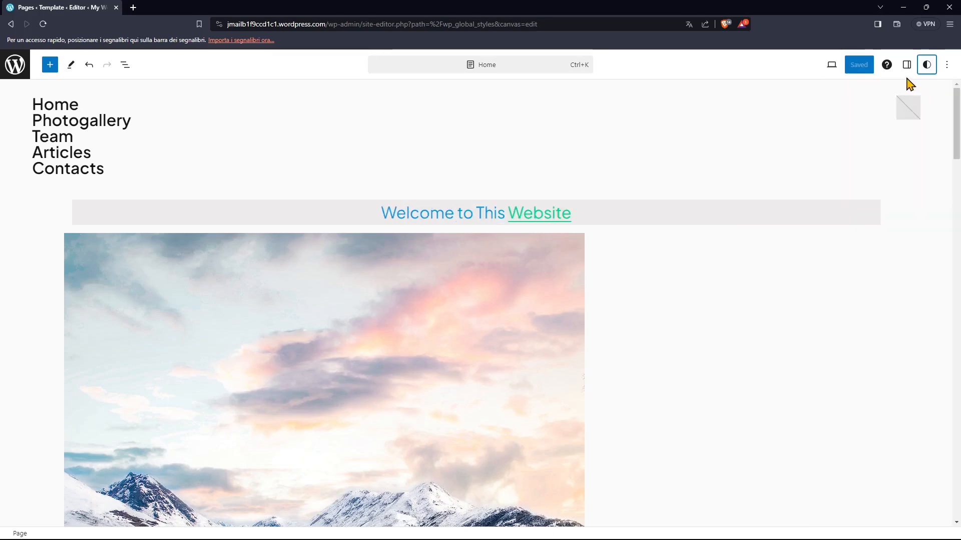
- Show the Home page's settings, select its Content block, and display that block's own settings
click(907, 65)
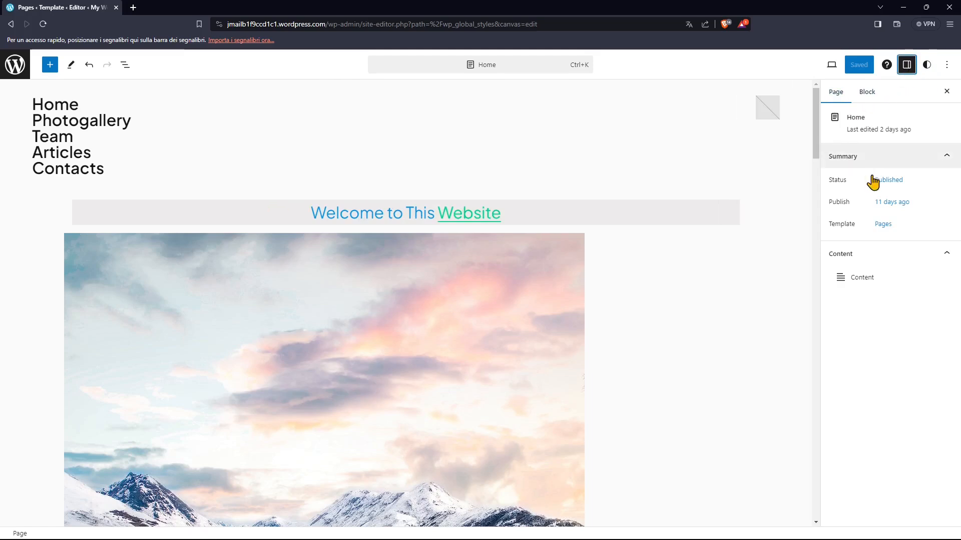
click(841, 282)
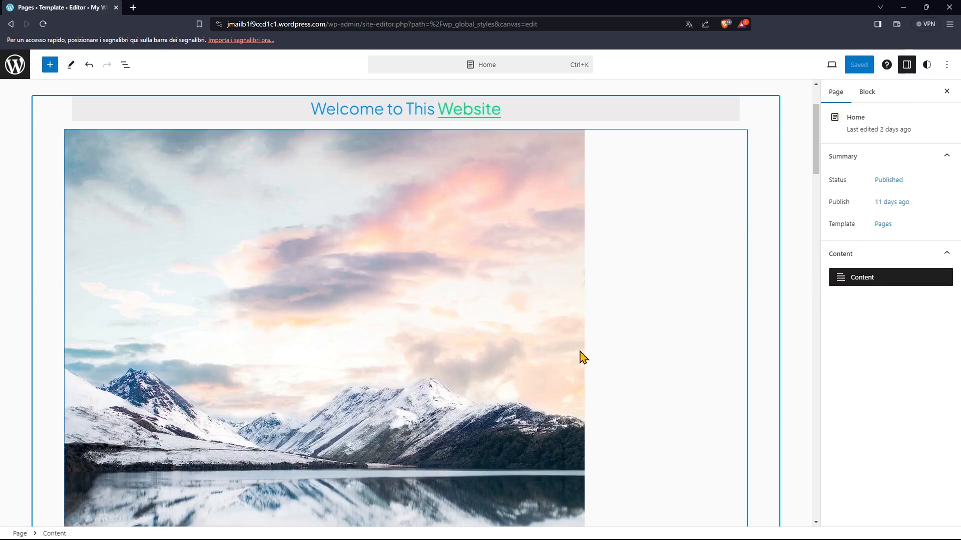
click(866, 94)
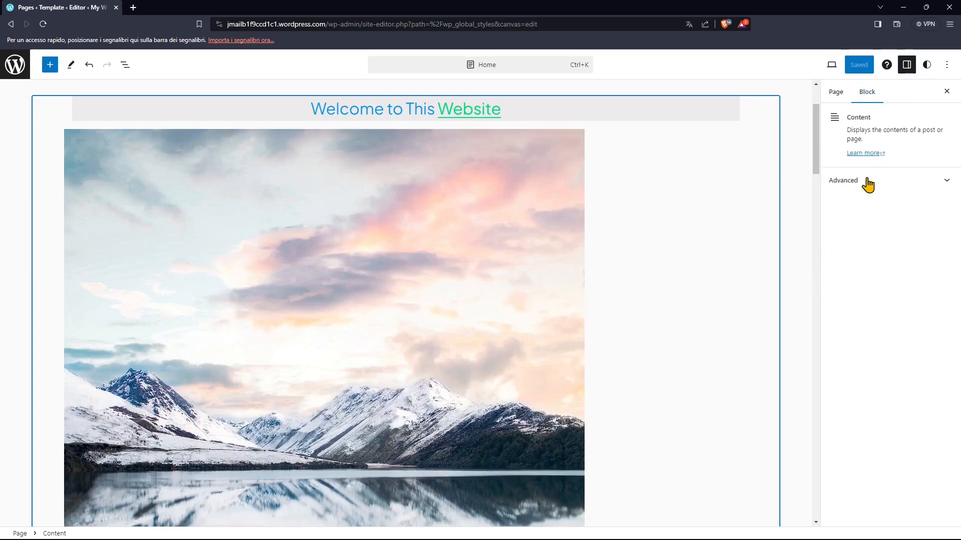
- Select the "Welcome to This Website" paragraph and review its color, typography and dimension settings
click(510, 108)
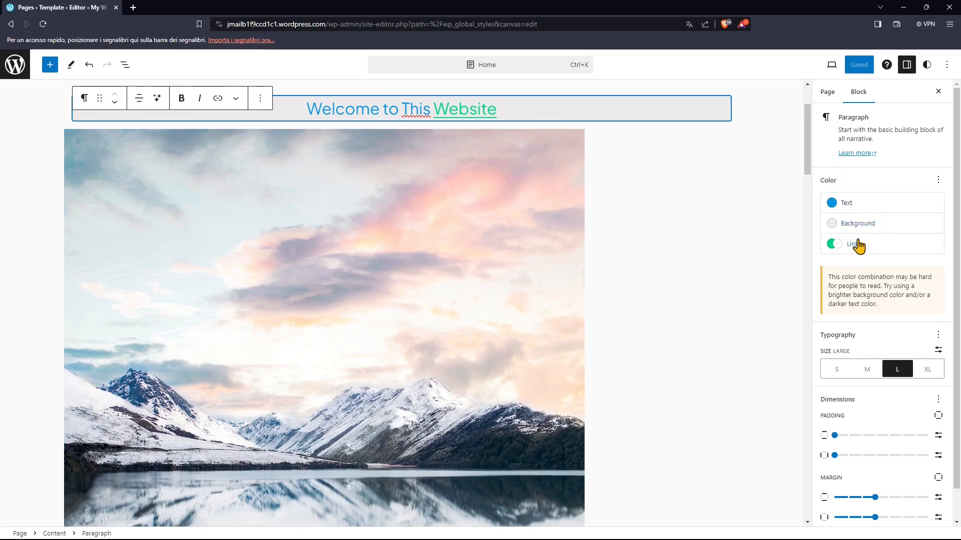
scroll(871, 264, down, 1)
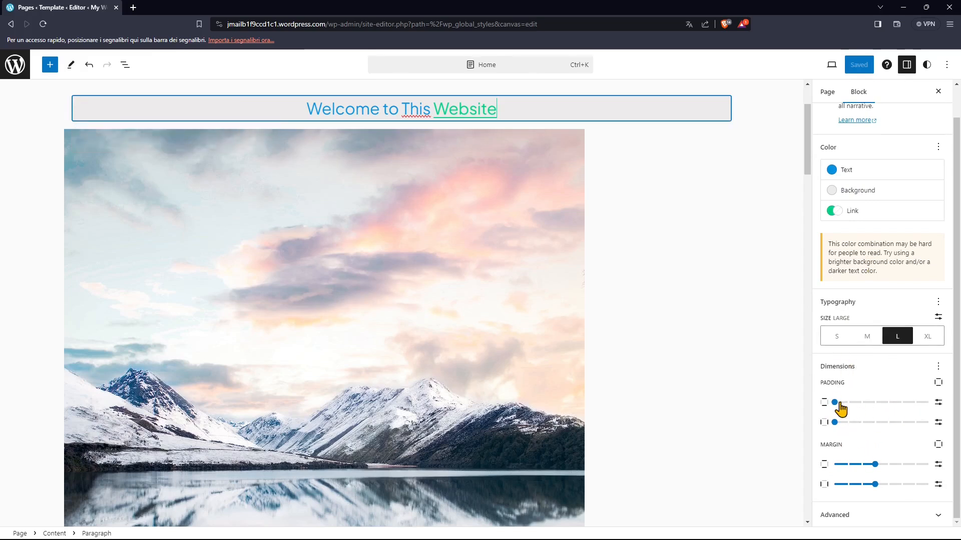
- Search the web for "css padding margin" in a duplicate tab, view the image results, and close that tab
right_click(77, 14)
click(103, 82)
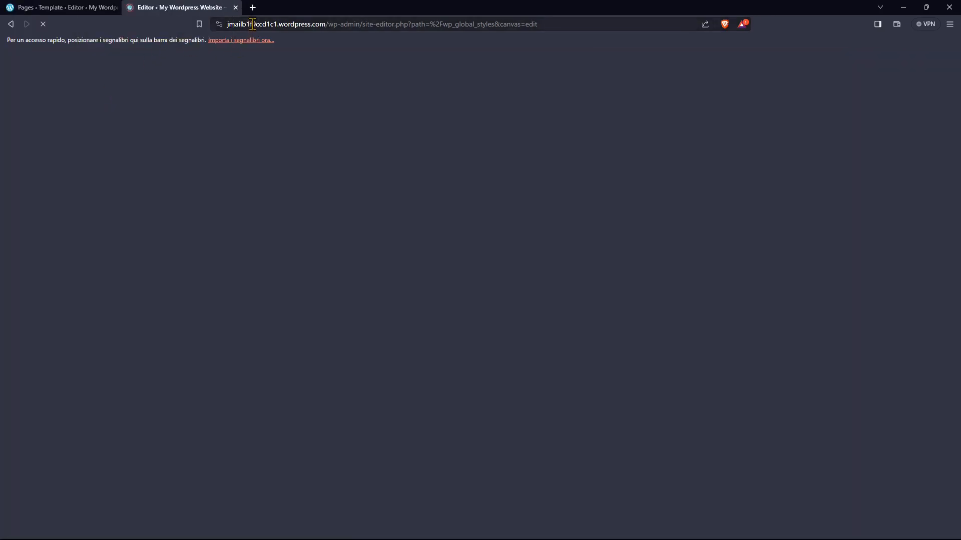
click(252, 24)
text(c)
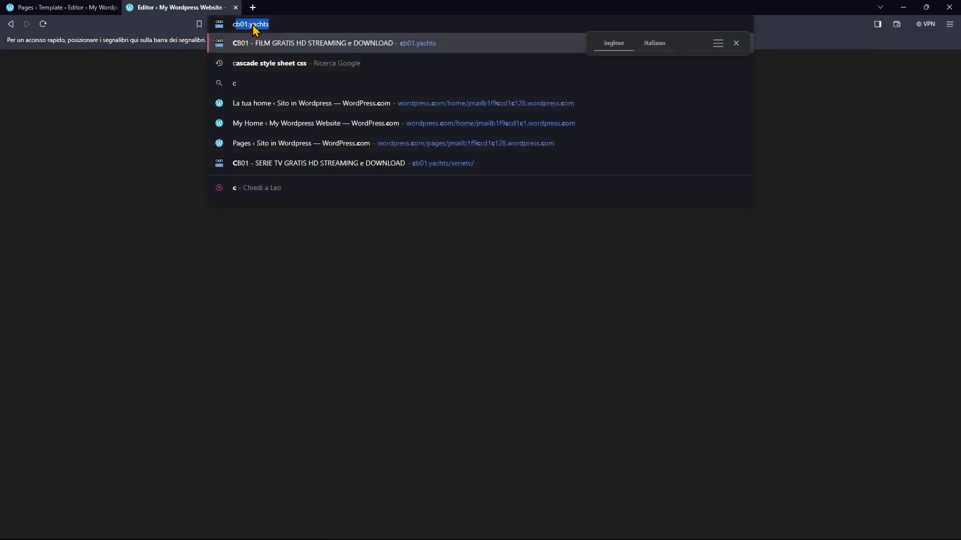
text(ss padding margin)
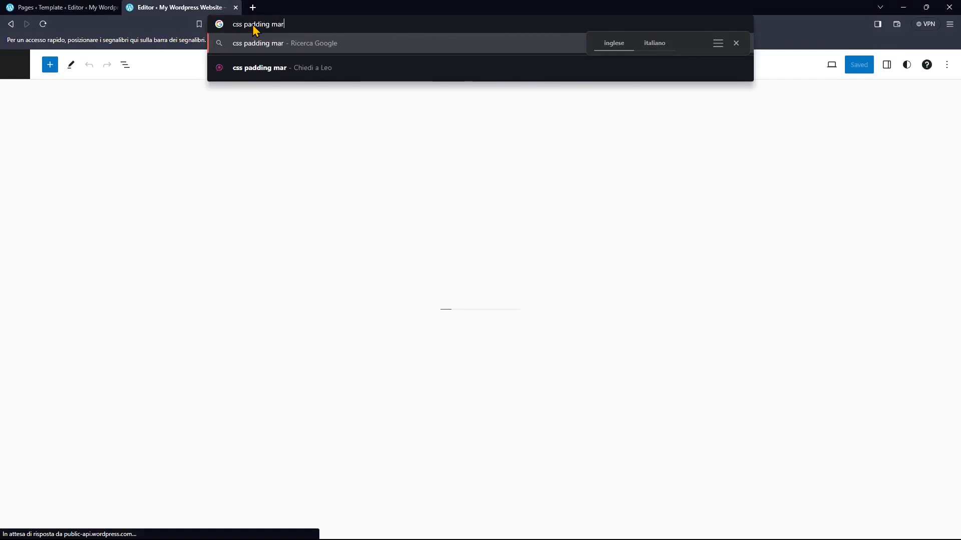
key(Return)
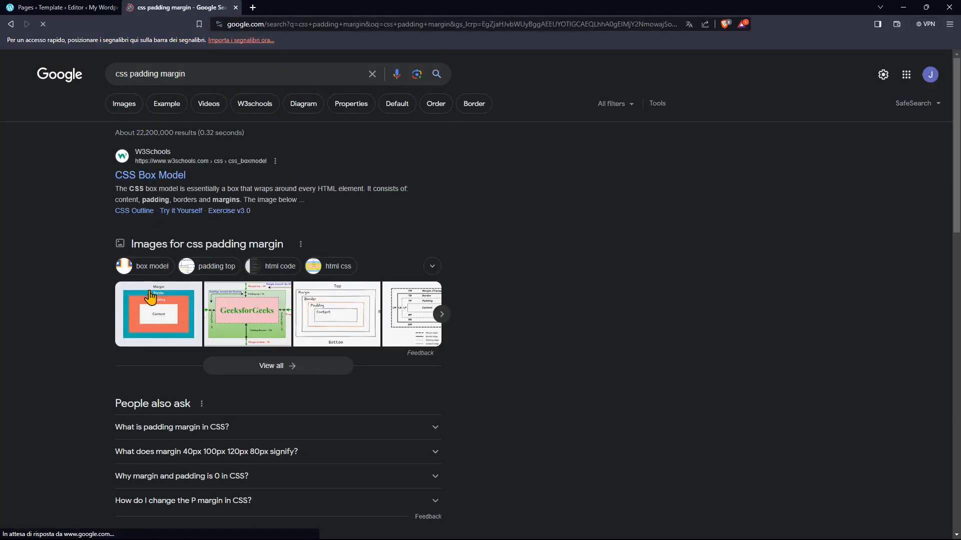
click(133, 102)
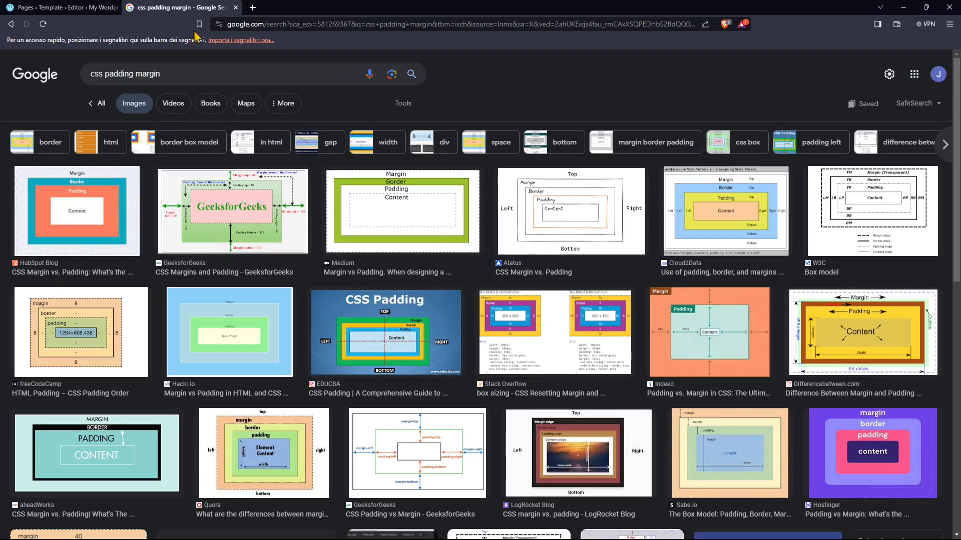
click(236, 7)
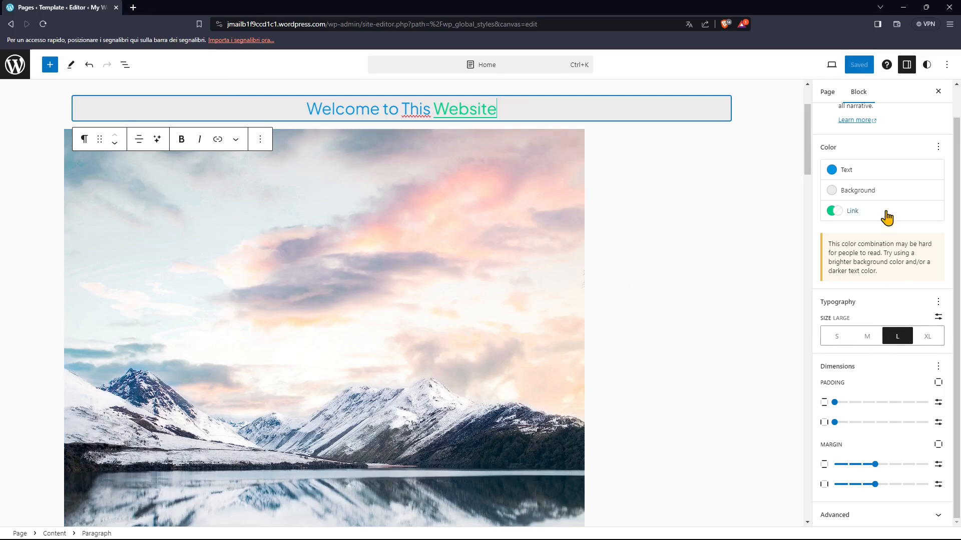
- Compare the Home page's settings with the selected paragraph's block settings, including its color, typography and dimensions
scroll(879, 221, up, 1)
click(825, 95)
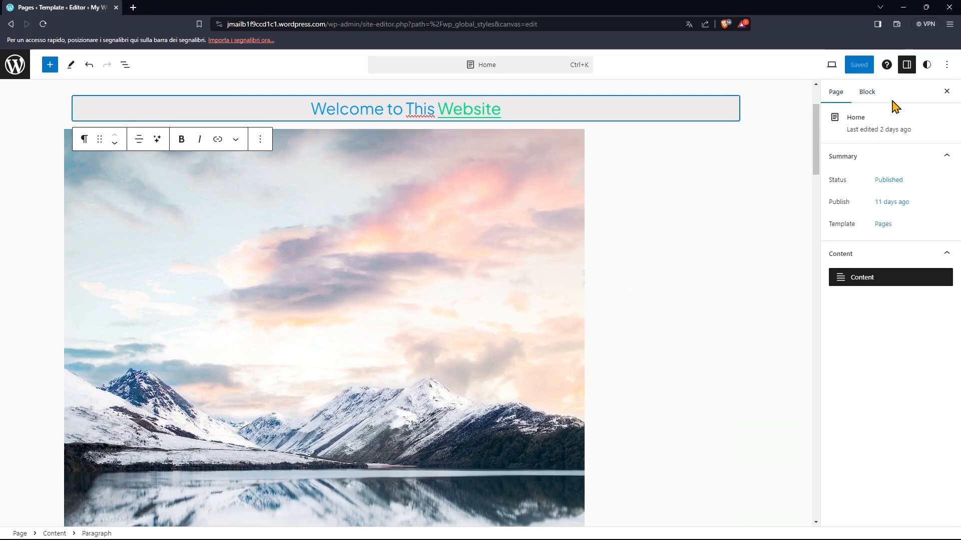
click(869, 95)
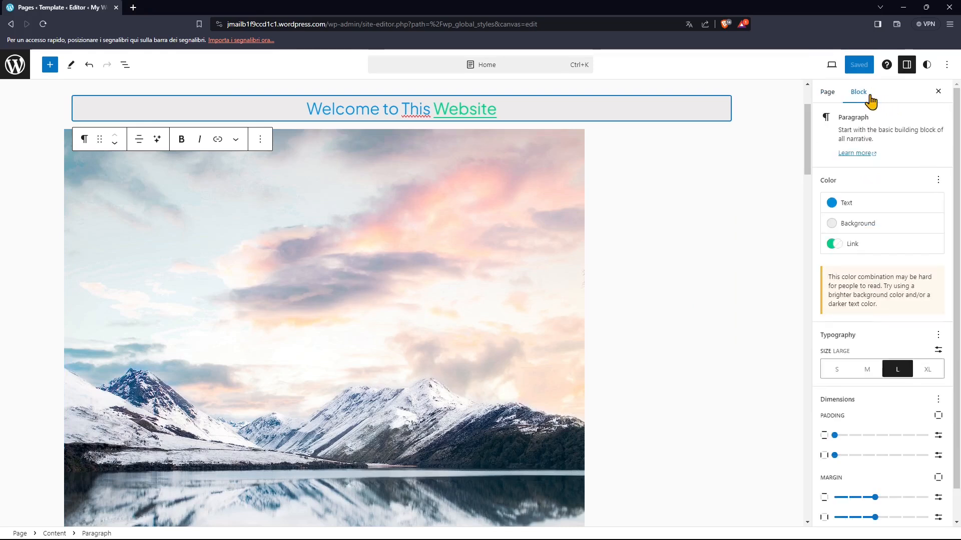
scroll(879, 290, down, 1)
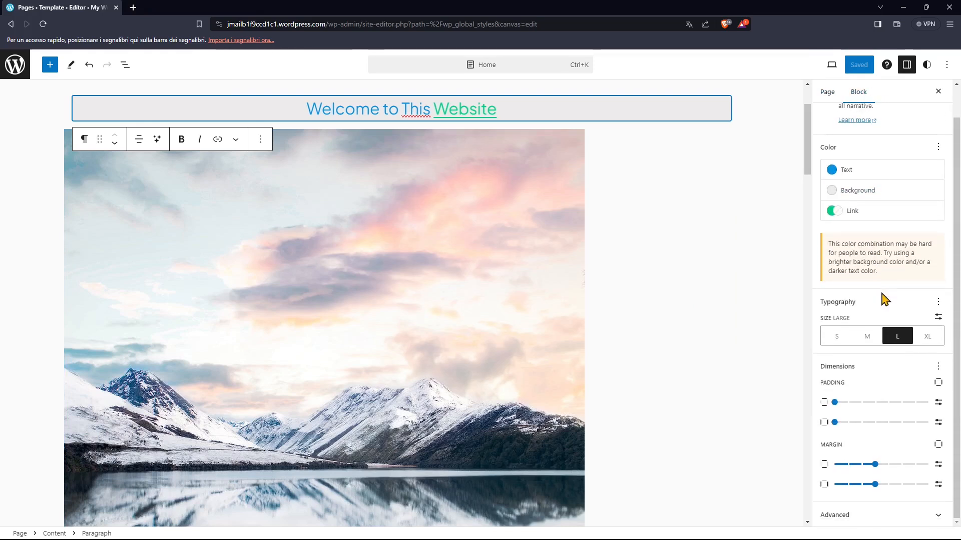
scroll(857, 252, up, 1)
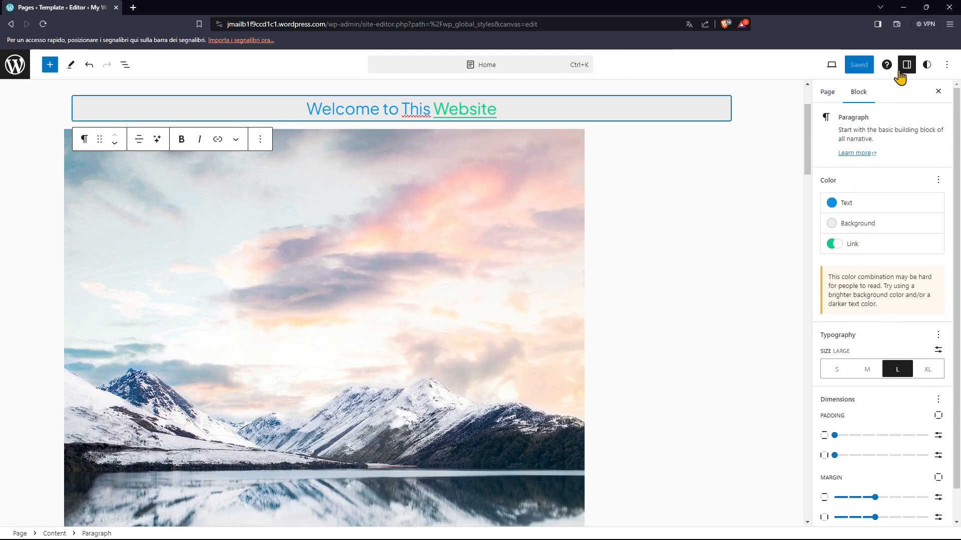
- Close the block settings and display the global typography settings for the Text element
click(938, 93)
click(927, 65)
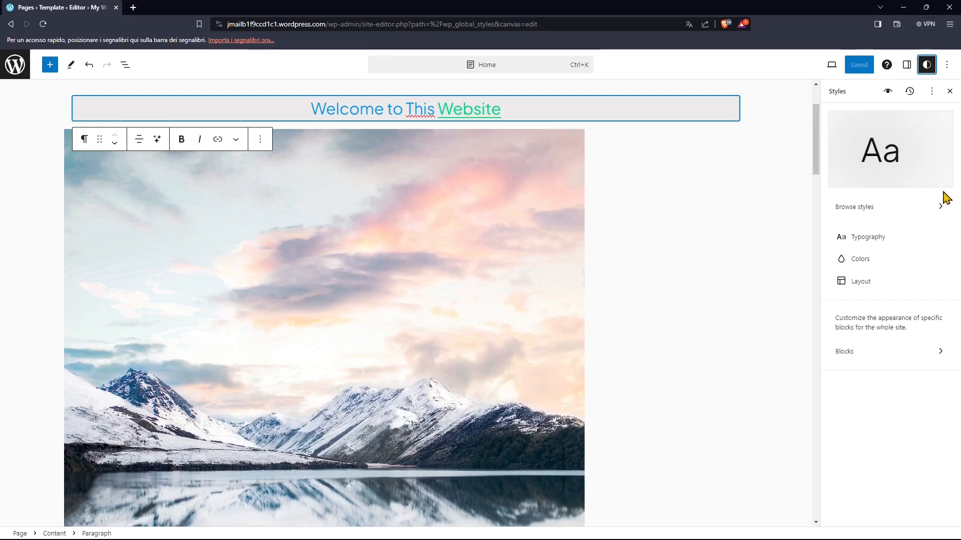
click(856, 240)
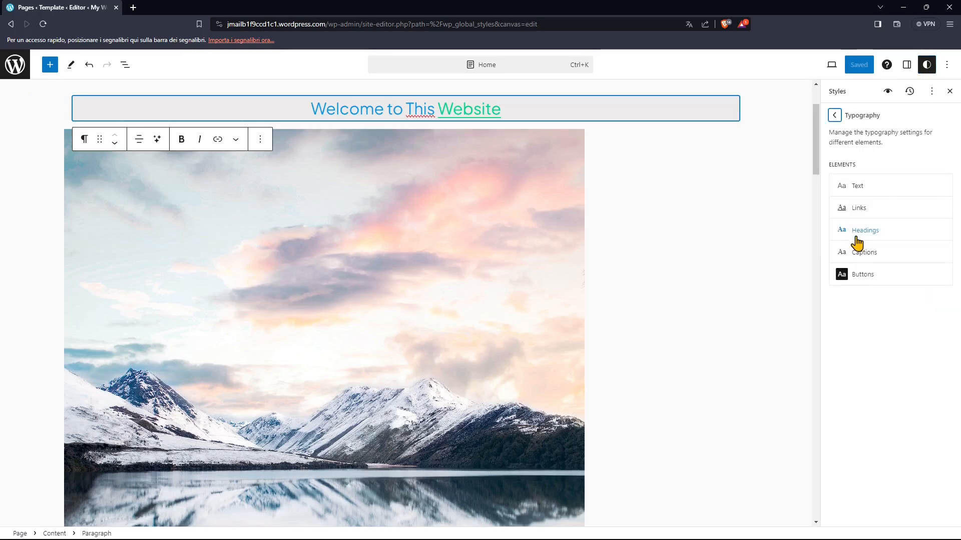
click(859, 189)
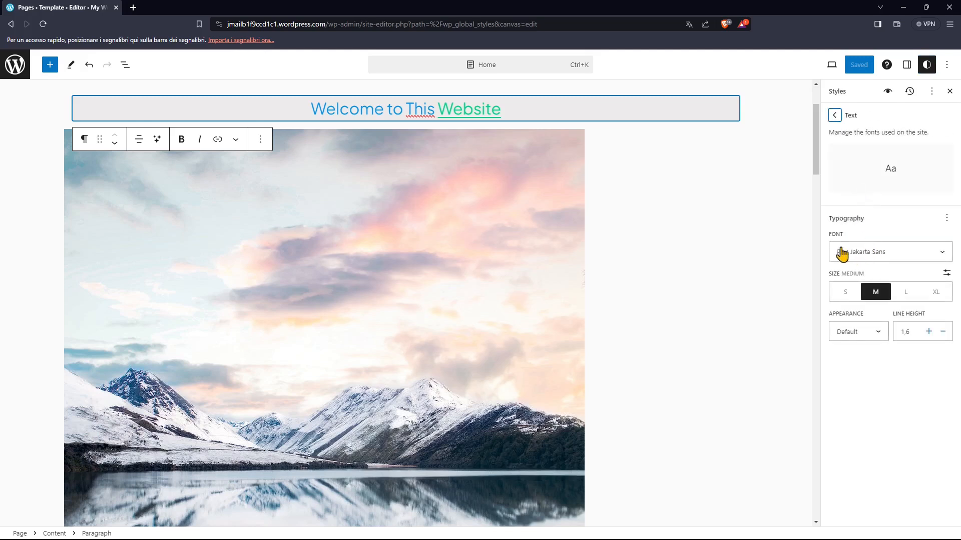
- Try Chivo as the global text font, and remove the premium styles from the site
click(858, 251)
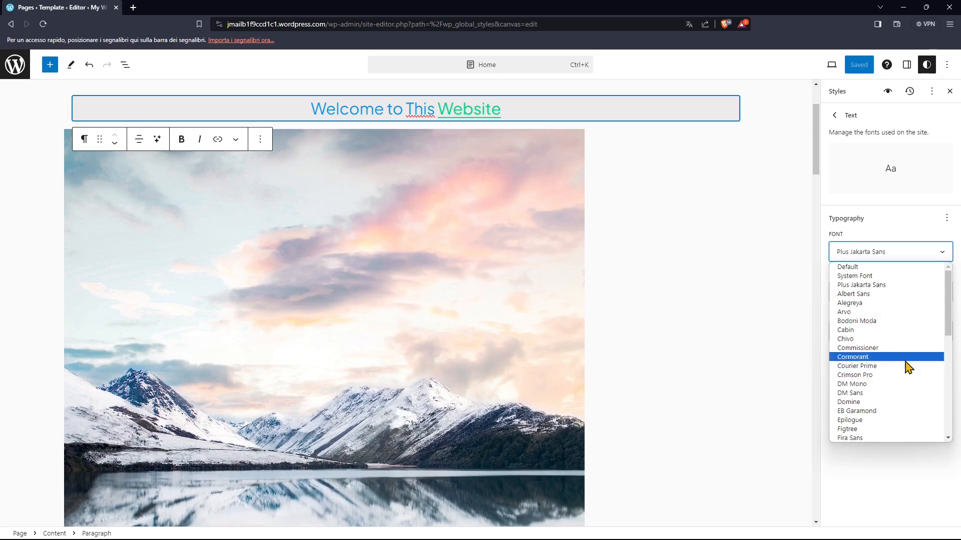
click(860, 339)
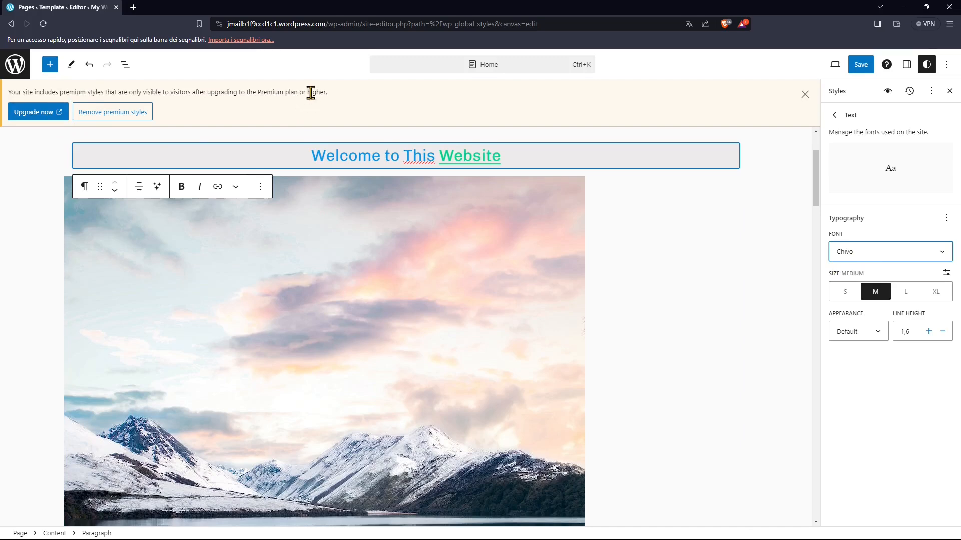
click(114, 115)
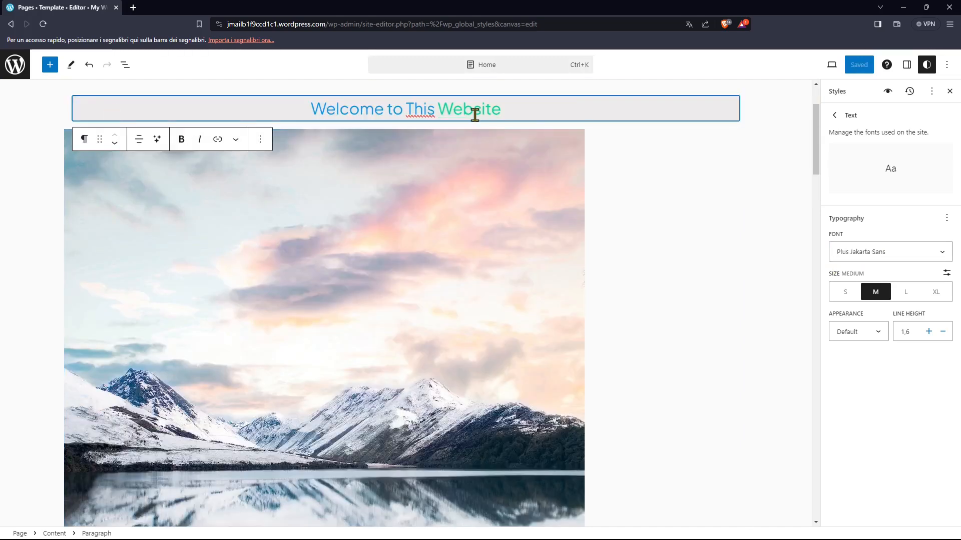
- Look through the font and appearance options for the global Text element, with the page's navigation menu in view
click(859, 252)
click(854, 203)
scroll(568, 376, up, 3)
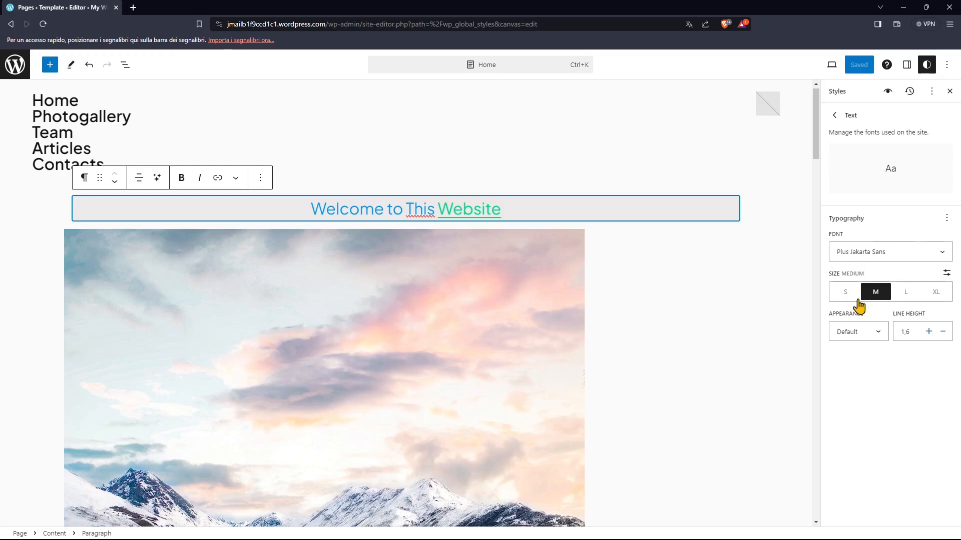
click(857, 332)
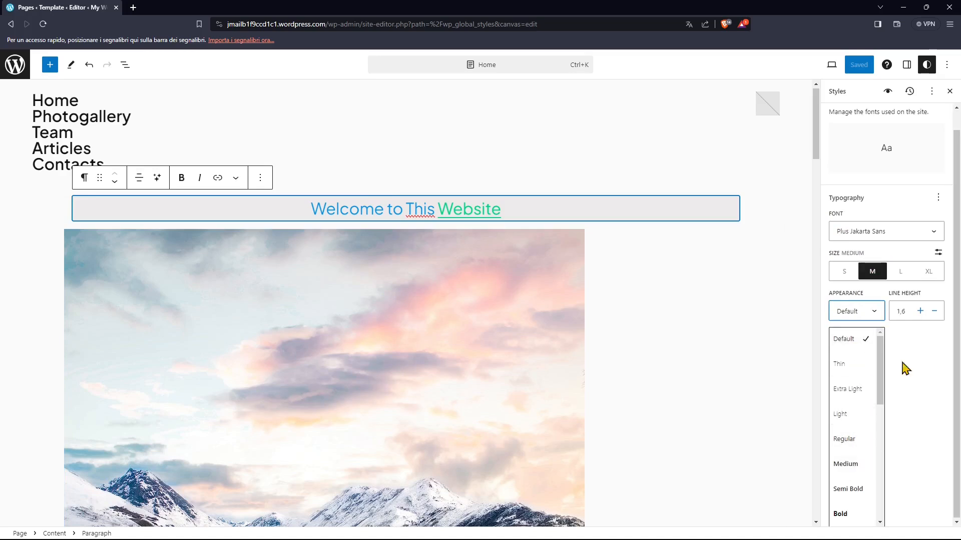
click(910, 335)
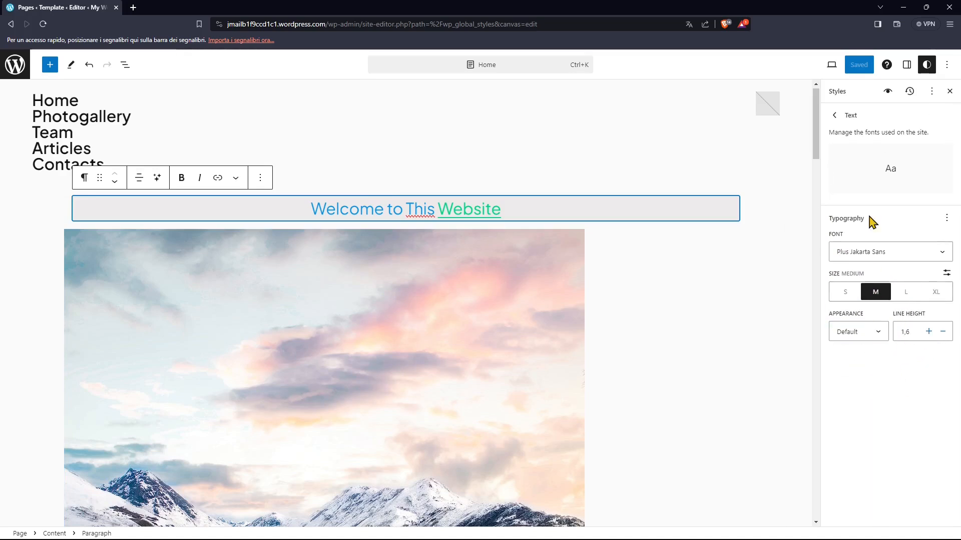
- View the global typography settings for Links and return to the list of typography elements
click(835, 115)
click(850, 209)
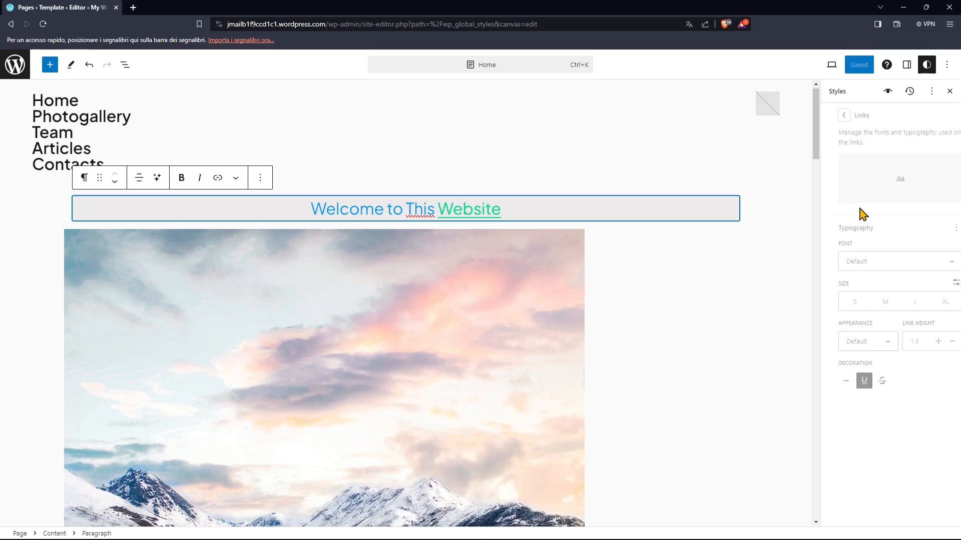
click(835, 116)
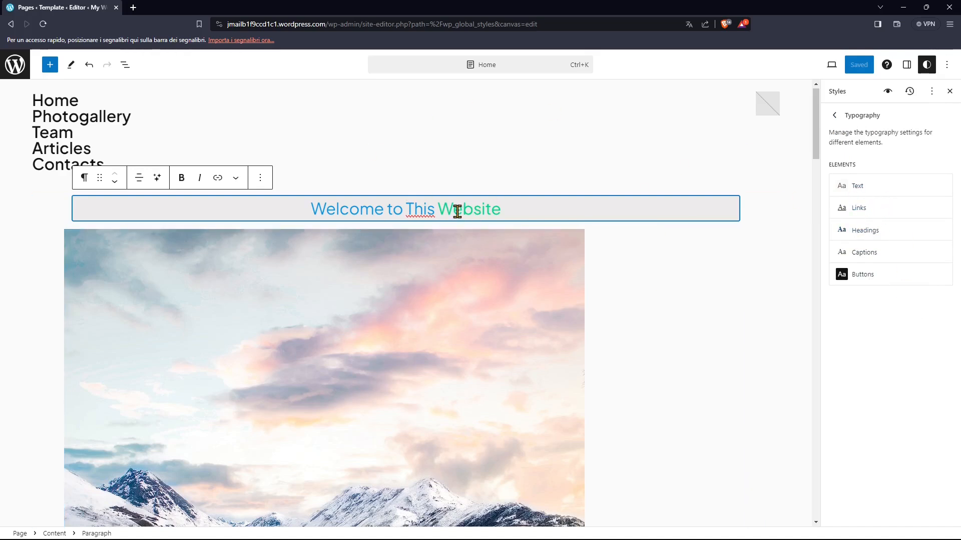
double_click(833, 92)
- Examine the global Headings typography for individual levels such as H1, H2, H4 and H5, and return to the typography elements
click(857, 231)
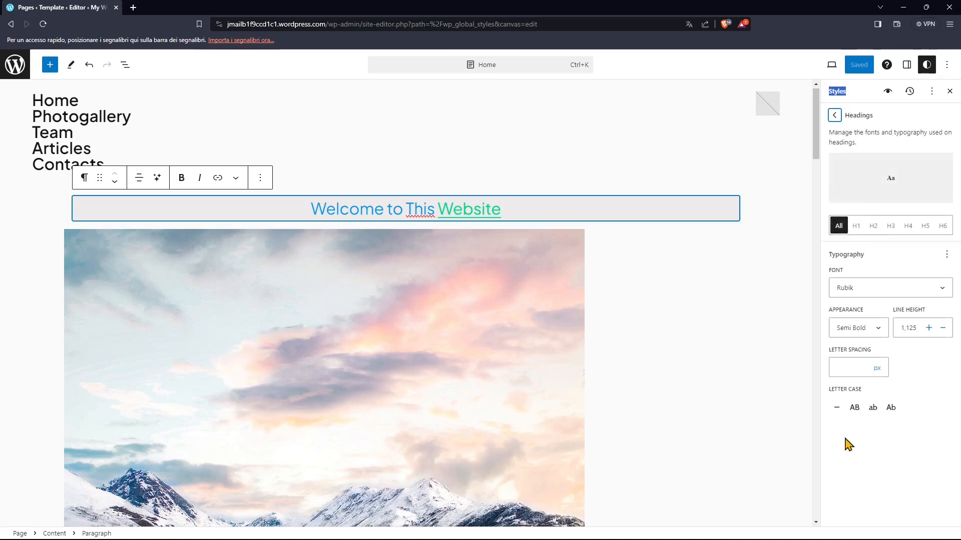
click(854, 226)
click(872, 231)
click(906, 231)
click(925, 231)
click(854, 231)
click(841, 232)
click(835, 116)
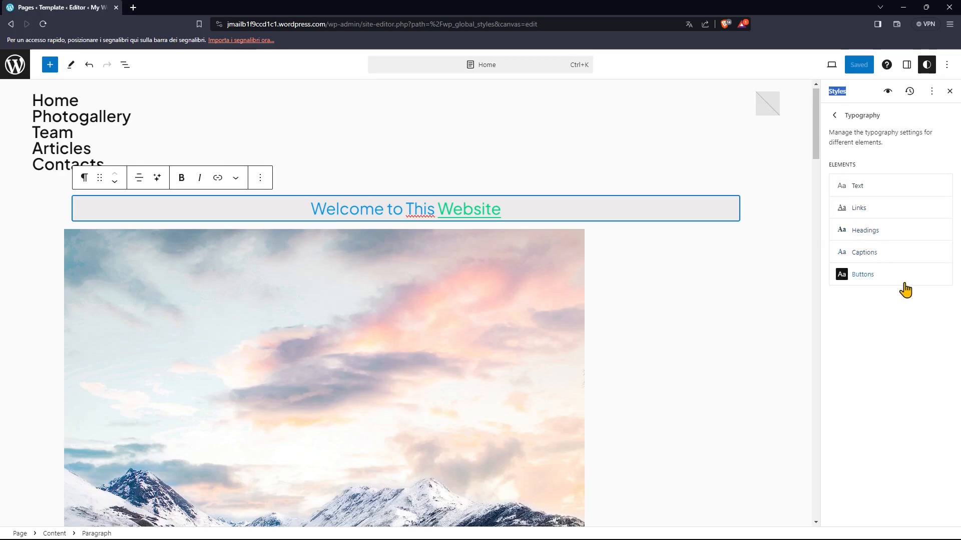
- Try Vivid red (#CF2E2E) as the global text color, and remove the premium styles from the site
click(834, 120)
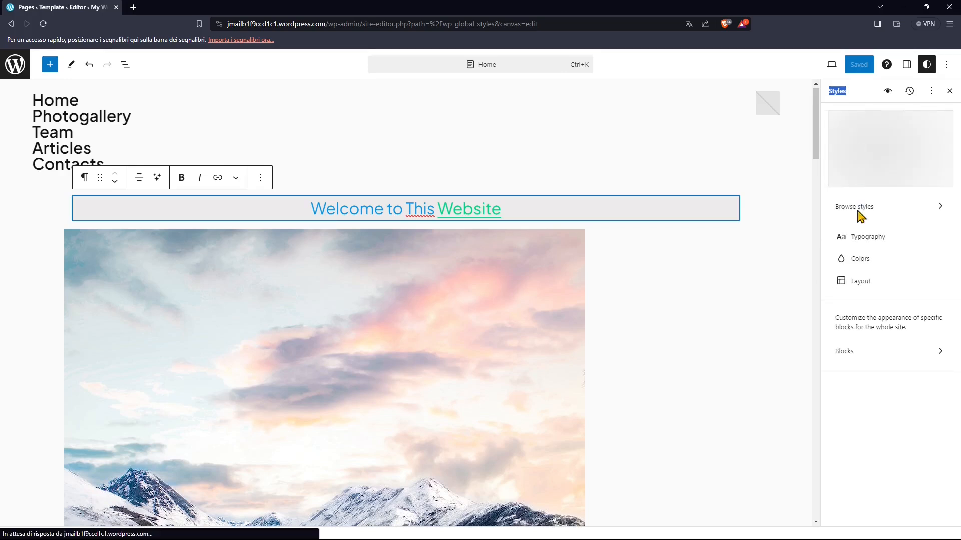
click(871, 262)
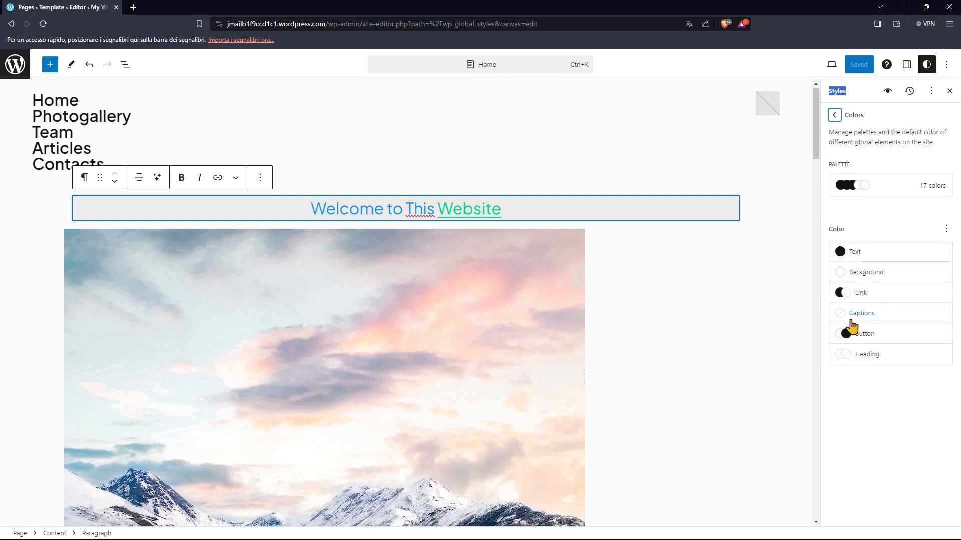
click(842, 253)
click(776, 378)
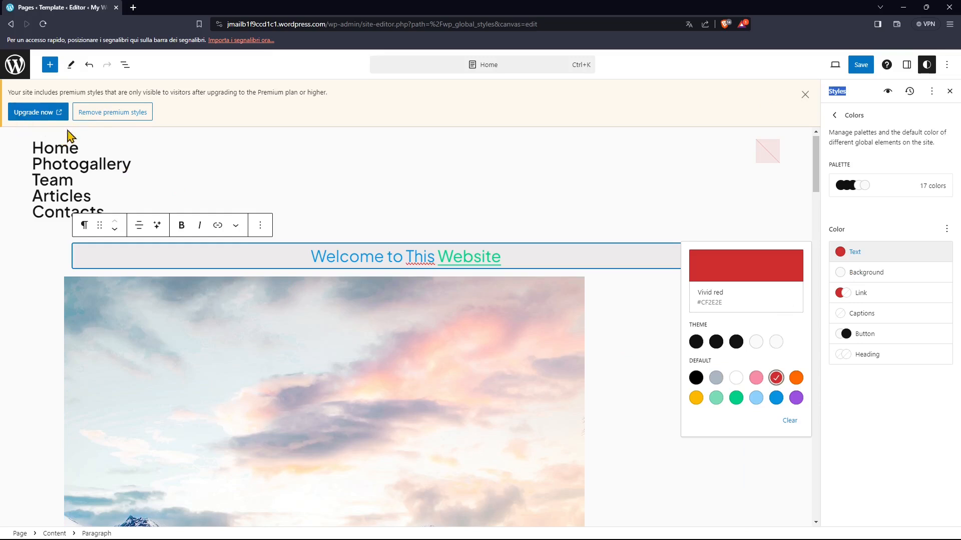
click(96, 116)
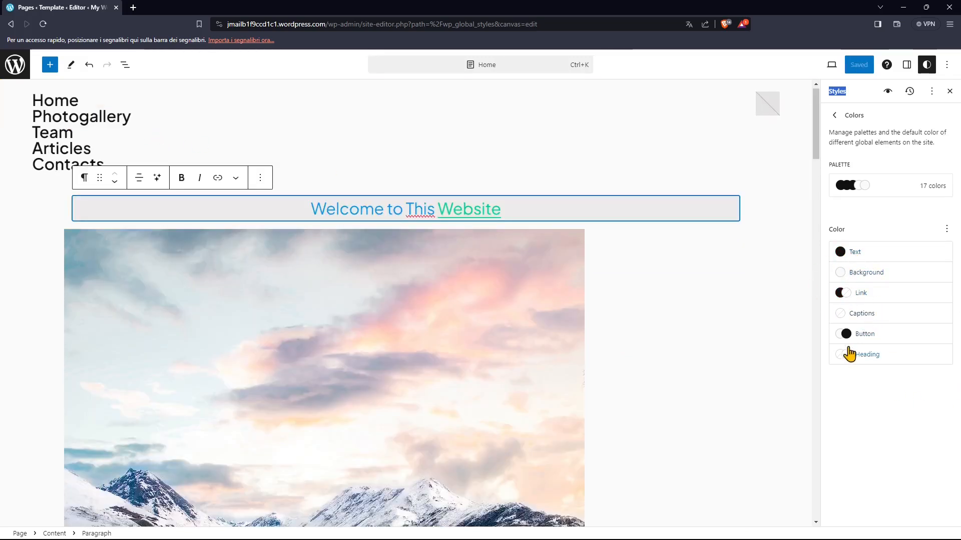
- Highlight the whole "Welcome to This Website" text on the page while the global color settings stay open
click(308, 208)
drag(298, 211, 334, 211)
triple_click(330, 207)
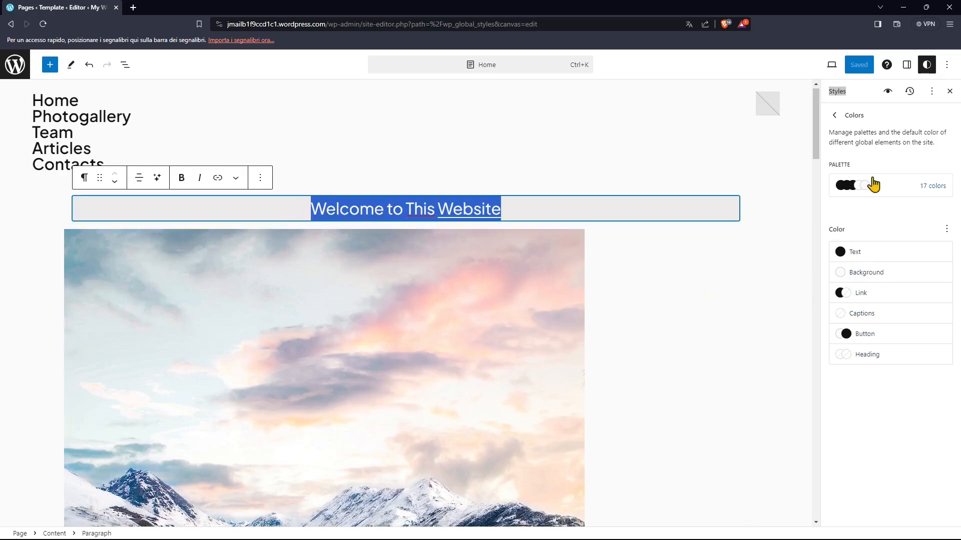
click(877, 395)
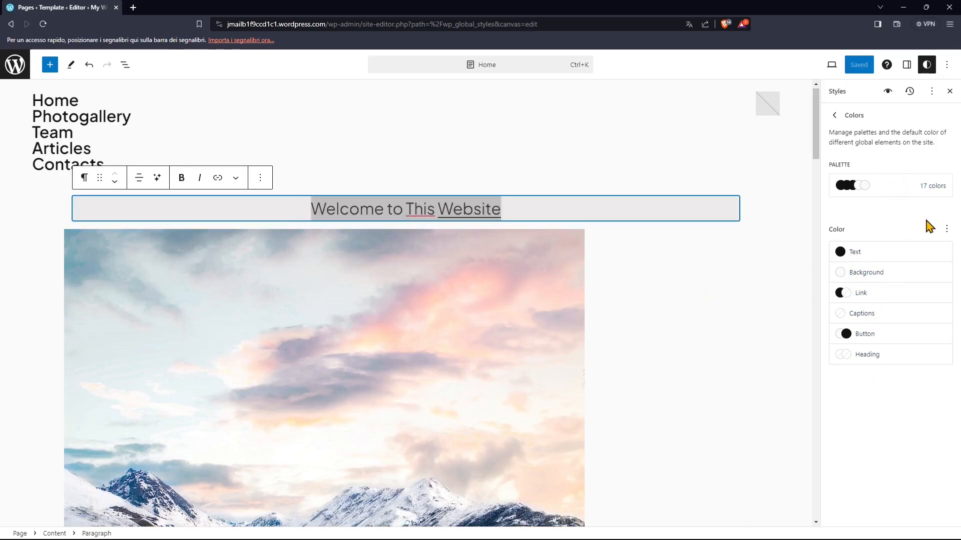
- Review the global Layout settings for content width, padding and block spacing, and open the Style Book
click(836, 118)
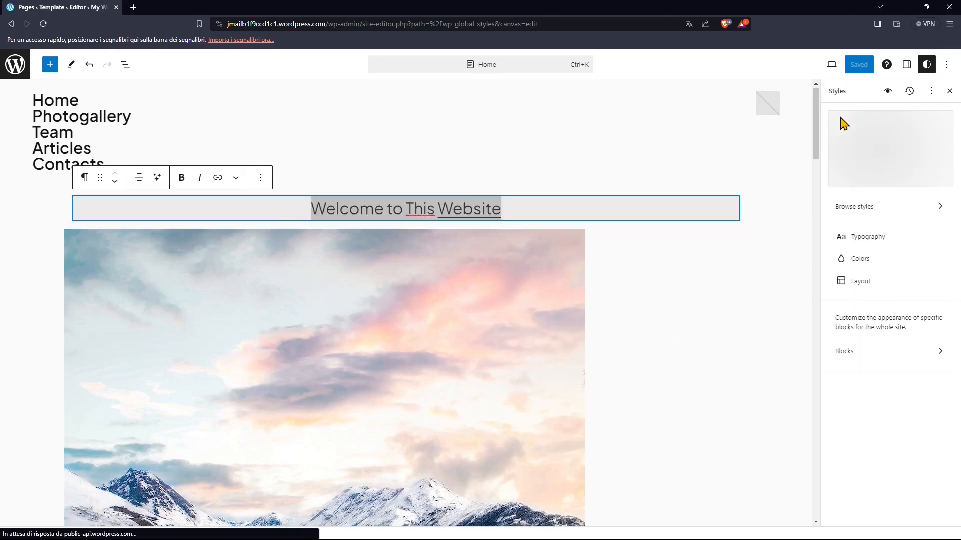
click(860, 281)
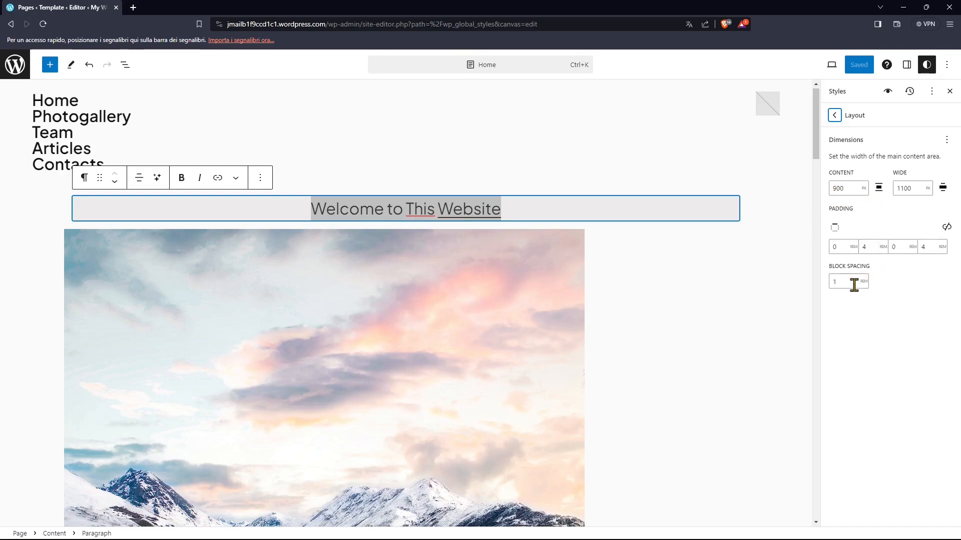
click(834, 115)
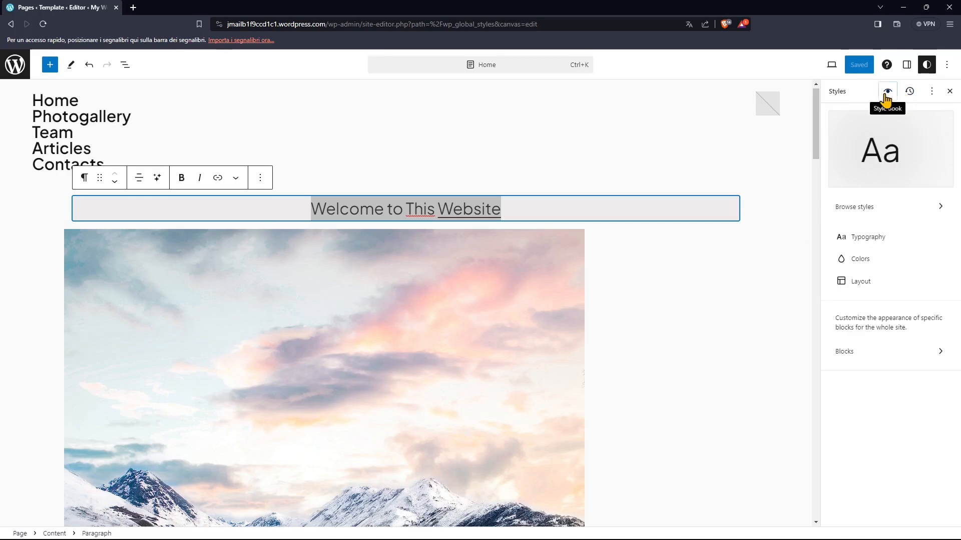
click(885, 96)
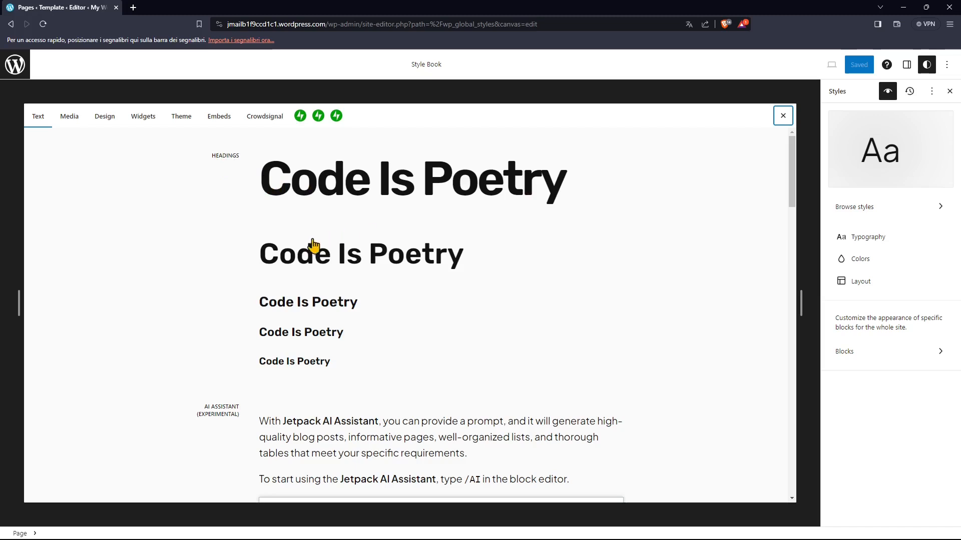
- Examine the Style Book's Text examples, from headings, writing prompt and Markdown through paragraph, list and quote to table and verse
scroll(315, 248, down, 1)
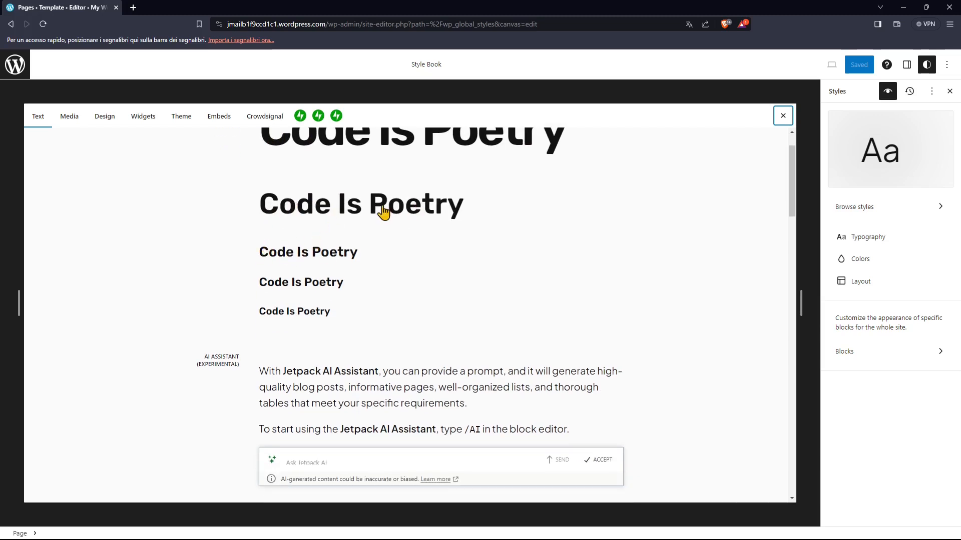
scroll(337, 310, down, 5)
scroll(236, 300, up, 2)
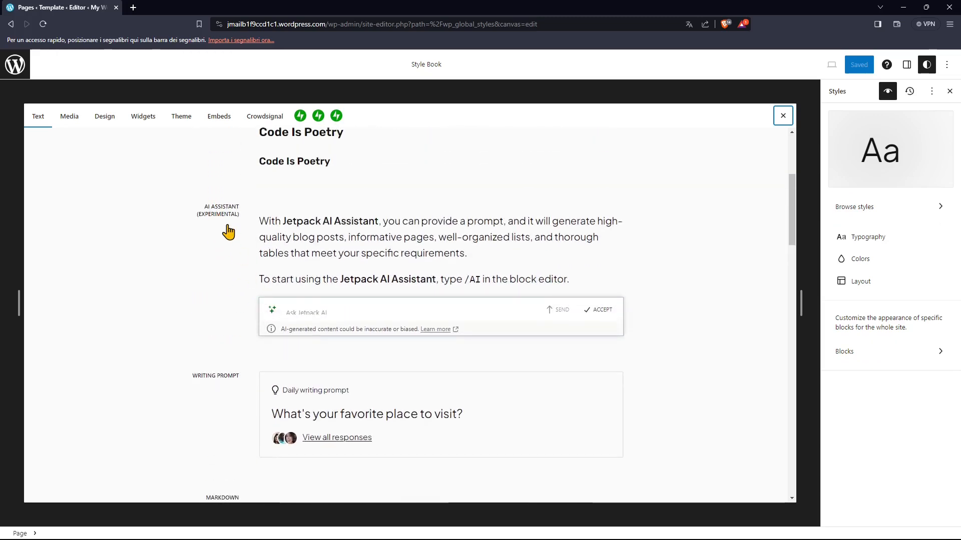
scroll(320, 328, down, 3)
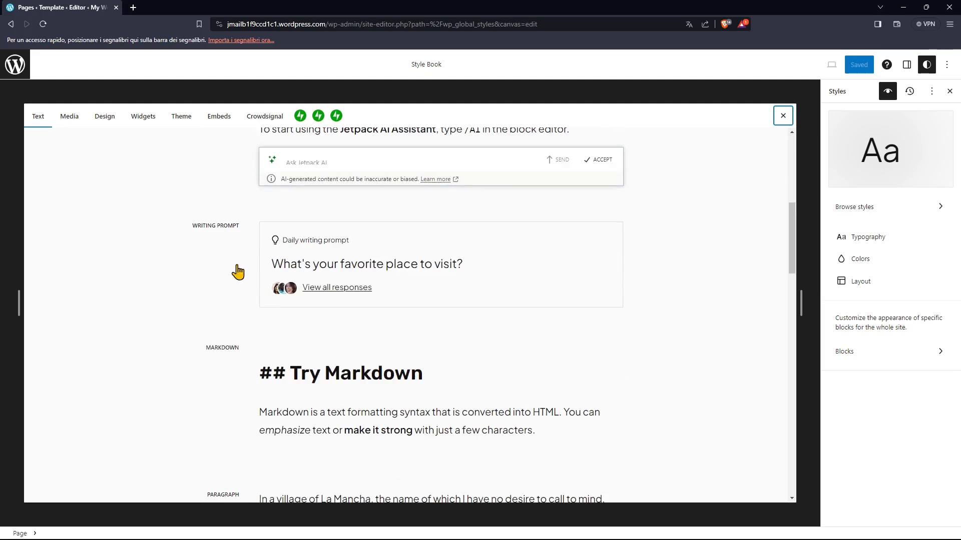
scroll(397, 326, down, 5)
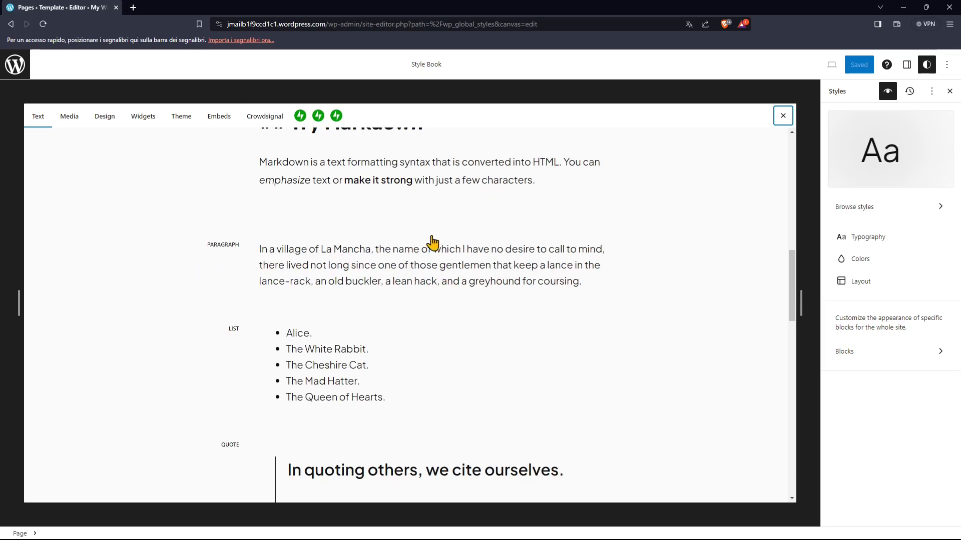
scroll(296, 304, down, 1)
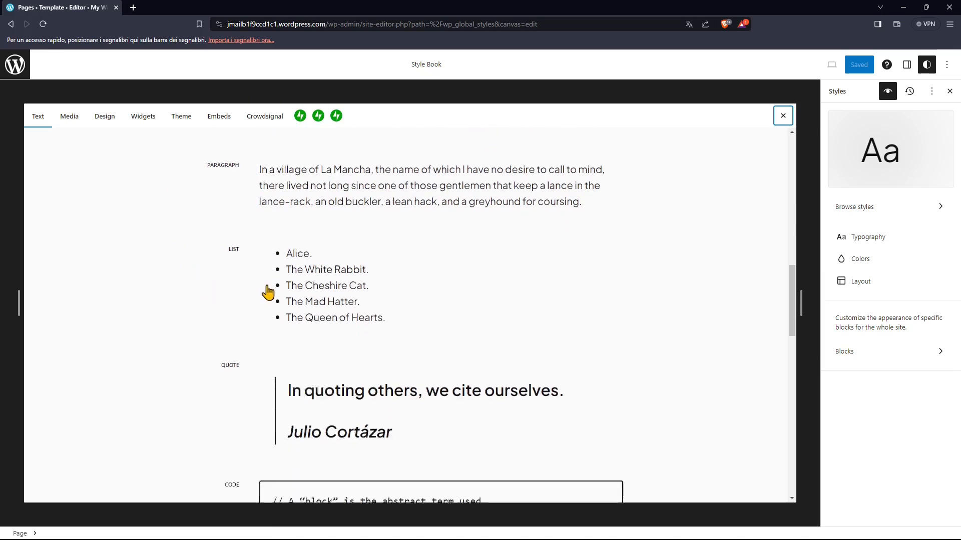
scroll(270, 251, down, 2)
scroll(250, 320, down, 1)
scroll(218, 311, down, 10)
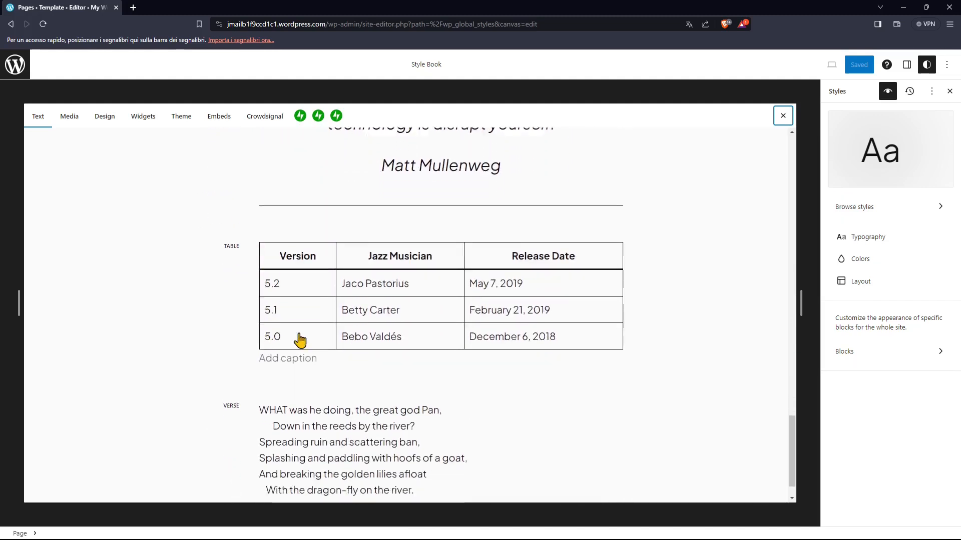
scroll(280, 344, down, 1)
- Examine the Style Book's Media examples, including the Image Compare block's styles, galleries, audio, file, and media and text
click(70, 116)
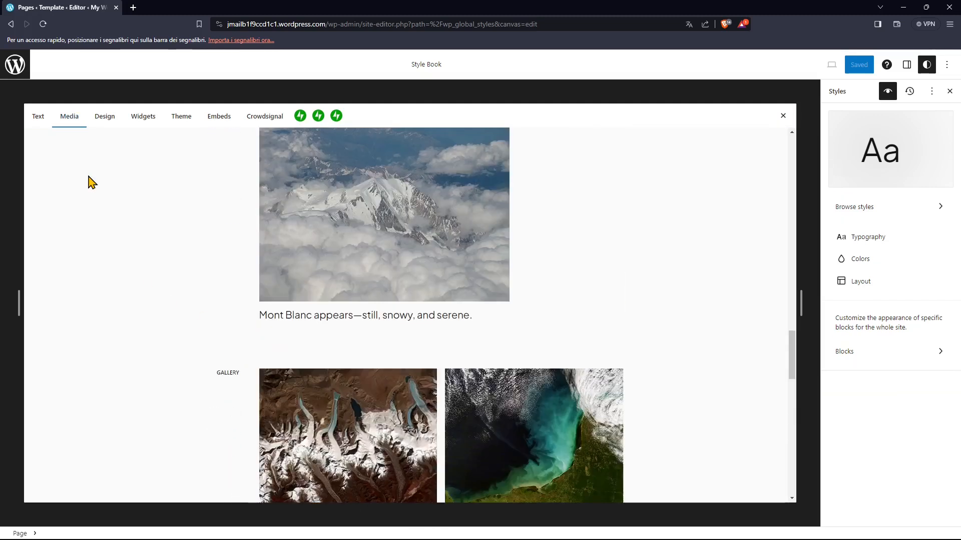
scroll(257, 277, down, 8)
scroll(551, 308, up, 8)
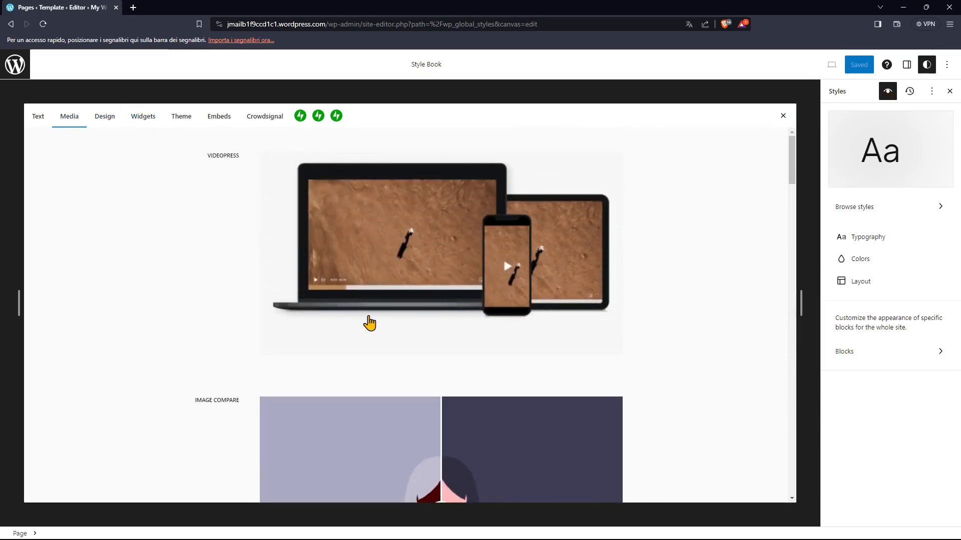
scroll(321, 286, down, 3)
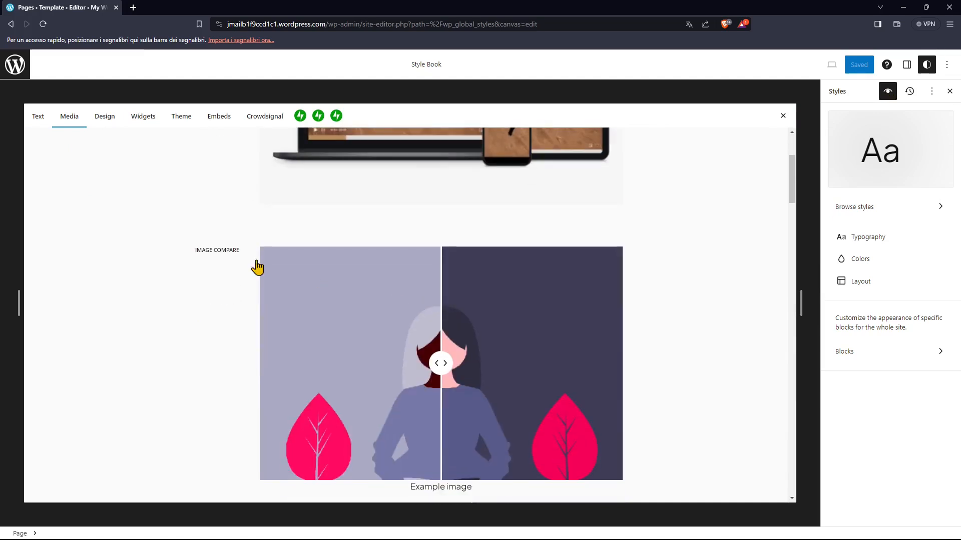
scroll(451, 322, down, 2)
click(374, 298)
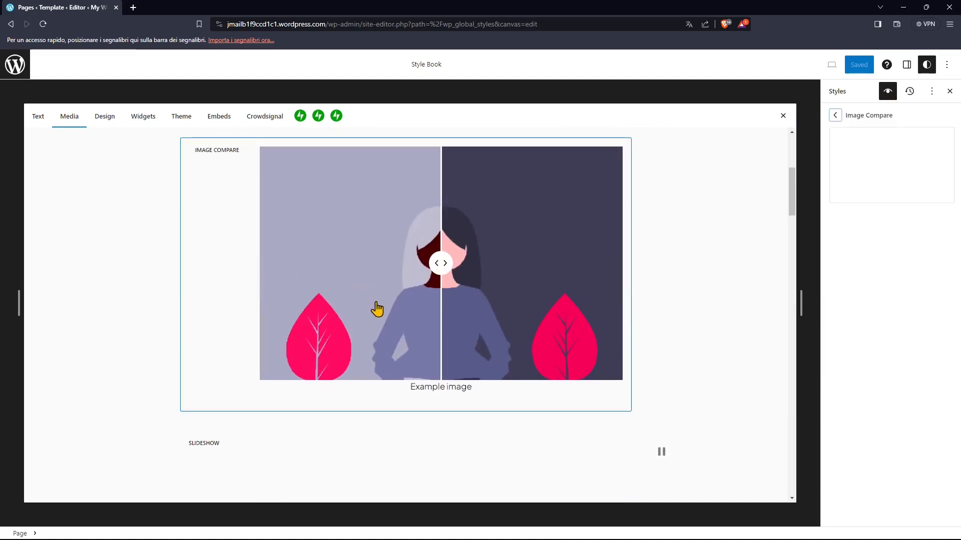
scroll(325, 358, down, 4)
scroll(452, 350, down, 6)
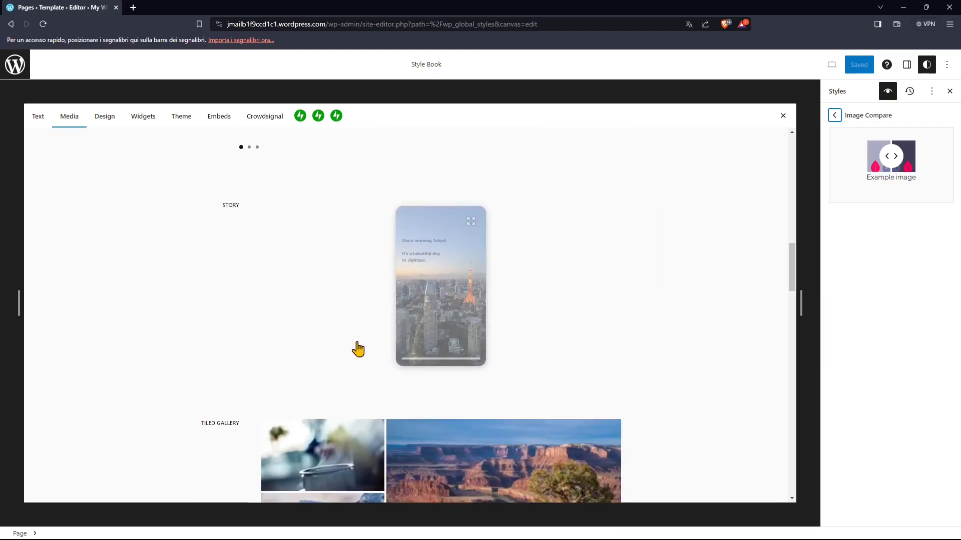
scroll(277, 303, down, 10)
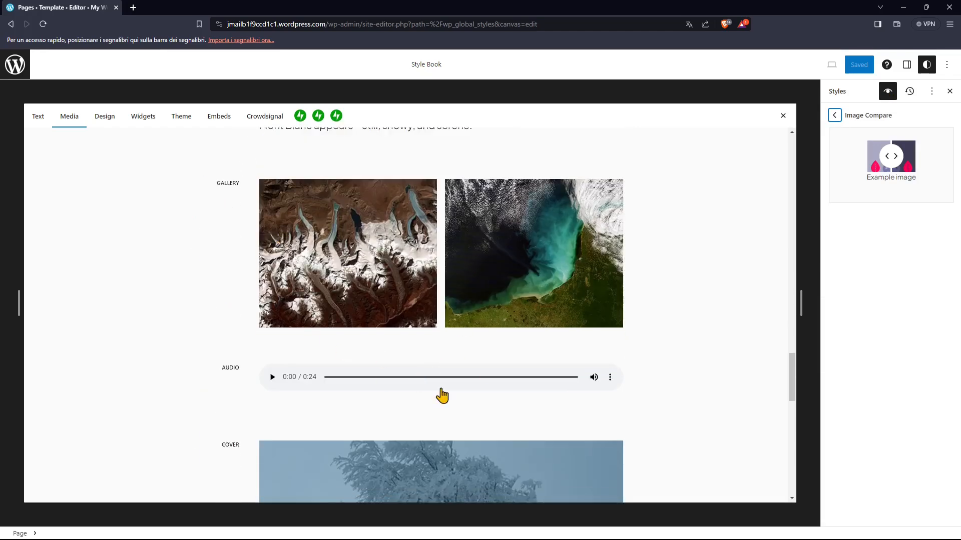
scroll(444, 382, down, 6)
scroll(488, 345, down, 10)
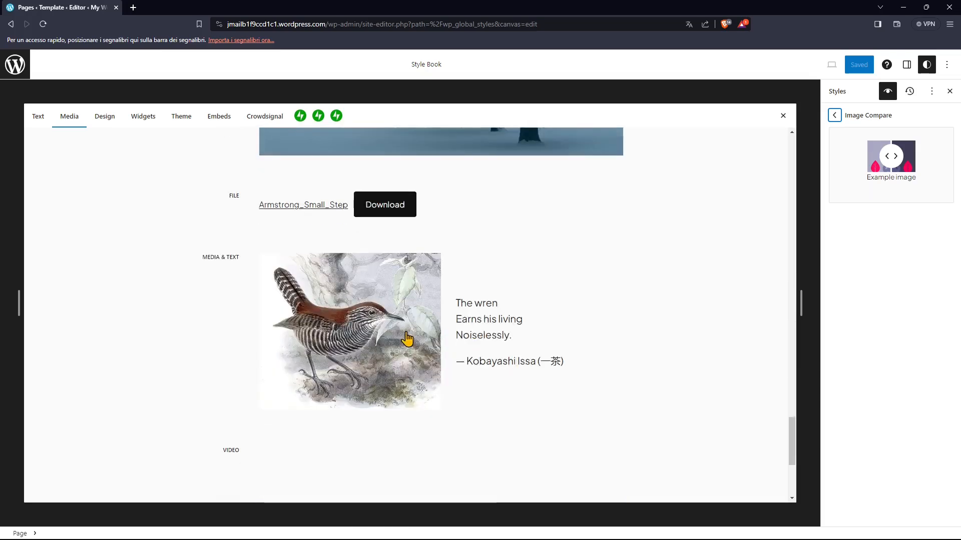
- Review the Style Book's Design examples, such as separators, links, groups, columns, buttons and the layout grid
click(106, 119)
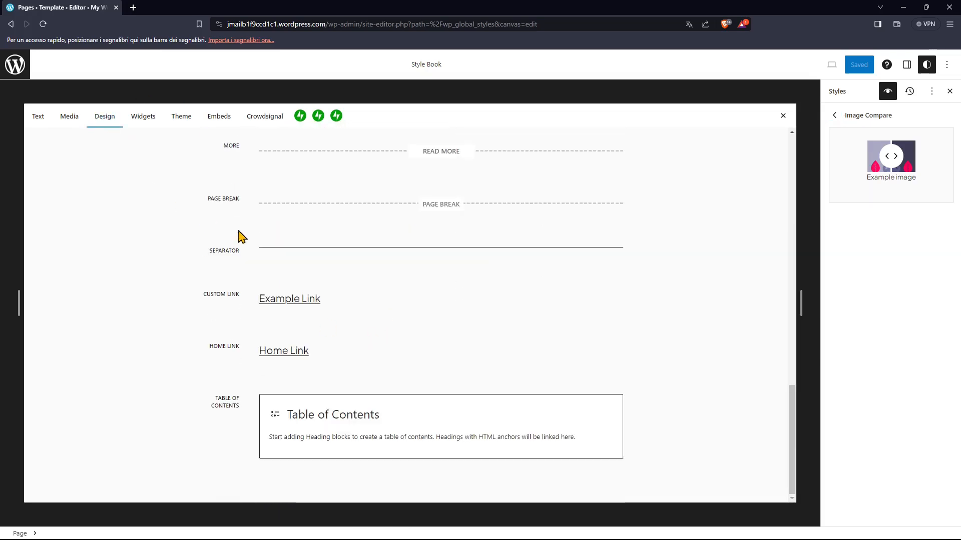
scroll(350, 335, up, 1)
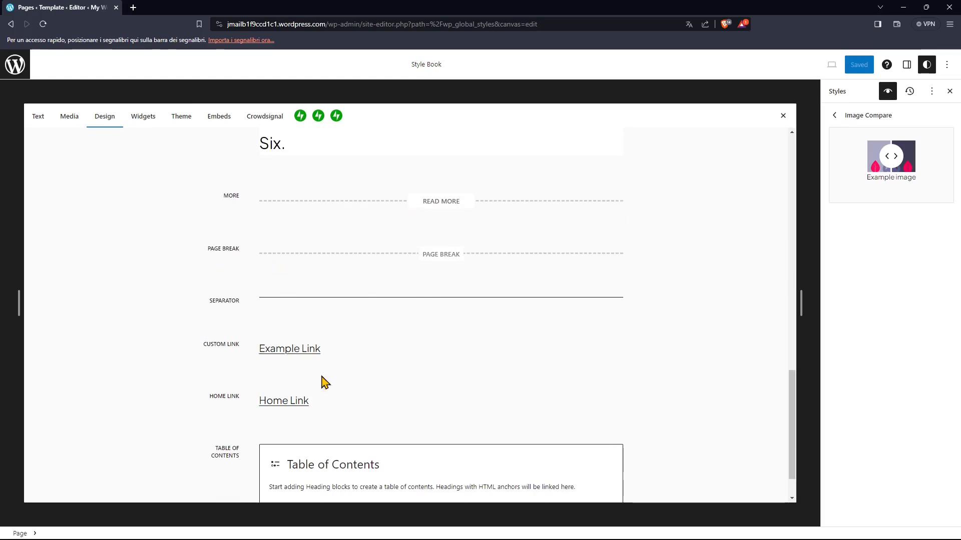
scroll(369, 384, up, 12)
scroll(274, 381, down, 4)
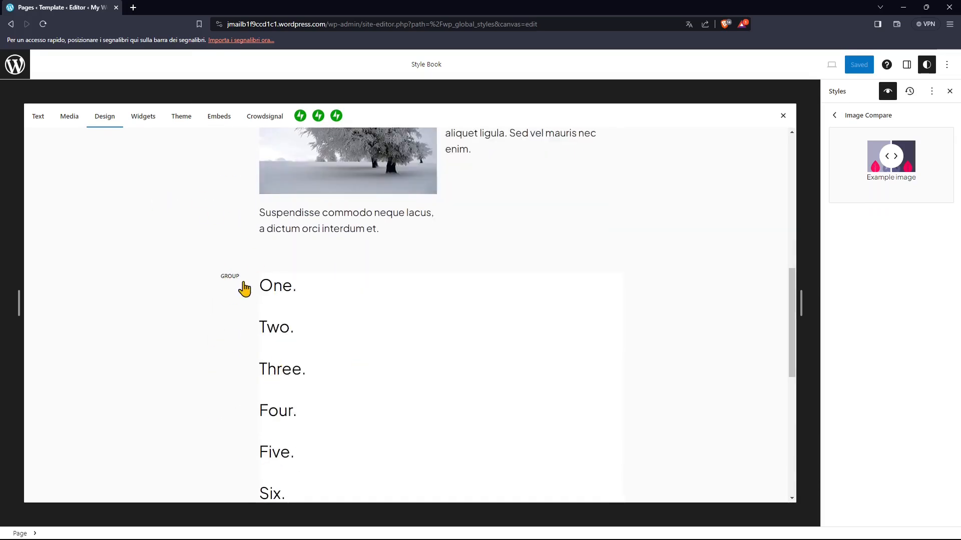
scroll(269, 308, up, 6)
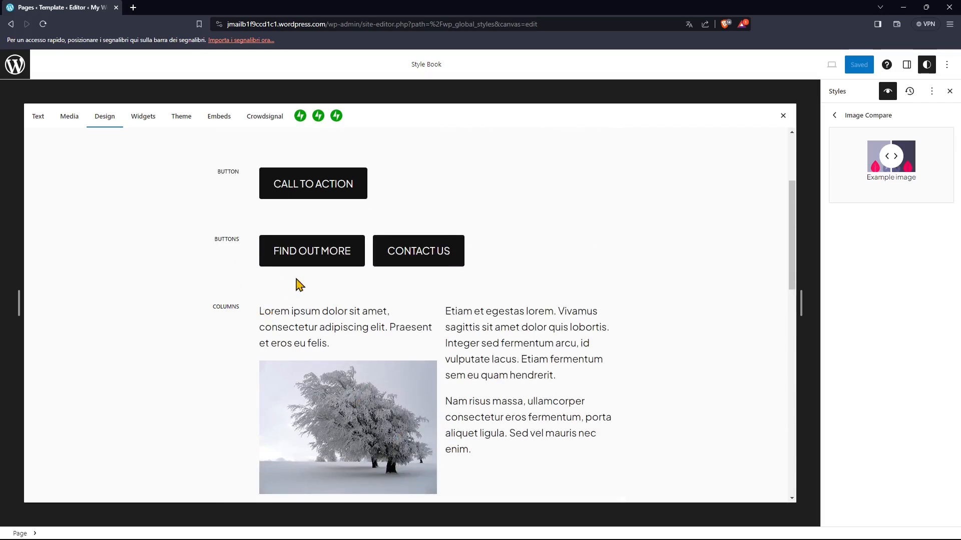
scroll(283, 285, up, 3)
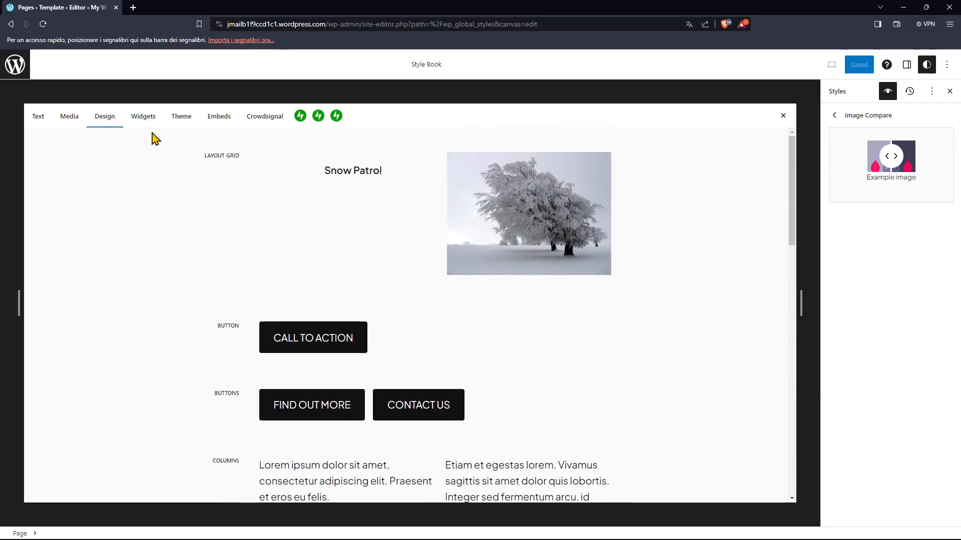
- Look through the Style Book's Widgets, Theme, Embeds and Crowdsignal examples
click(143, 116)
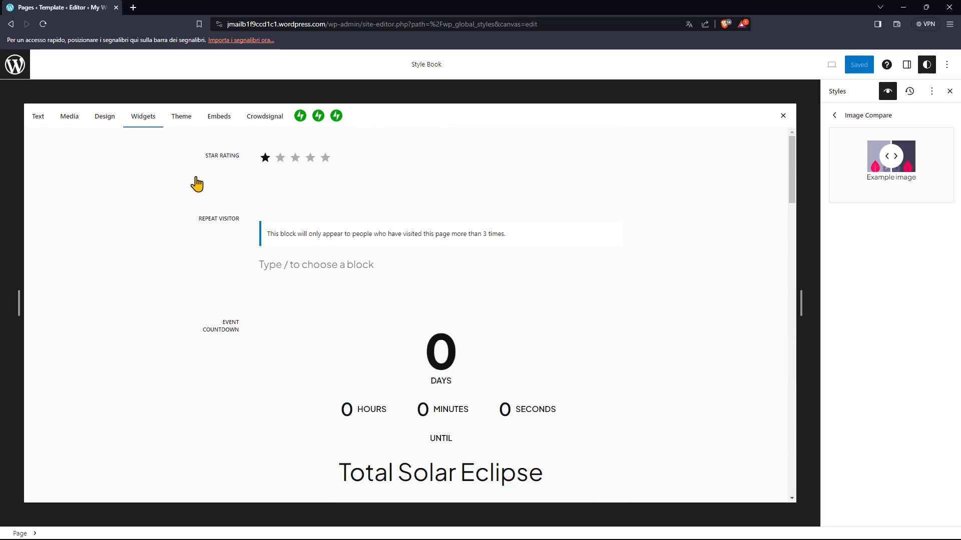
scroll(420, 330, down, 10)
click(185, 118)
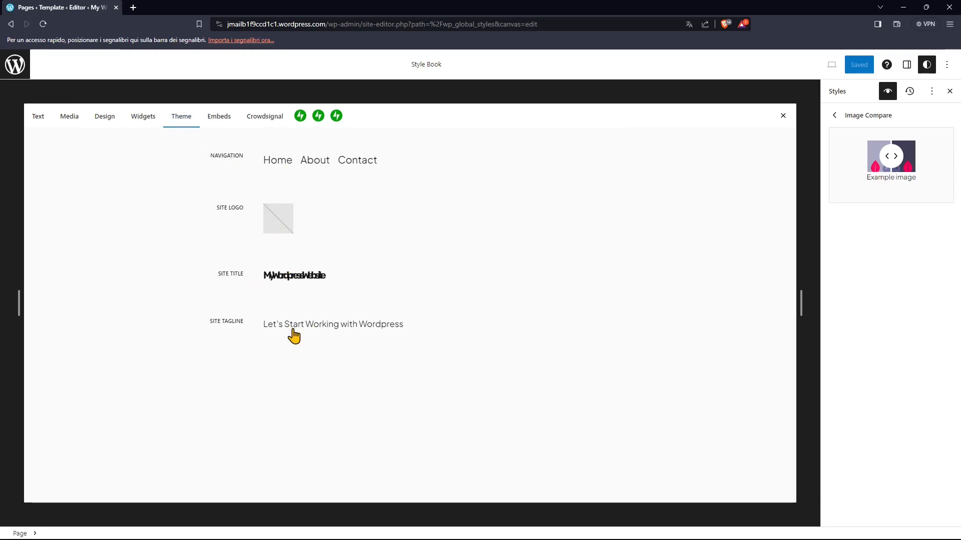
click(212, 119)
click(252, 125)
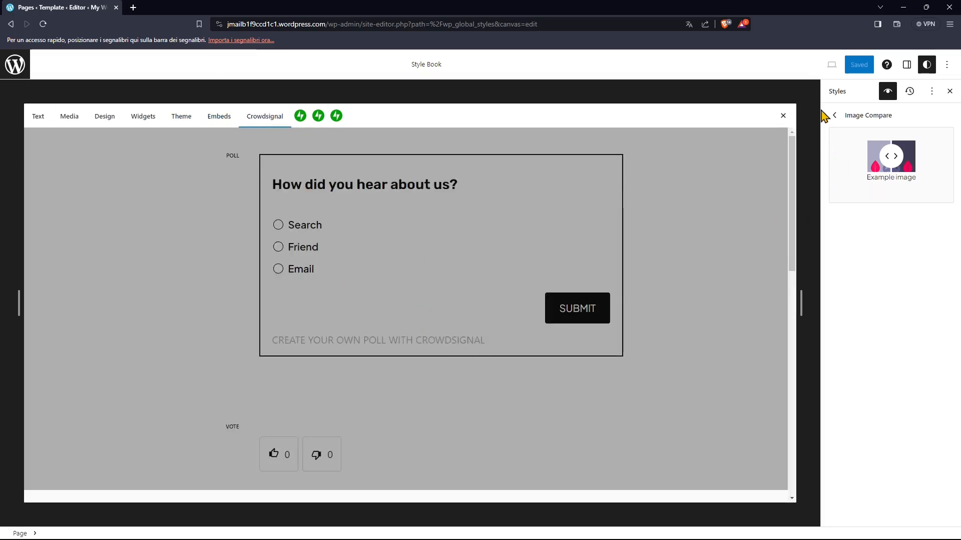
- Close the Style Book and go back from the Image Compare styles to the main Styles overview
click(784, 116)
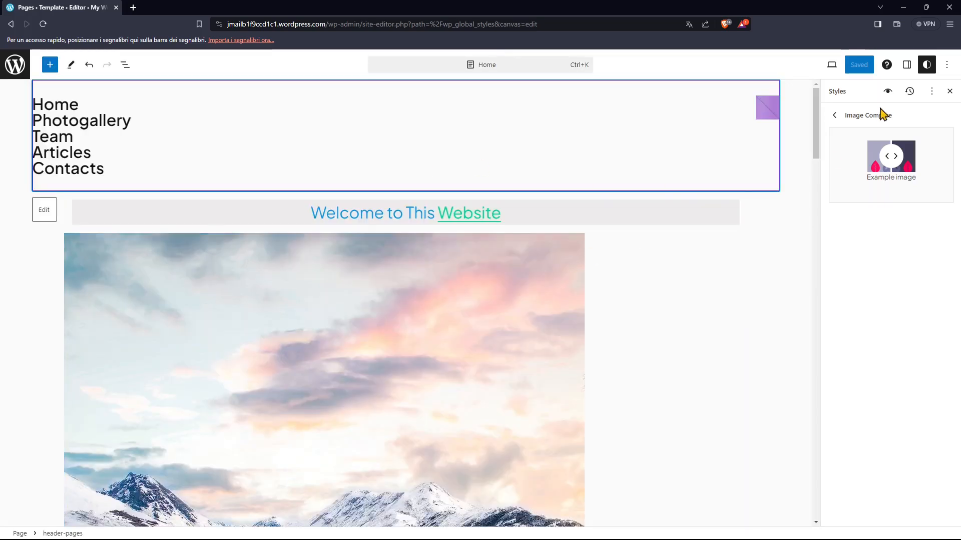
click(833, 116)
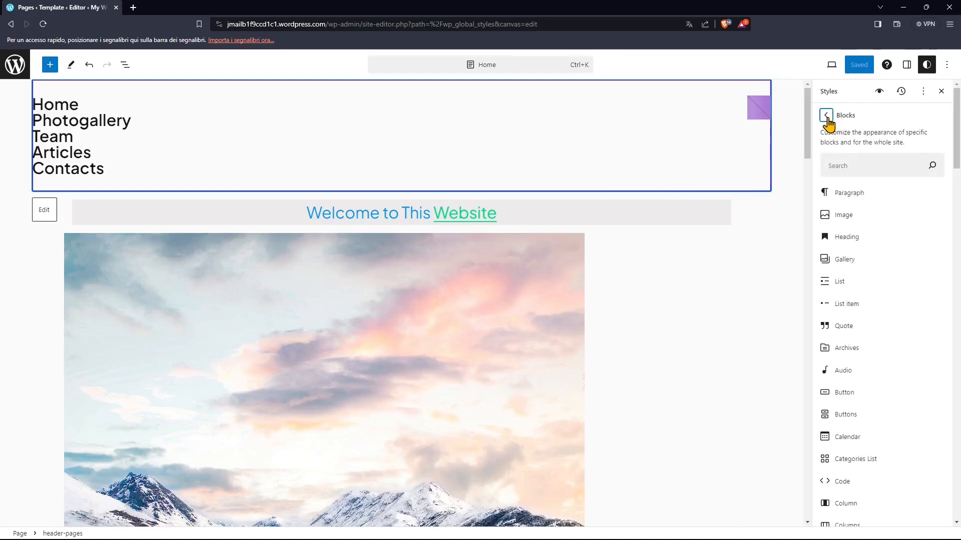
click(827, 116)
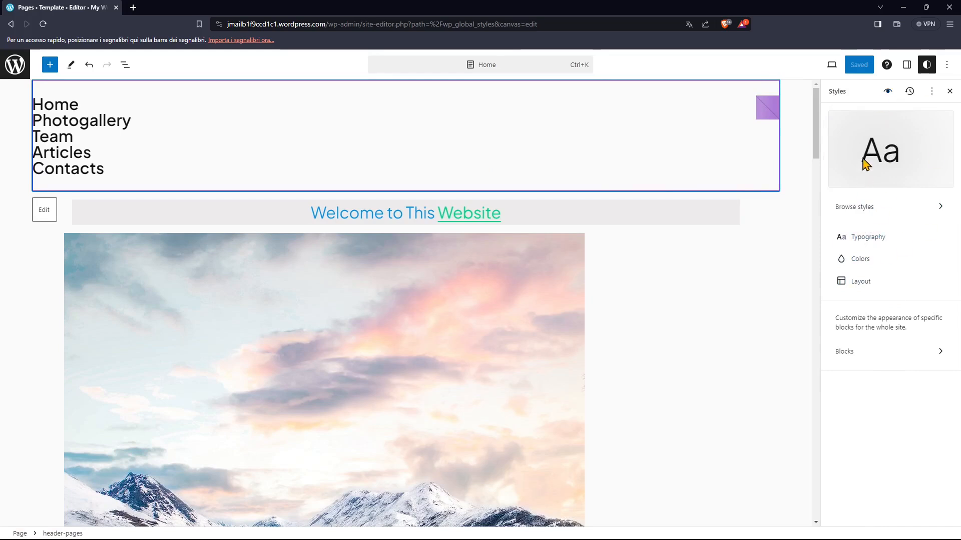
click(926, 66)
click(926, 68)
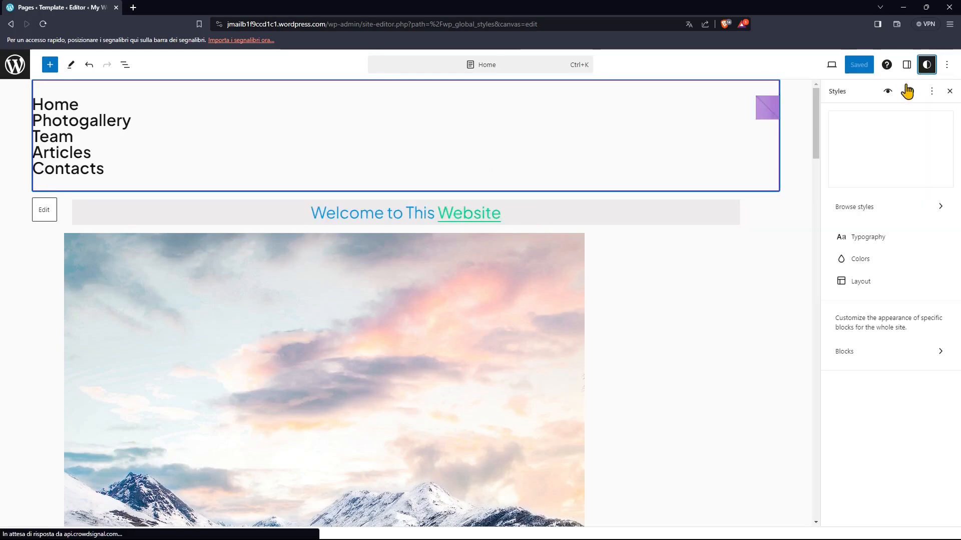
- Review the full list of blocks whose appearance can be customized site-wide, and return to its beginning
click(856, 354)
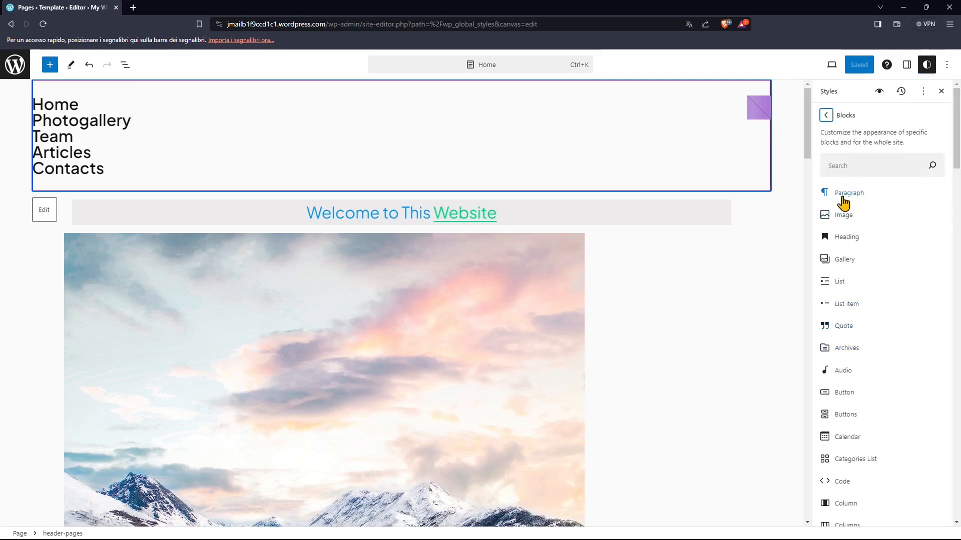
scroll(849, 245, down, 3)
scroll(849, 250, down, 14)
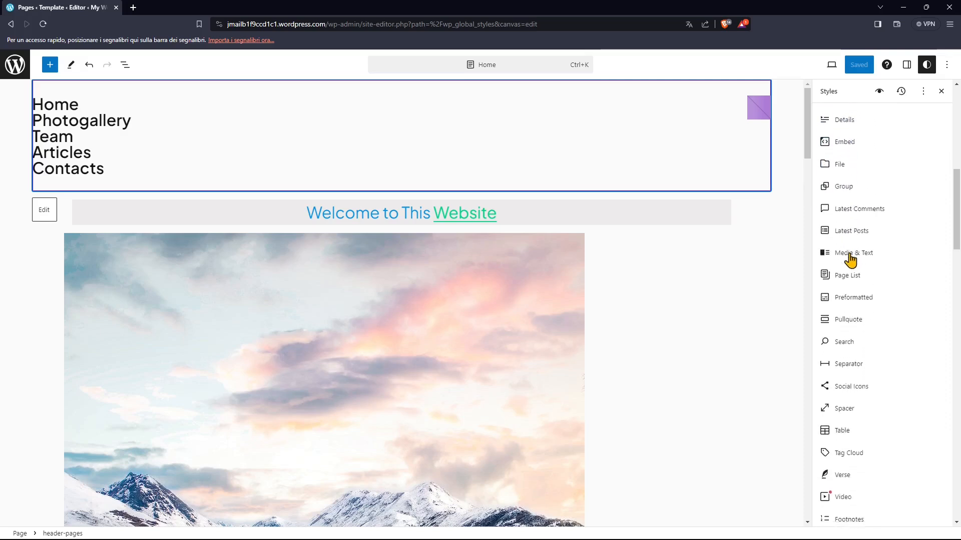
scroll(851, 263, down, 18)
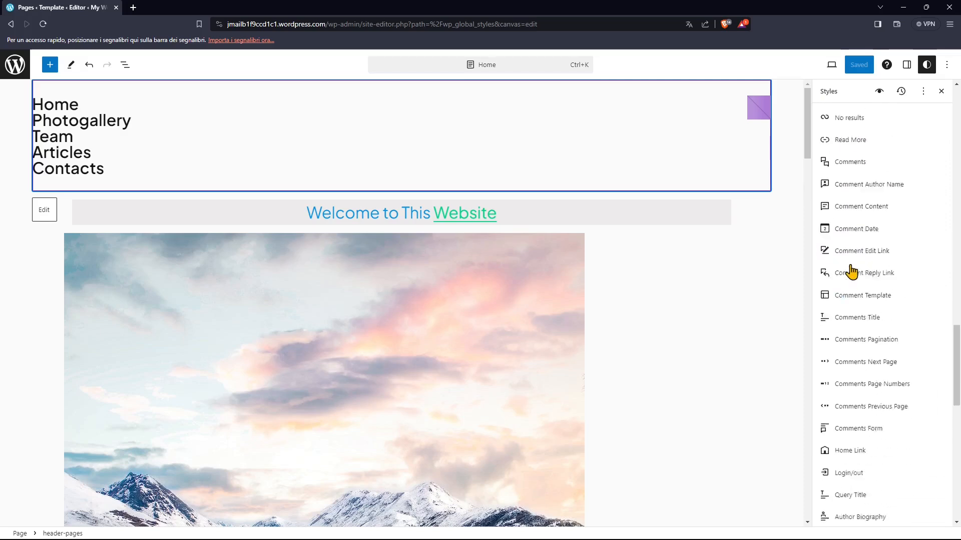
scroll(950, 407, down, 2)
drag(956, 459, 956, 115)
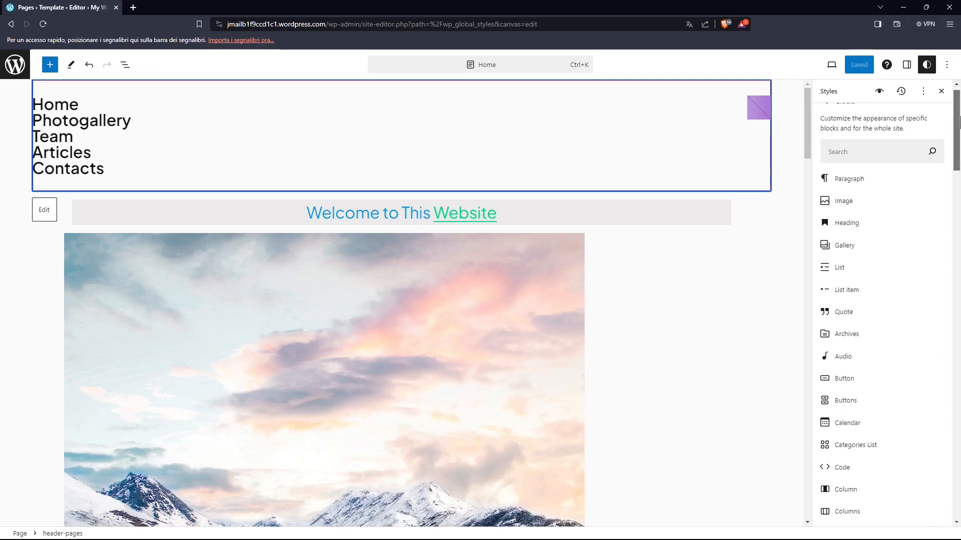
- Try Vivid red (#CF2E2E) as the site-wide text color for Paragraph blocks, and remove the premium styles
click(835, 182)
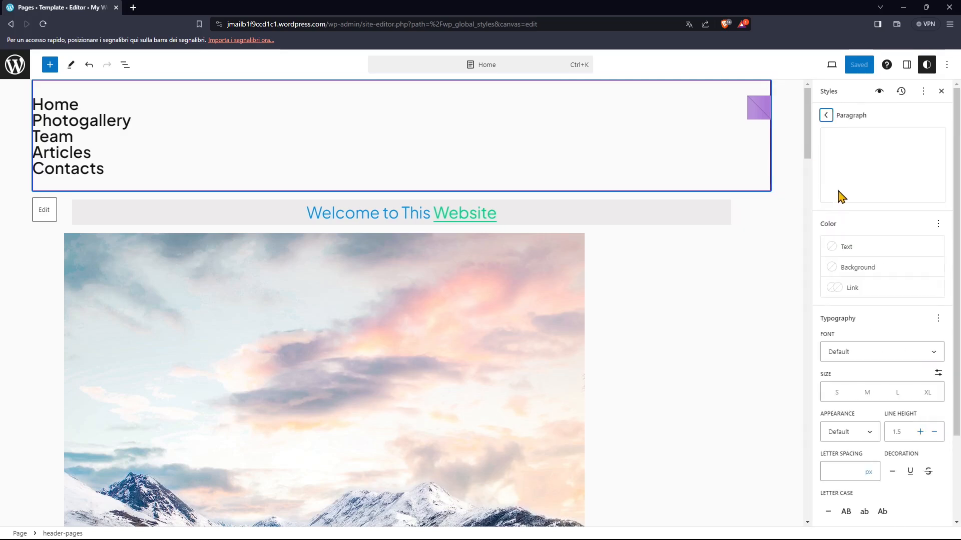
click(837, 252)
click(767, 372)
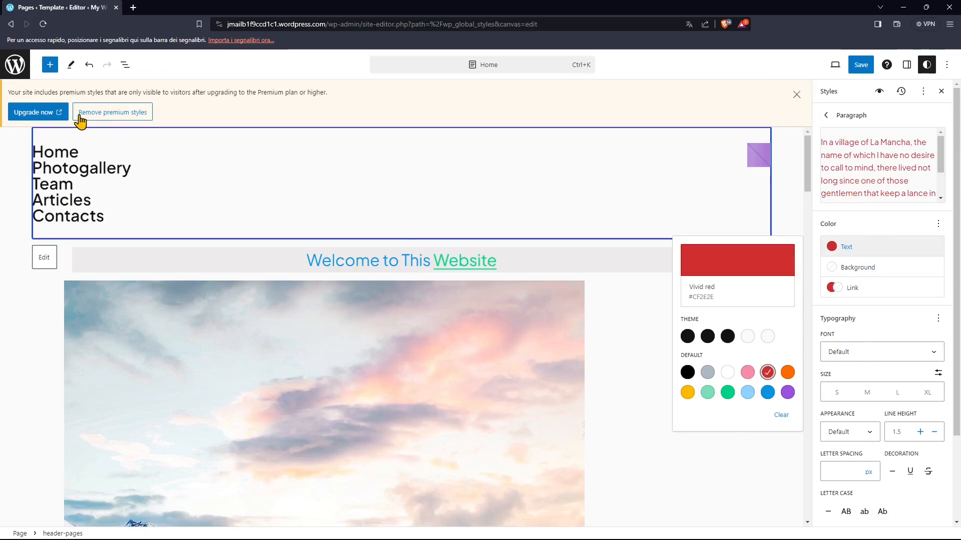
click(100, 117)
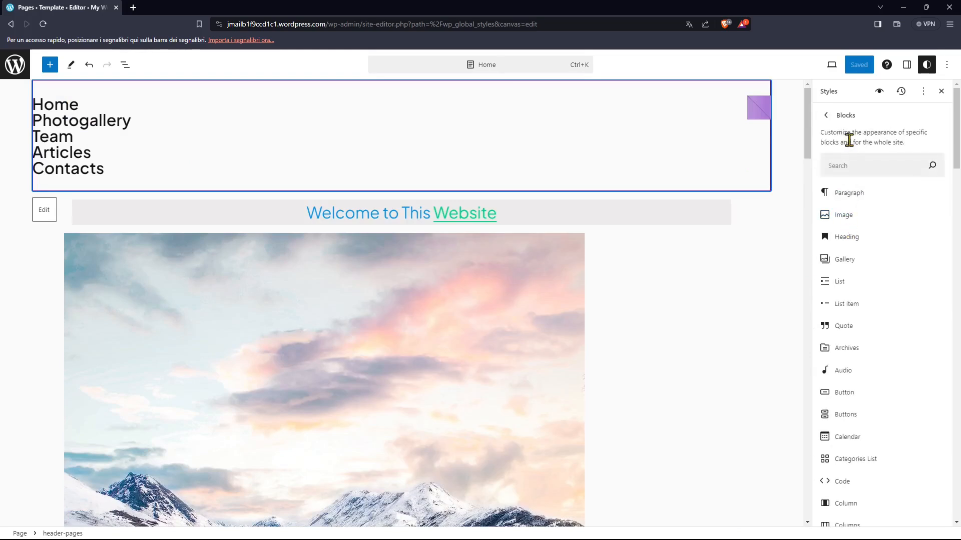
- Look over the list of customizable blocks again and reopen the Style Book
scroll(856, 331, down, 4)
scroll(857, 332, up, 4)
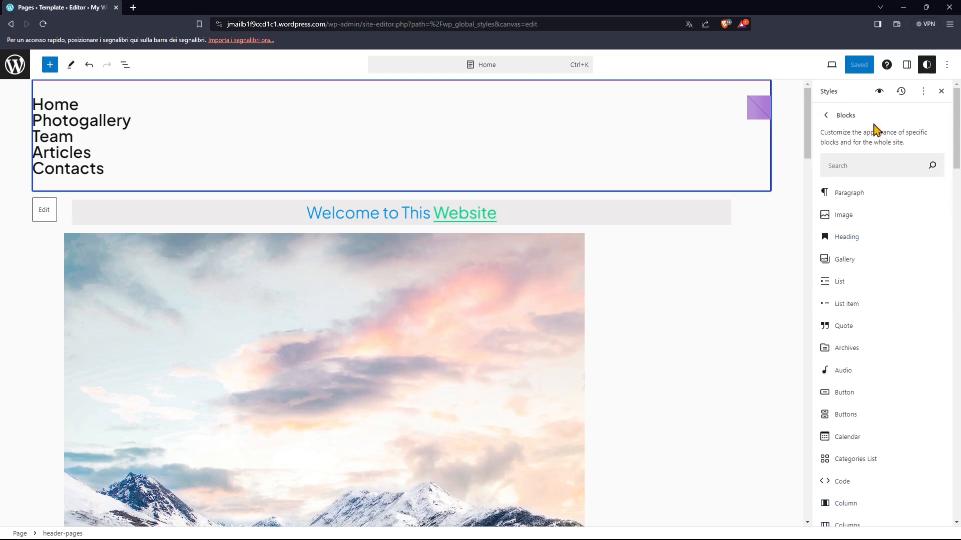
click(879, 91)
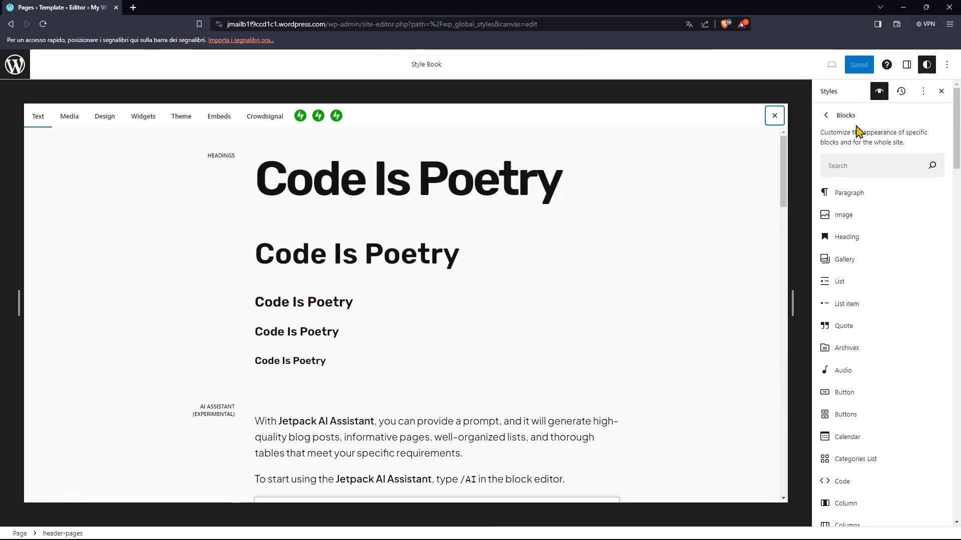
- Leave the global styles and show the individual block settings of the "Welcome to This Website" paragraph
click(925, 74)
click(906, 73)
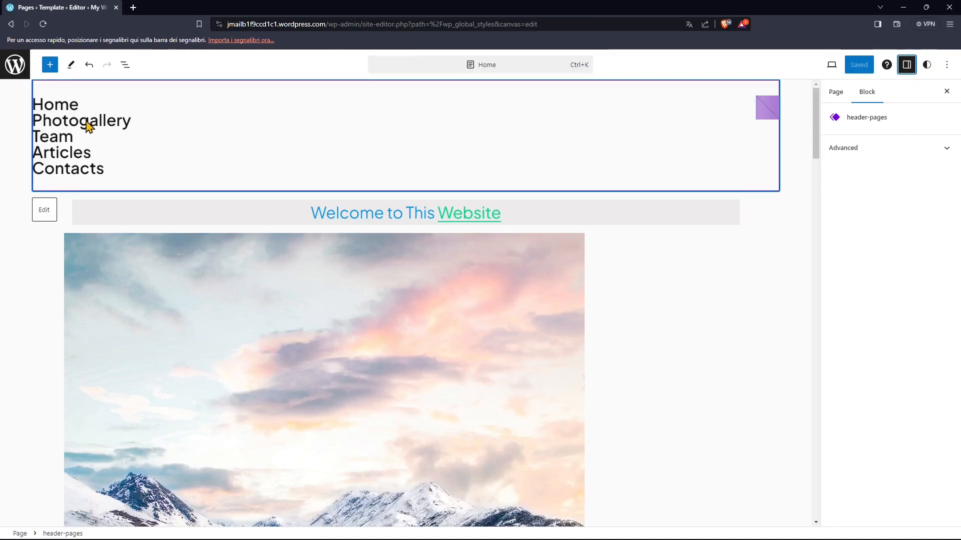
click(193, 219)
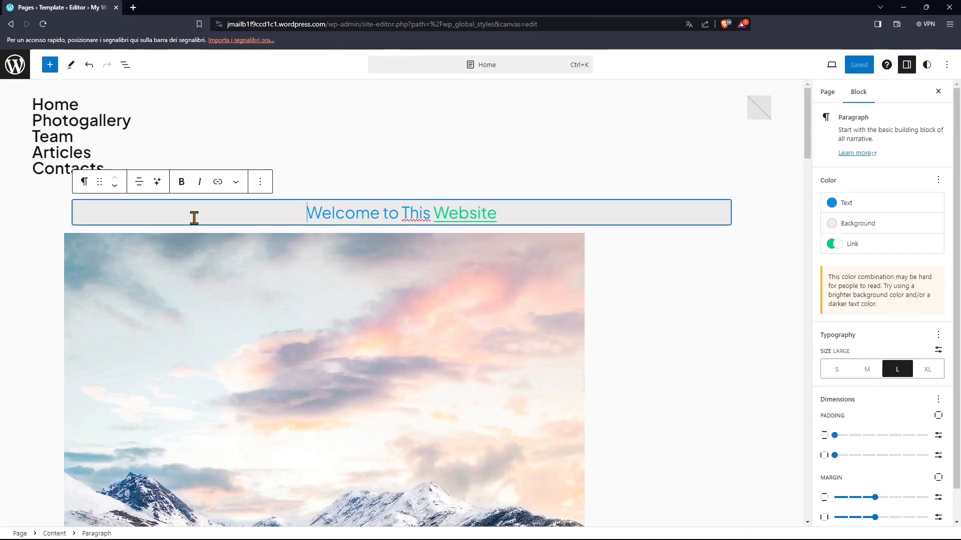
- Select the sky image, welcome paragraph and navigation in turn, and compare the Page settings with the Block settings
click(268, 329)
click(312, 216)
click(328, 327)
click(110, 150)
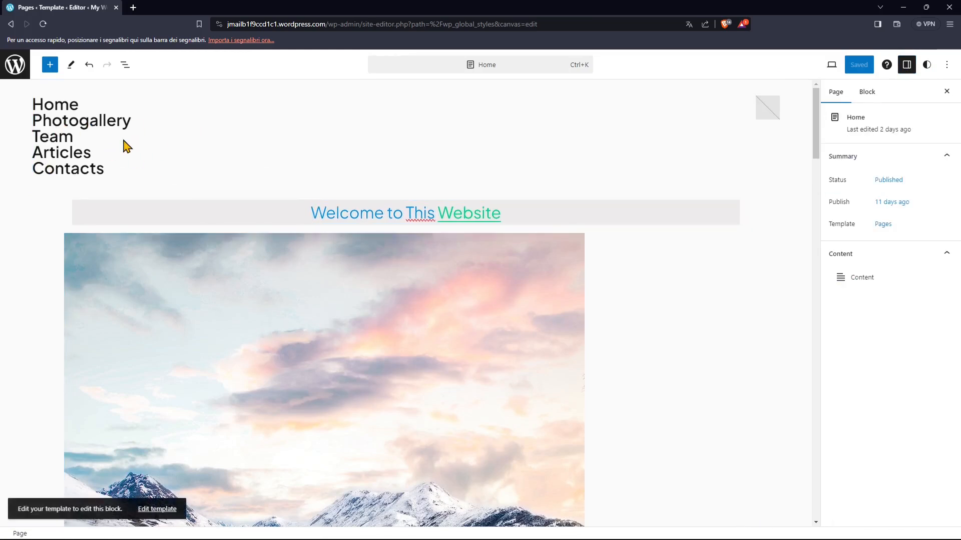
click(867, 95)
click(837, 95)
- Try the Top toolbar view by switching it on and off several times, leaving it off
click(944, 69)
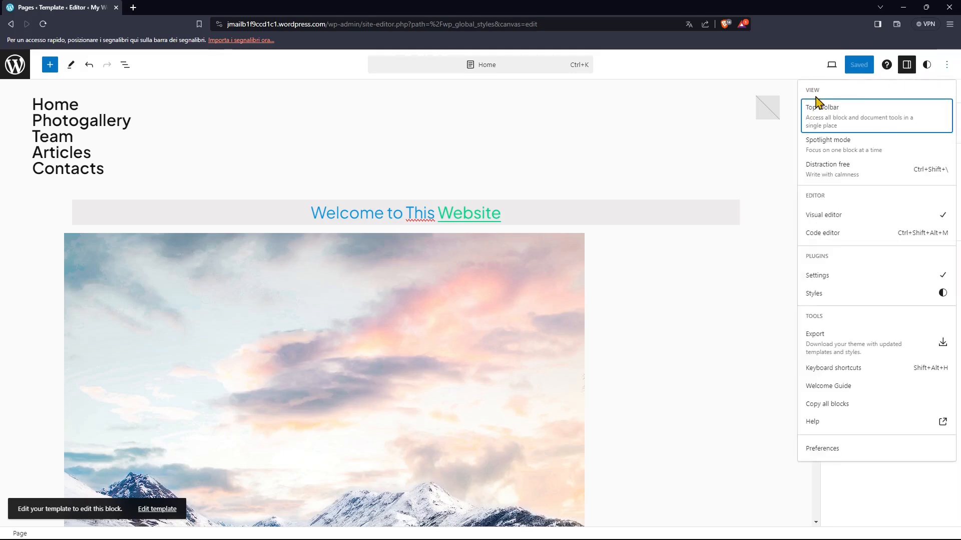
click(818, 127)
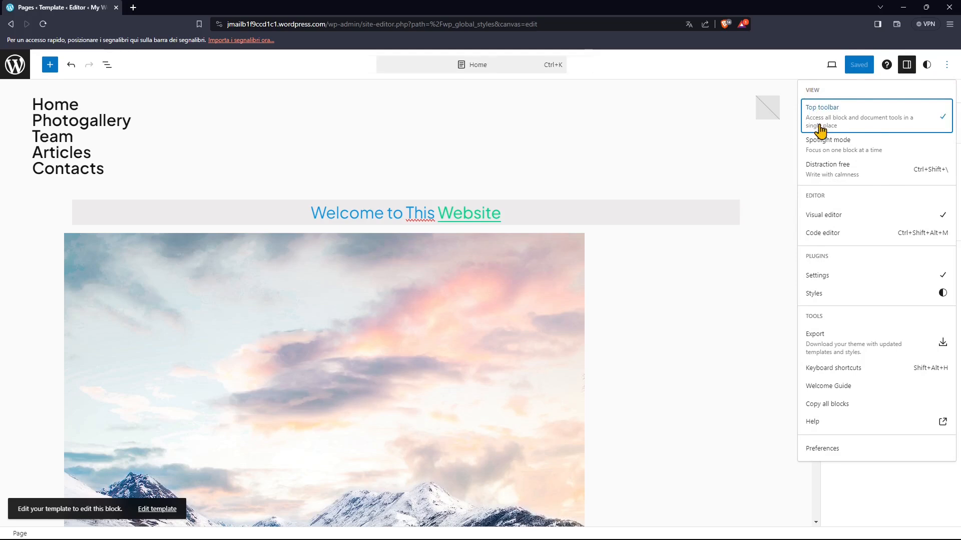
click(820, 129)
click(820, 129)
click(820, 129)
click(819, 128)
click(819, 128)
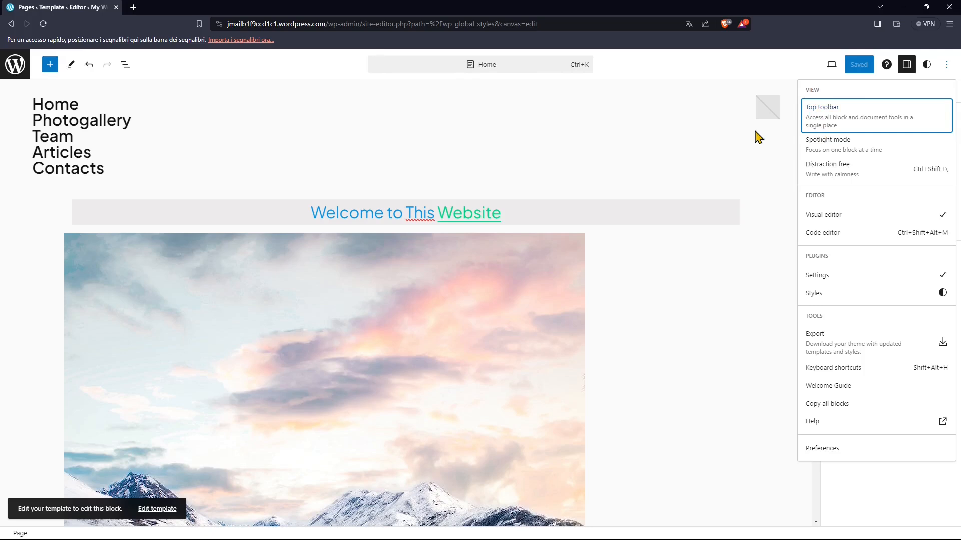
click(818, 124)
click(821, 122)
click(821, 123)
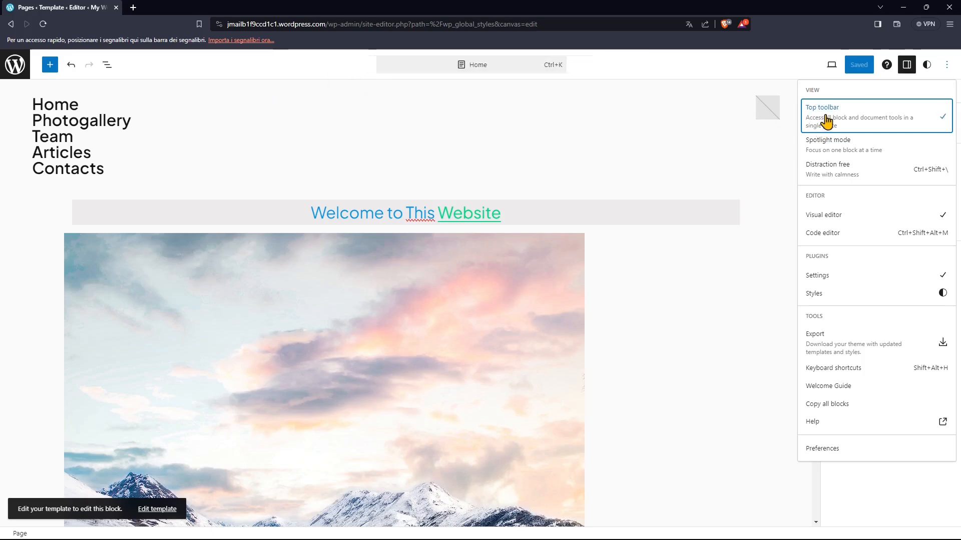
click(825, 120)
- Try Spotlight mode by enabling it and selecting the text "Welcome to This Website" on the page
click(836, 149)
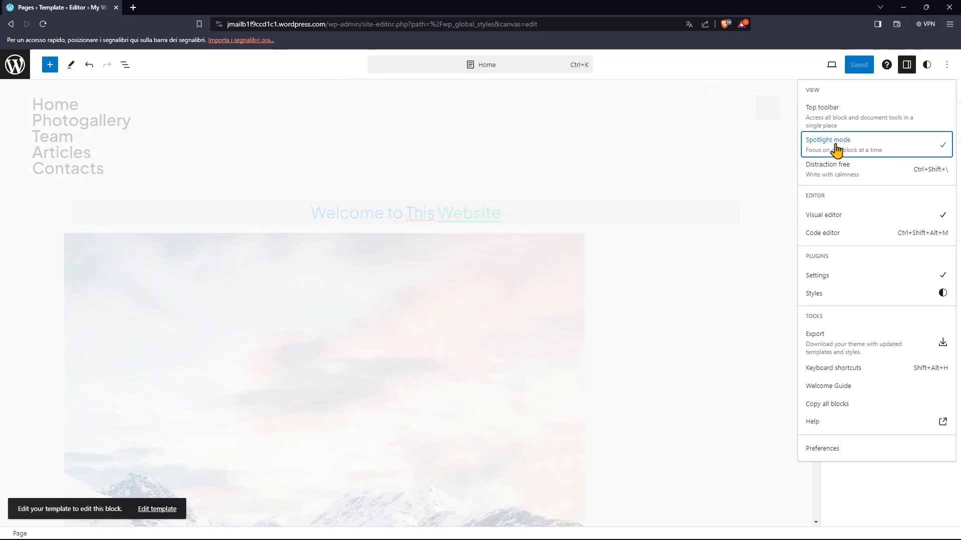
click(298, 220)
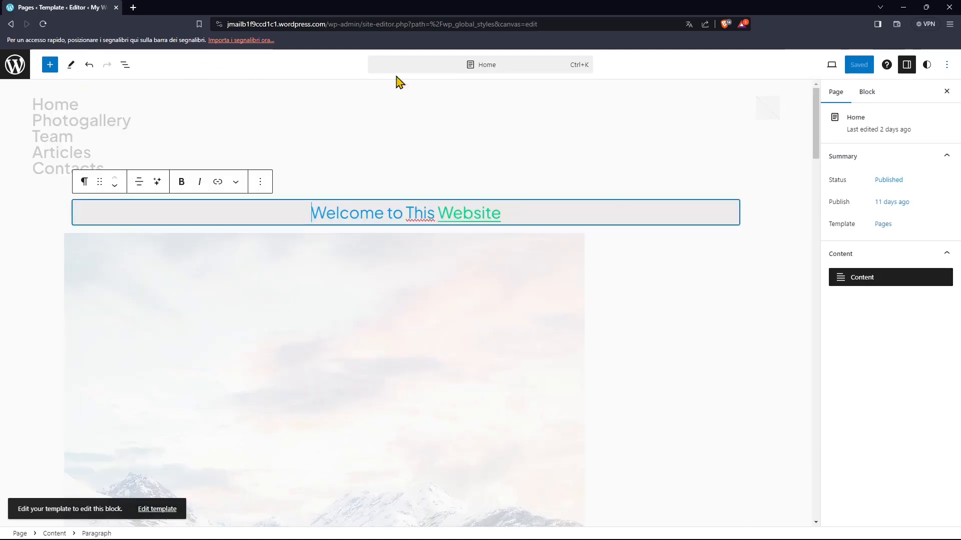
scroll(570, 325, down, 10)
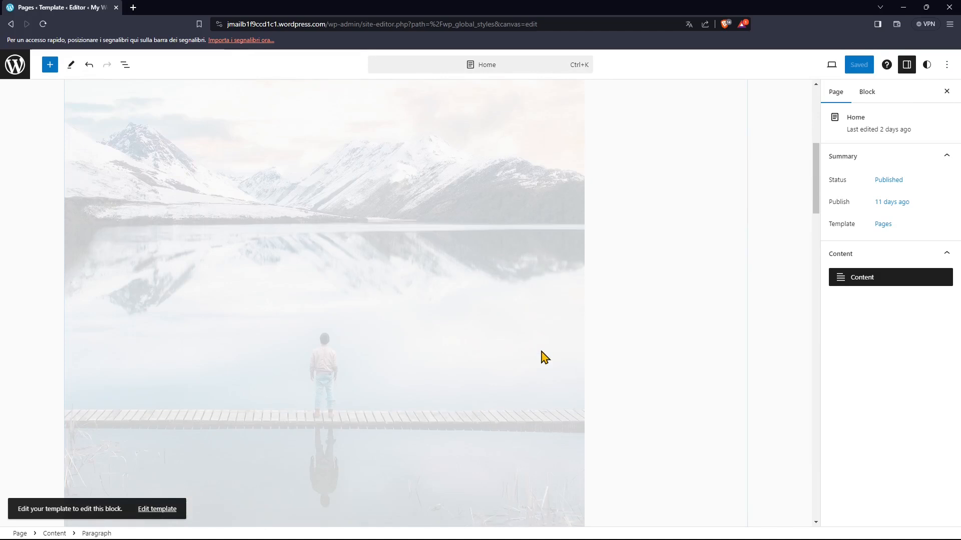
scroll(686, 328, up, 12)
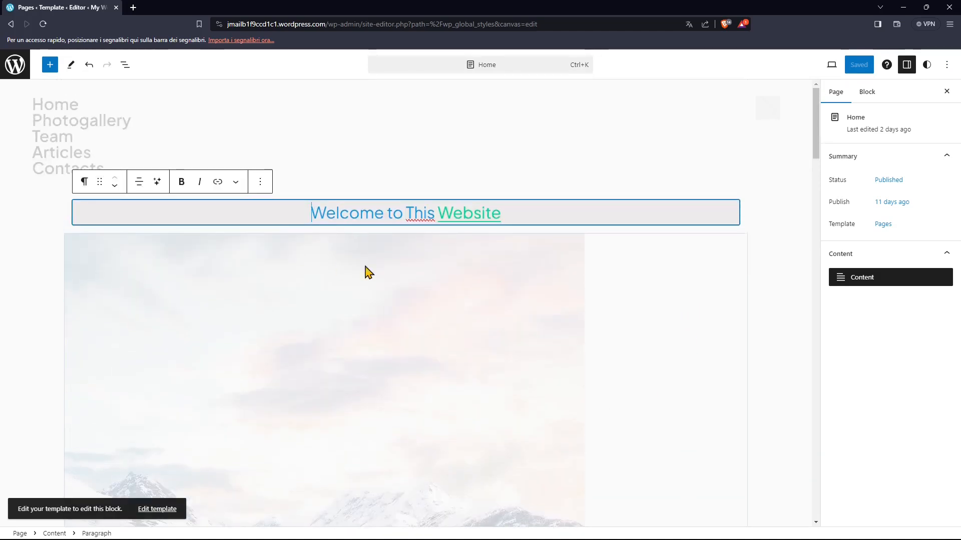
drag(289, 209, 543, 214)
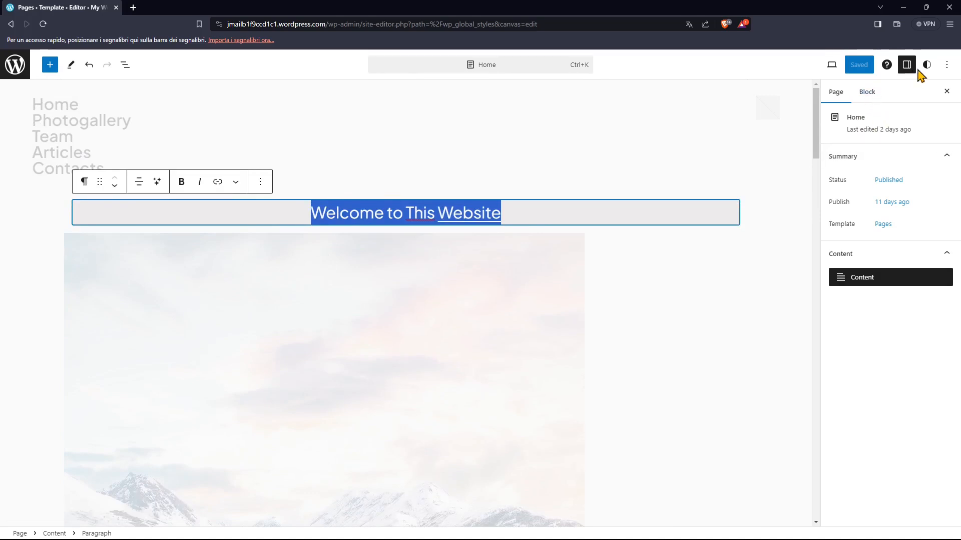
- Try Distraction free mode, look through the page in it, and switch the mode off again
click(947, 65)
click(863, 169)
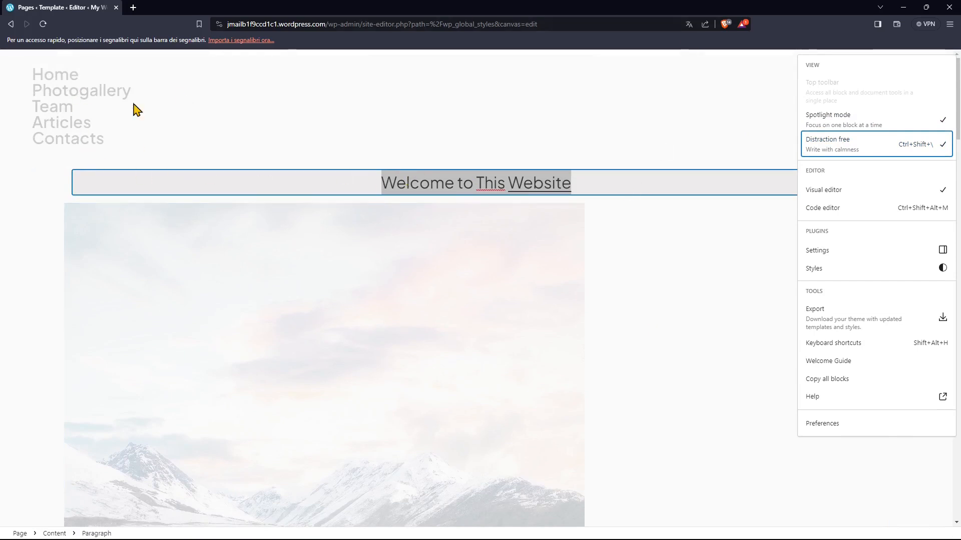
scroll(364, 345, down, 20)
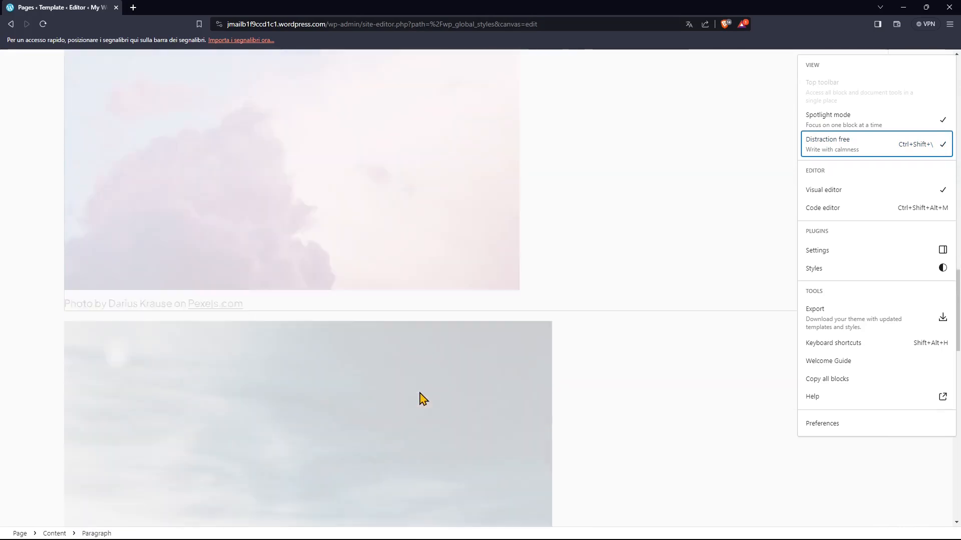
scroll(423, 399, down, 15)
scroll(316, 392, up, 6)
scroll(289, 356, up, 15)
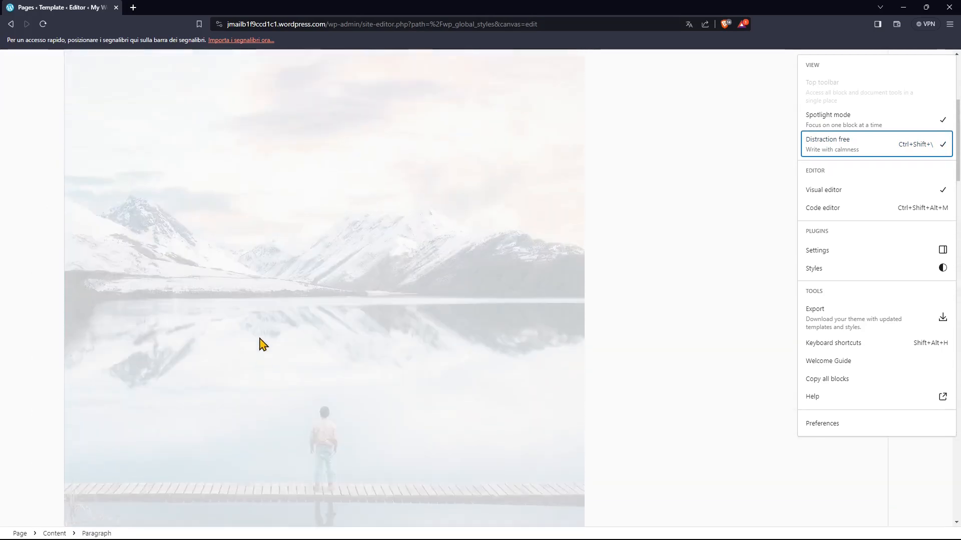
scroll(263, 343, up, 5)
click(916, 145)
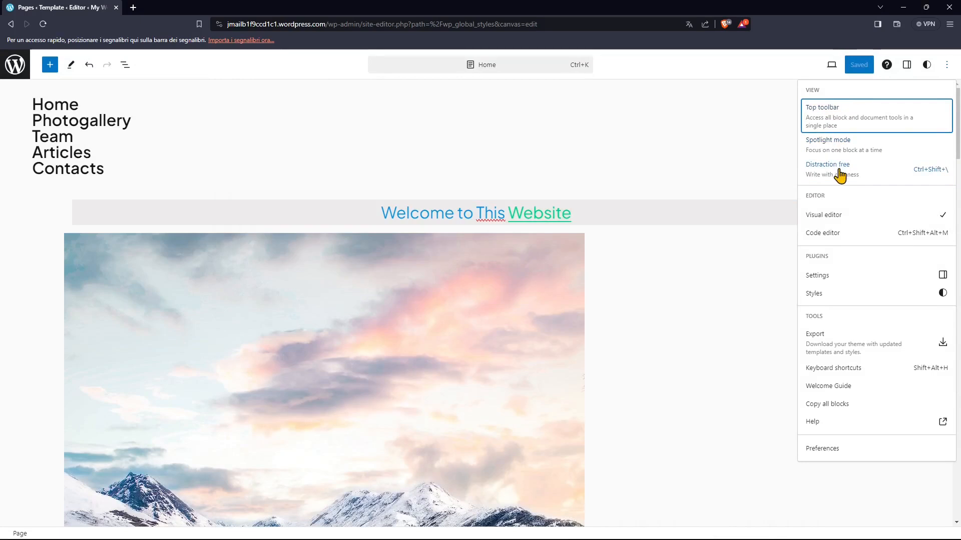
- Show the page in the Code editor and examine its block markup
double_click(810, 197)
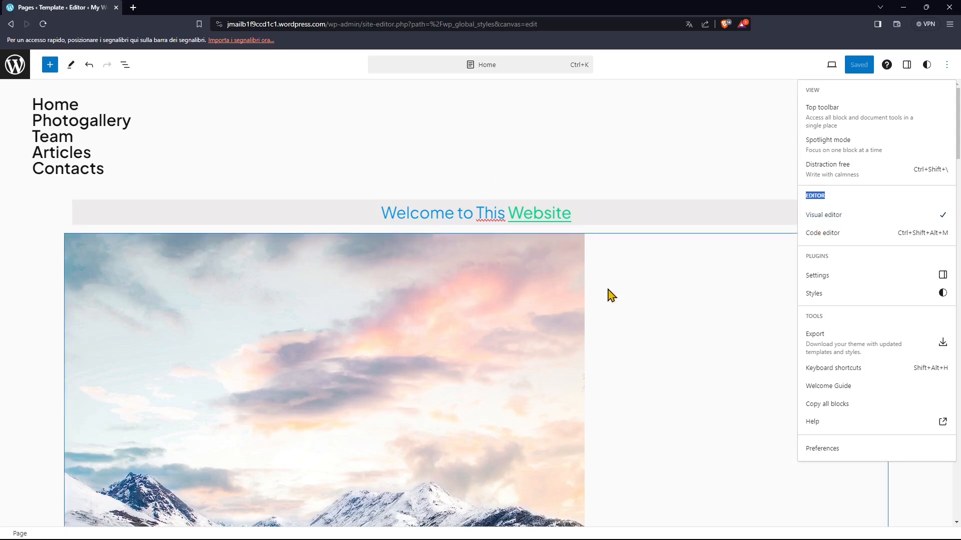
click(827, 236)
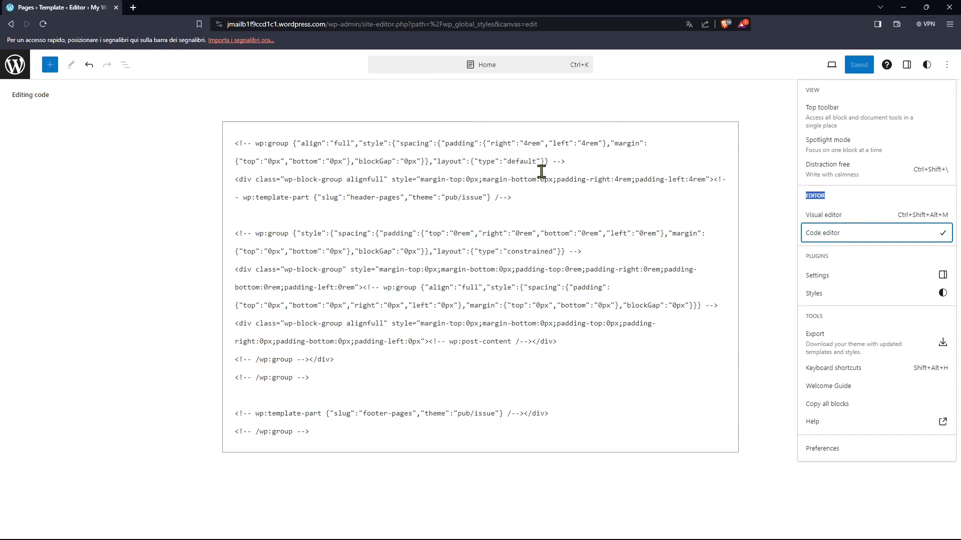
click(552, 119)
click(438, 311)
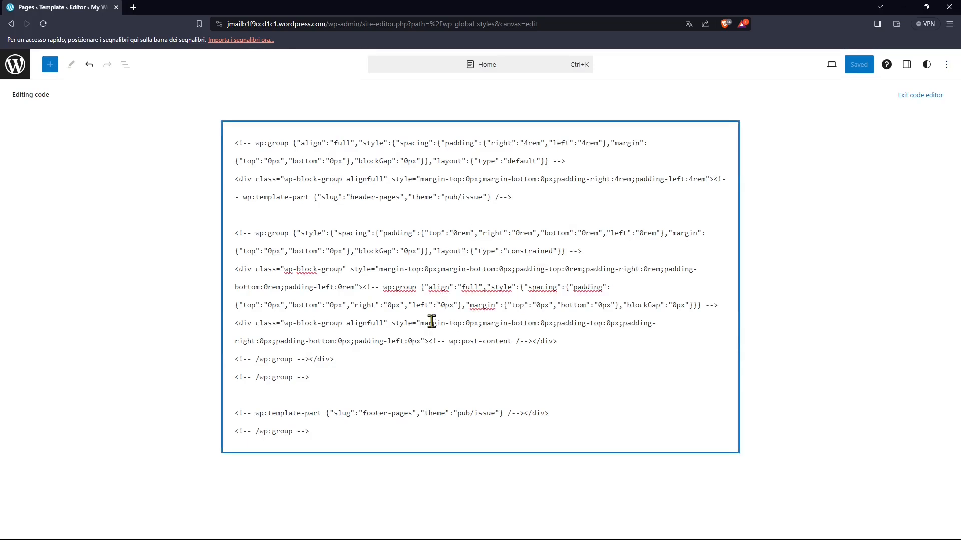
click(409, 440)
click(214, 116)
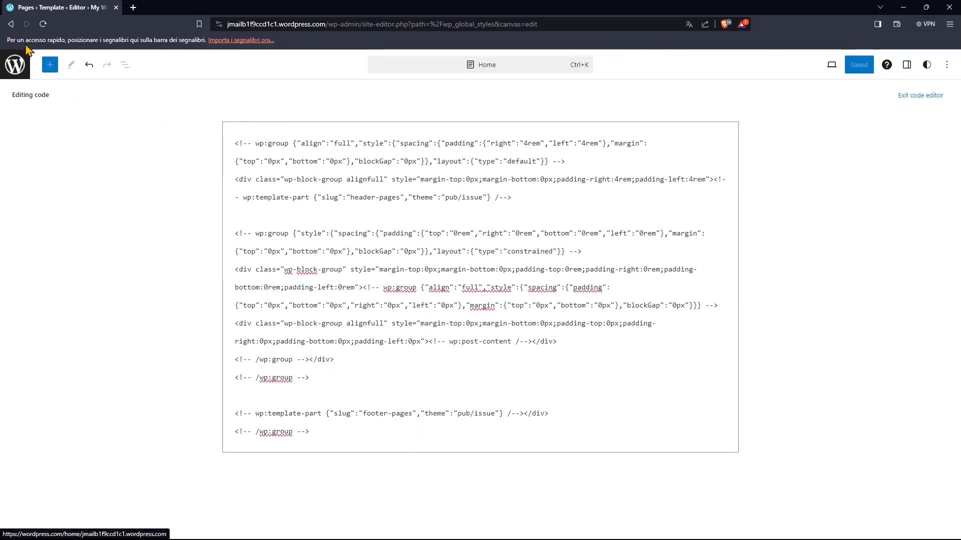
- Return to the Visual editor and compare it once more with the Code editor, ending in the visual view
click(947, 65)
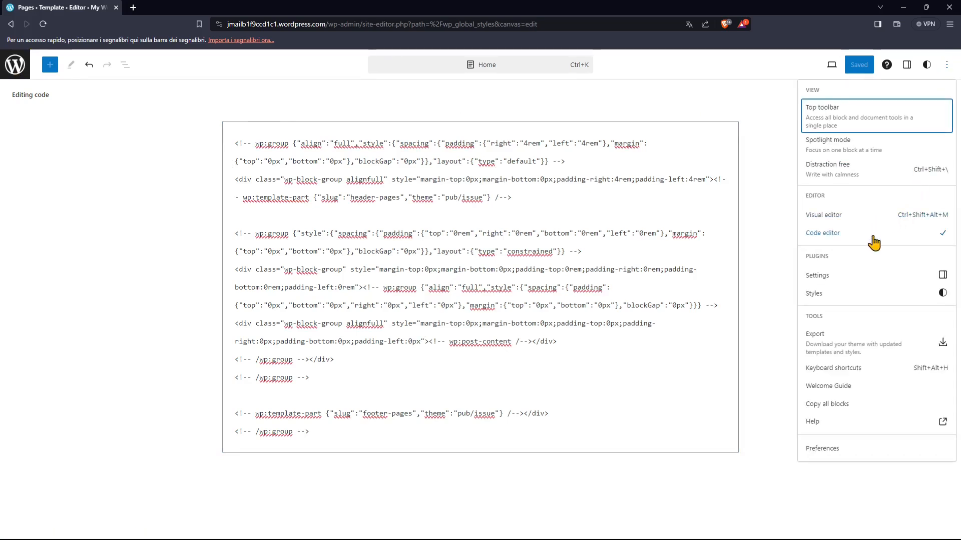
click(828, 218)
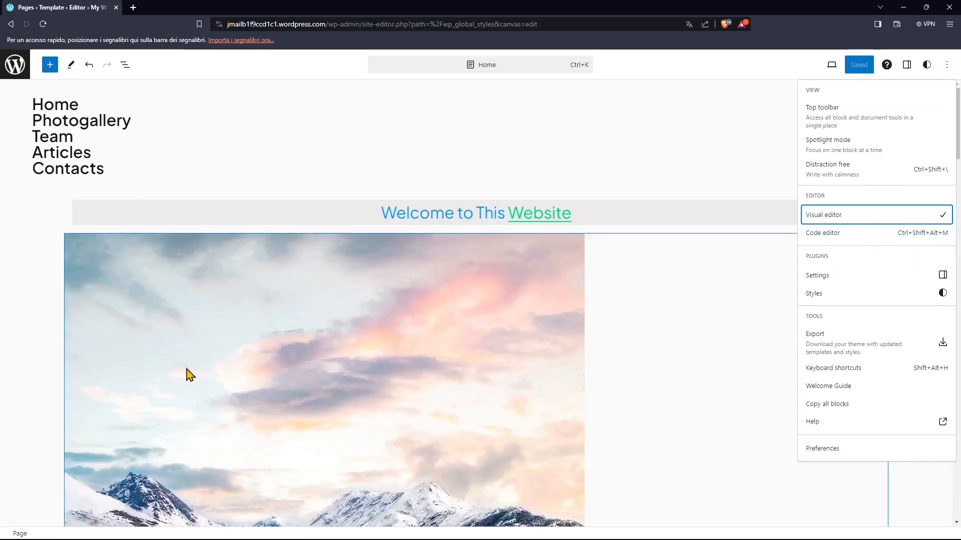
click(187, 374)
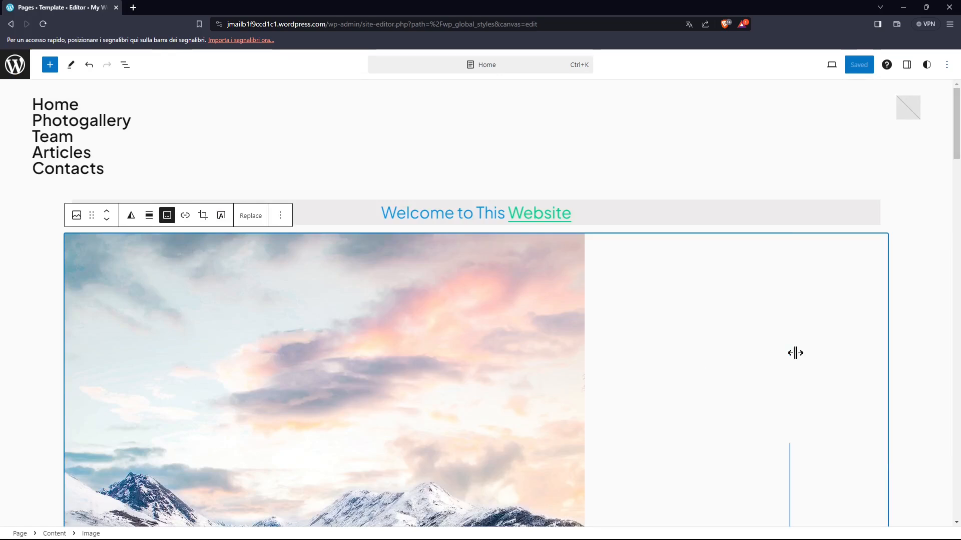
click(946, 65)
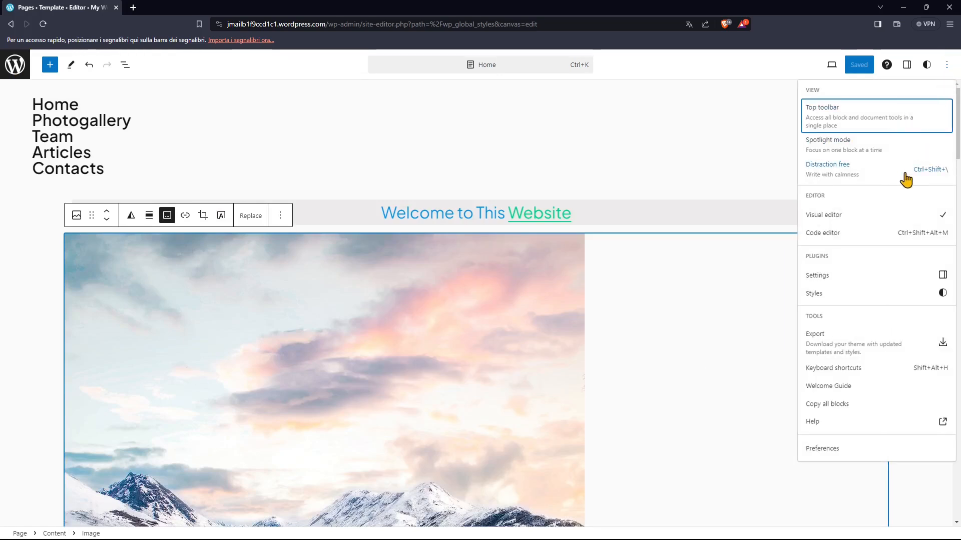
click(814, 234)
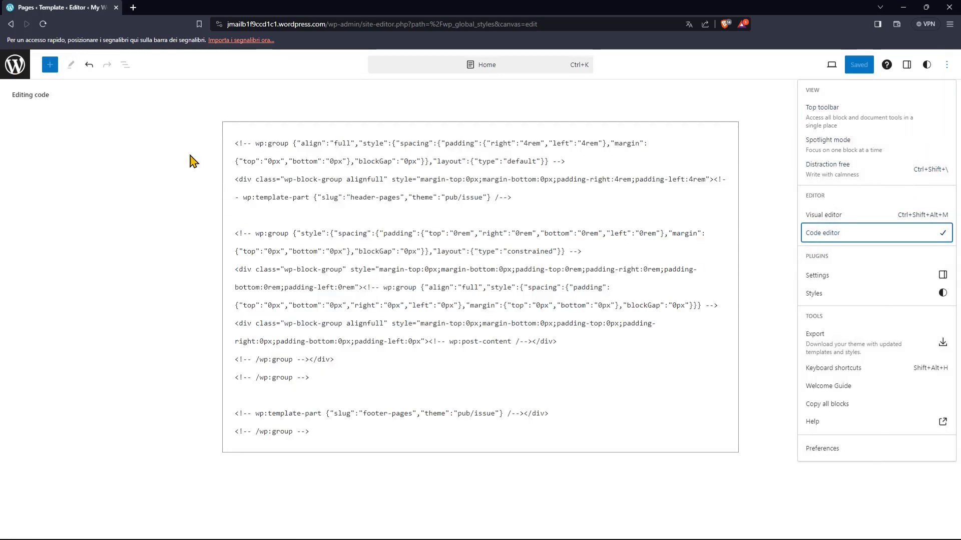
click(851, 215)
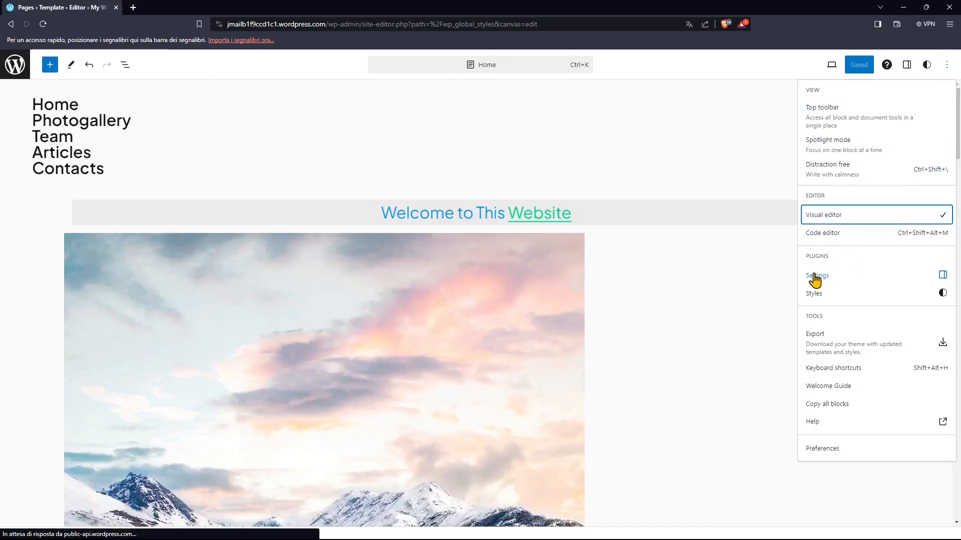
- Compare the Settings and Styles sidebars by alternating between them, ending with Styles shown
click(819, 276)
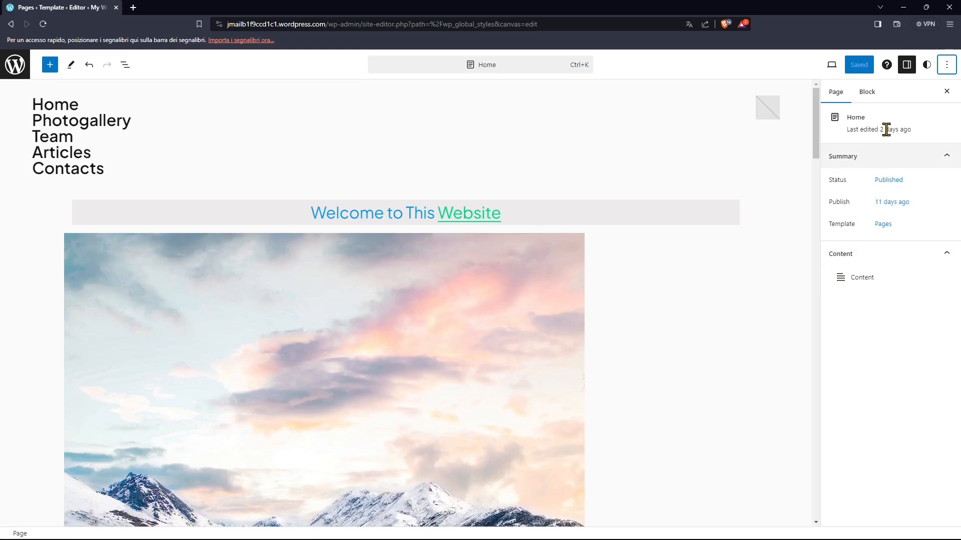
click(946, 65)
click(828, 296)
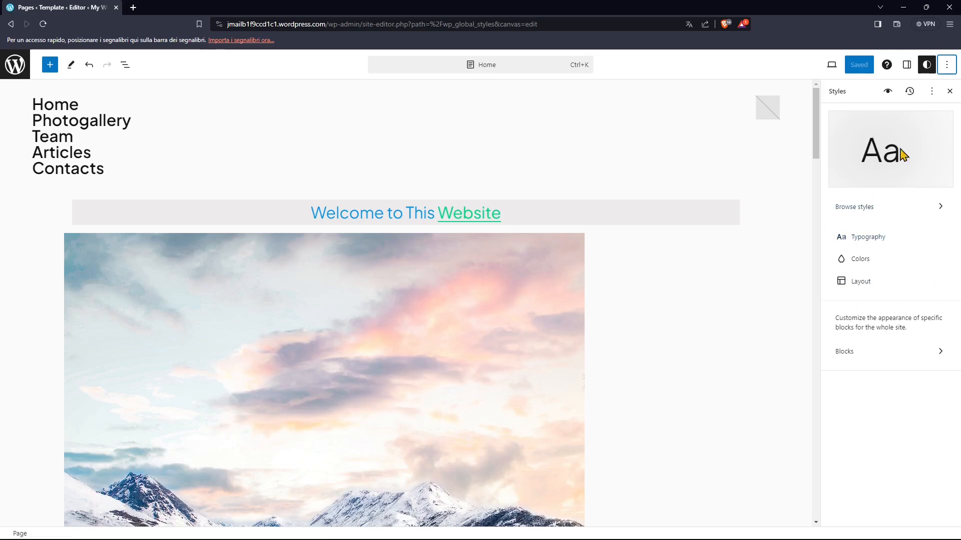
click(946, 66)
click(813, 277)
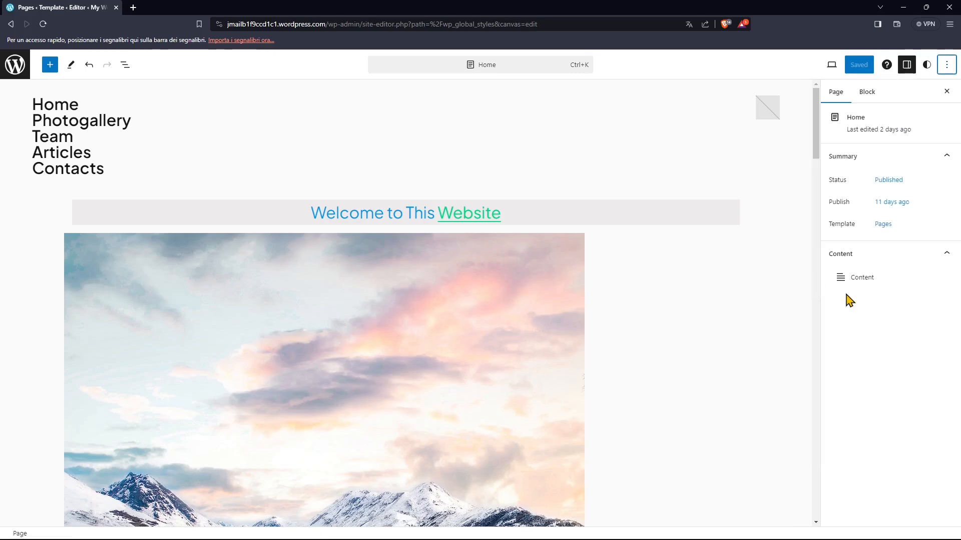
click(947, 70)
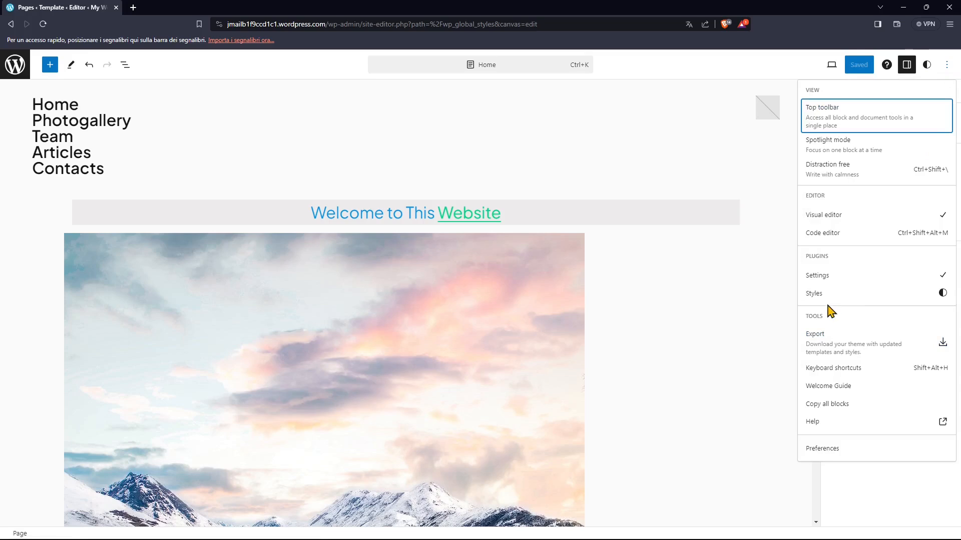
click(834, 292)
- Review the editor's list of keyboard shortcuts, from global shortcuts to text formatting, and close it
click(948, 69)
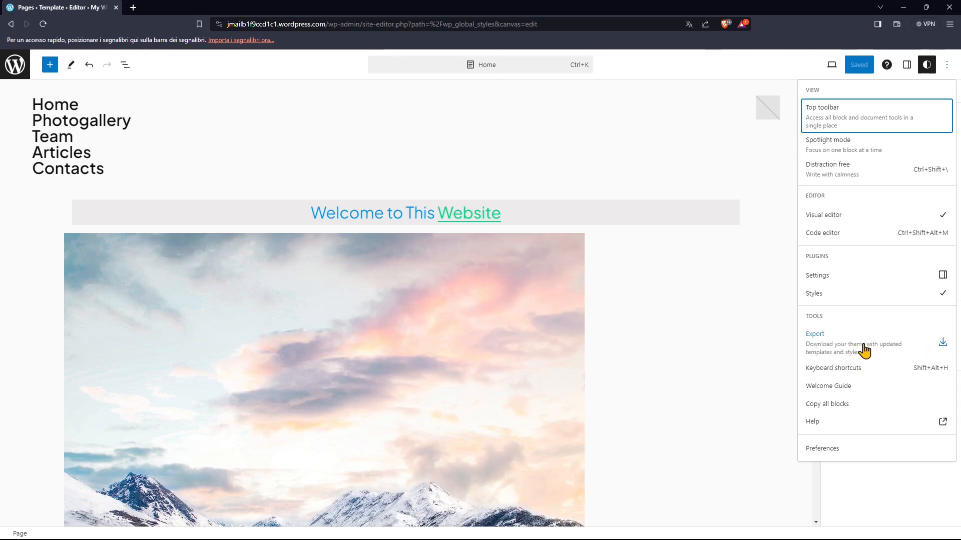
click(841, 370)
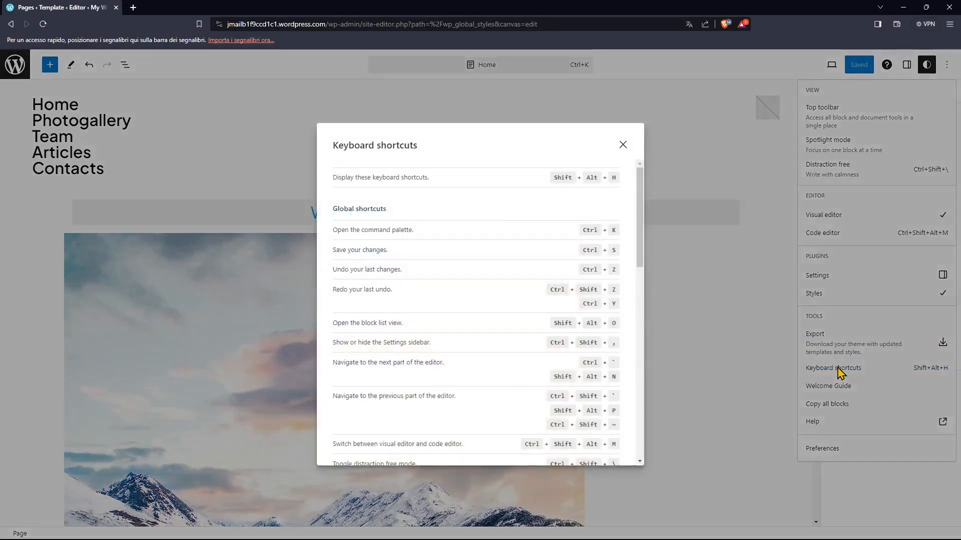
scroll(544, 304, down, 9)
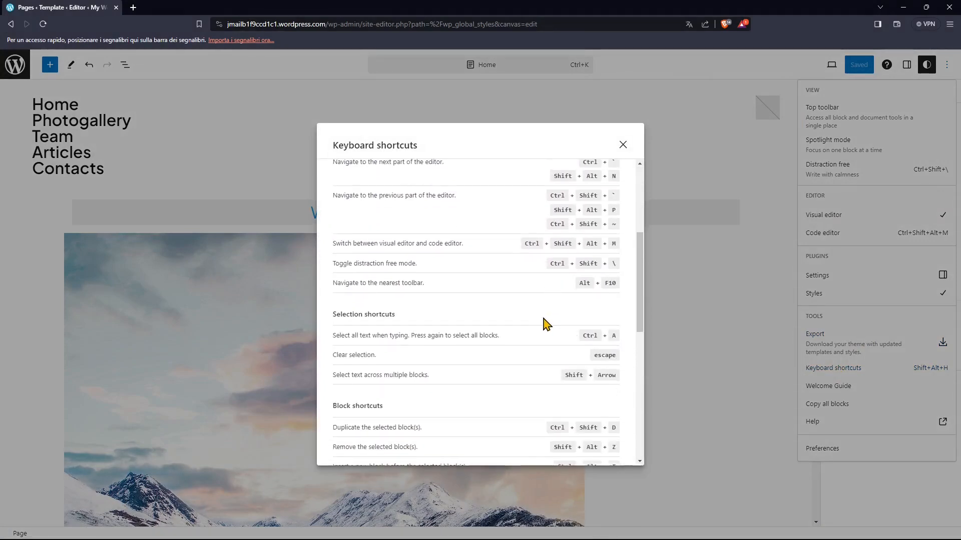
scroll(488, 358, down, 2)
scroll(500, 386, up, 12)
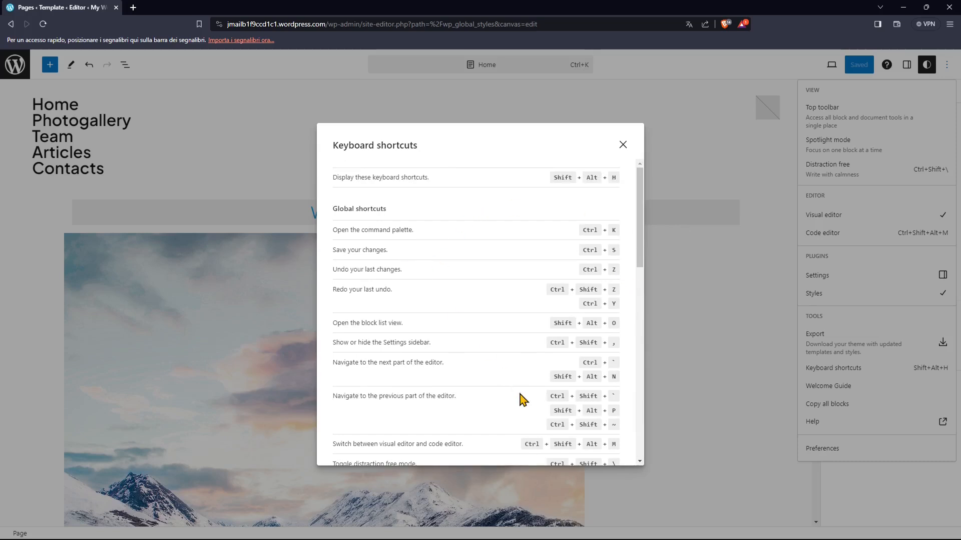
scroll(518, 393, down, 3)
scroll(400, 226, up, 3)
scroll(490, 200, down, 8)
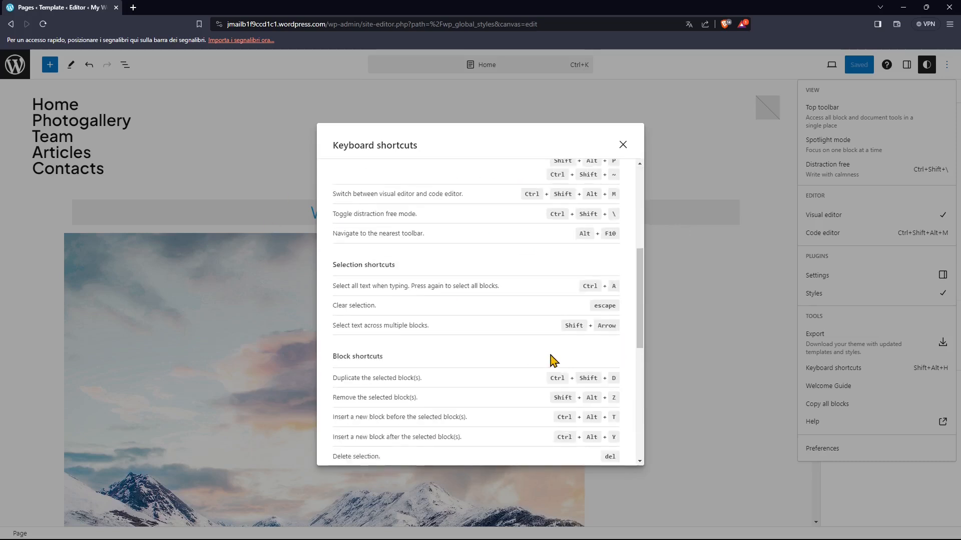
click(623, 145)
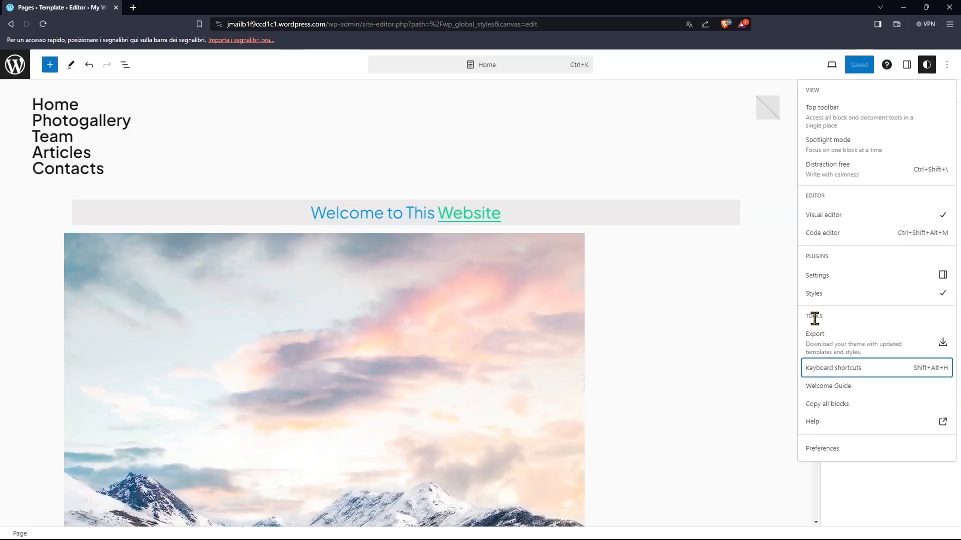
- Copy all blocks of the Home page and open the editor preferences
click(842, 410)
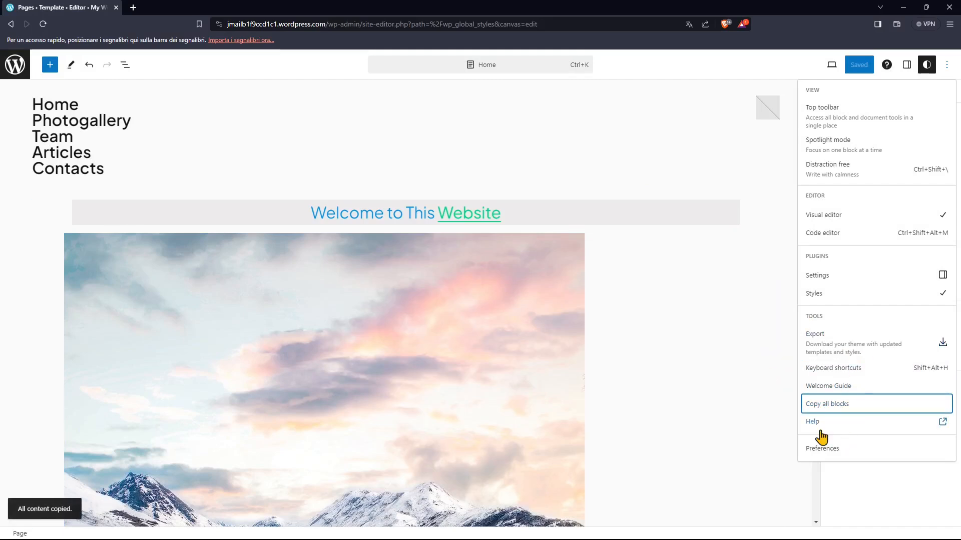
click(827, 457)
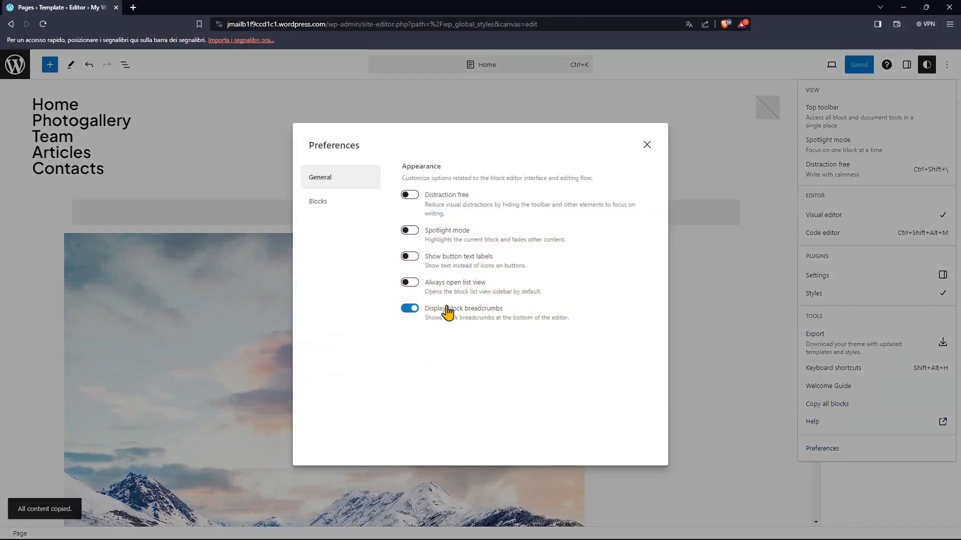
- Try the Distraction free and Spotlight mode preferences one after the other, leaving both switched off
click(409, 195)
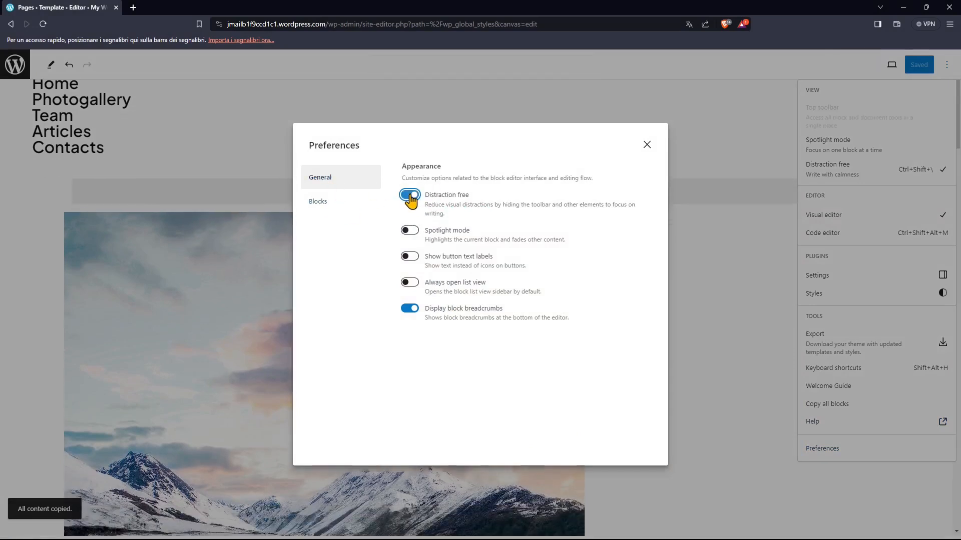
click(410, 195)
click(412, 231)
click(412, 231)
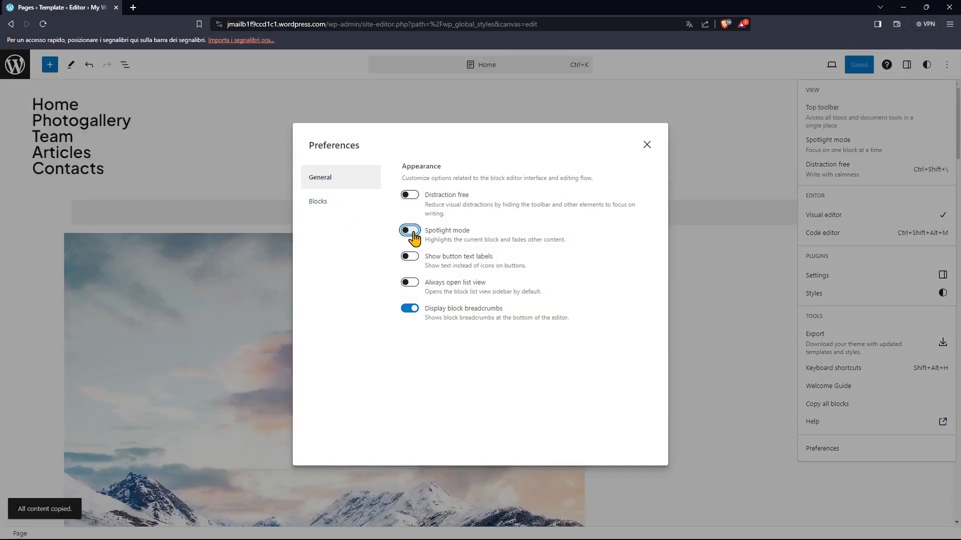
- Switch Show button text labels on and off to compare text labels with icons in the editor toolbar, leaving it off
click(410, 257)
click(410, 256)
click(410, 257)
click(410, 257)
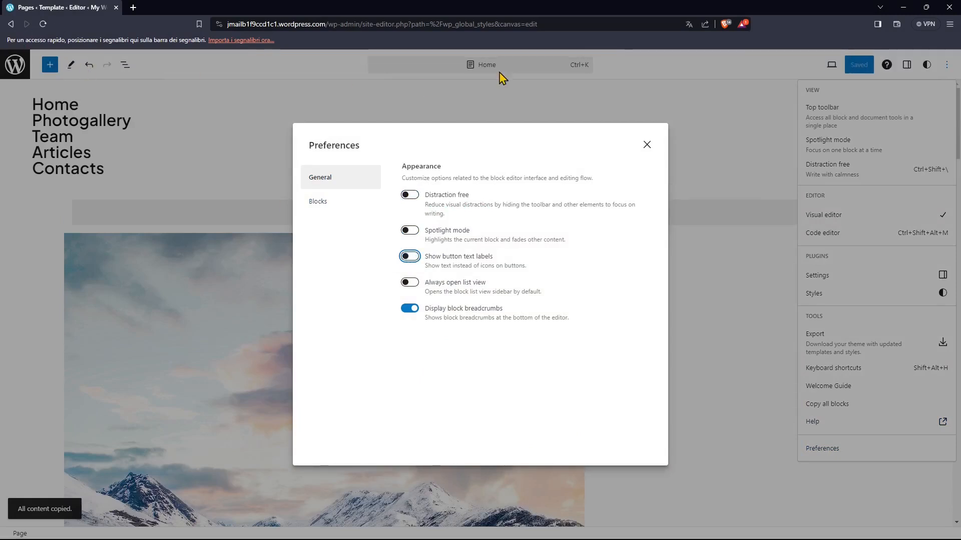
click(413, 258)
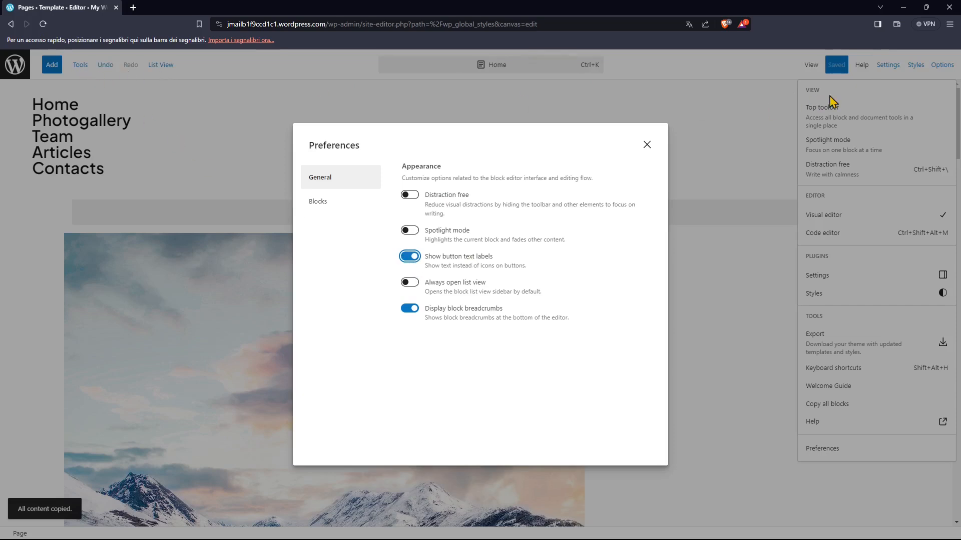
click(410, 260)
- Try the Always open list view preference, leave it switched off and close the preferences
click(410, 283)
drag(449, 291, 545, 300)
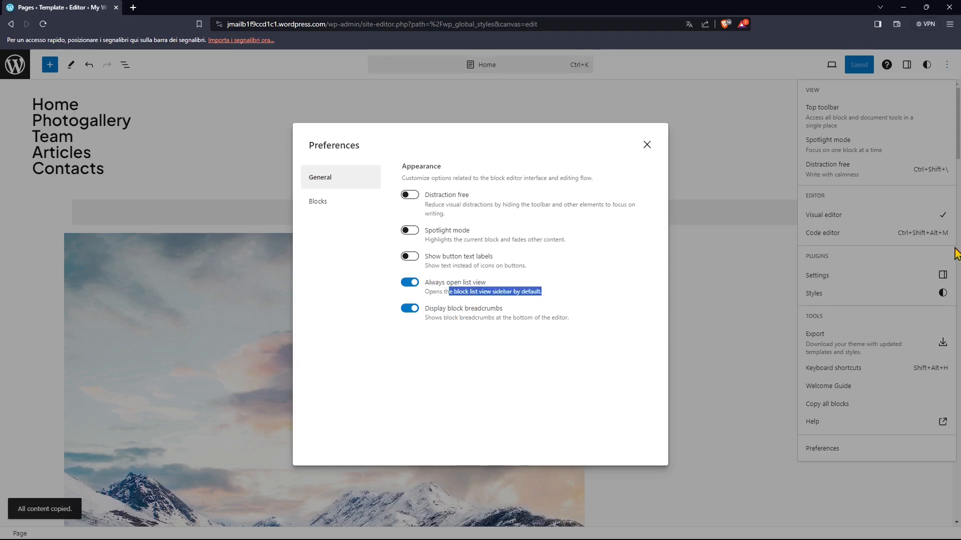
click(417, 281)
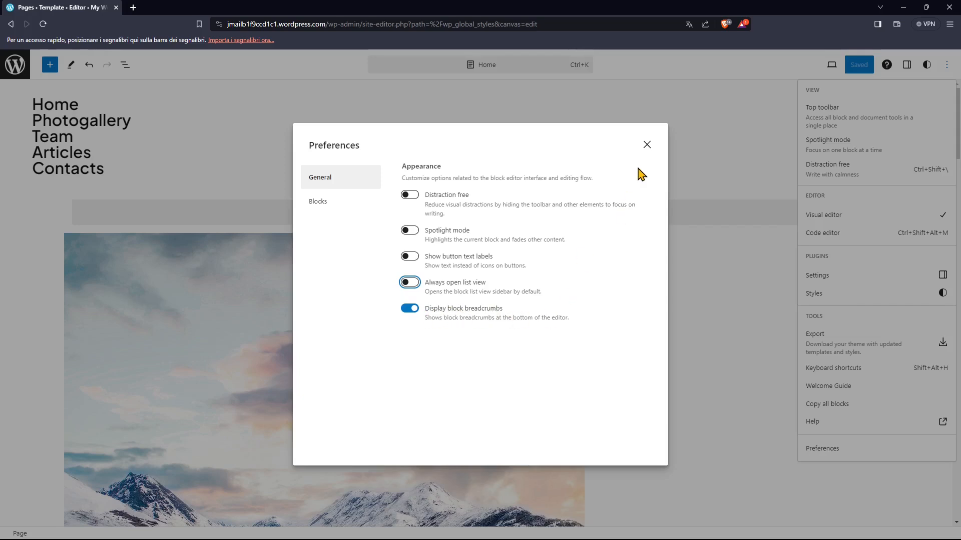
click(647, 145)
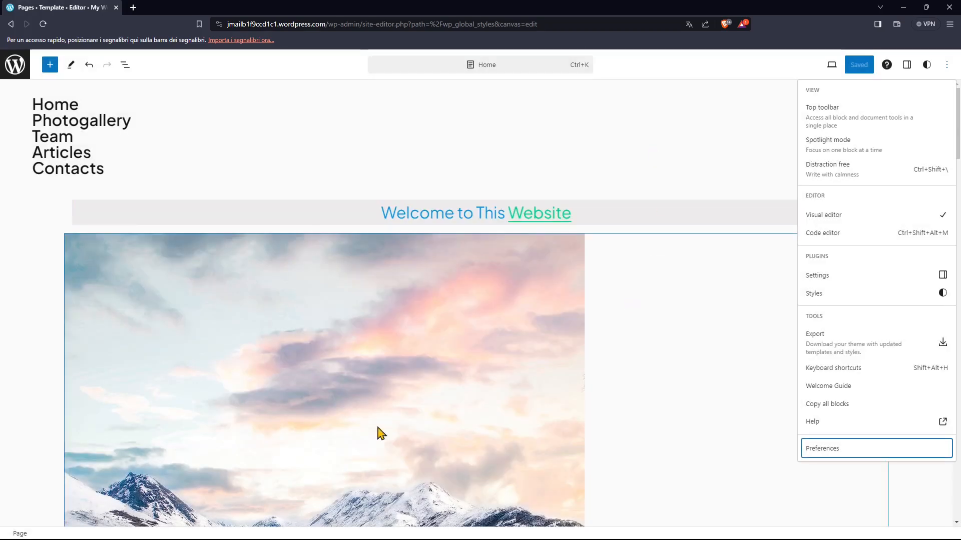
- Select the welcome paragraph and follow its block breadcrumbs up to Content and Page
click(170, 290)
click(371, 215)
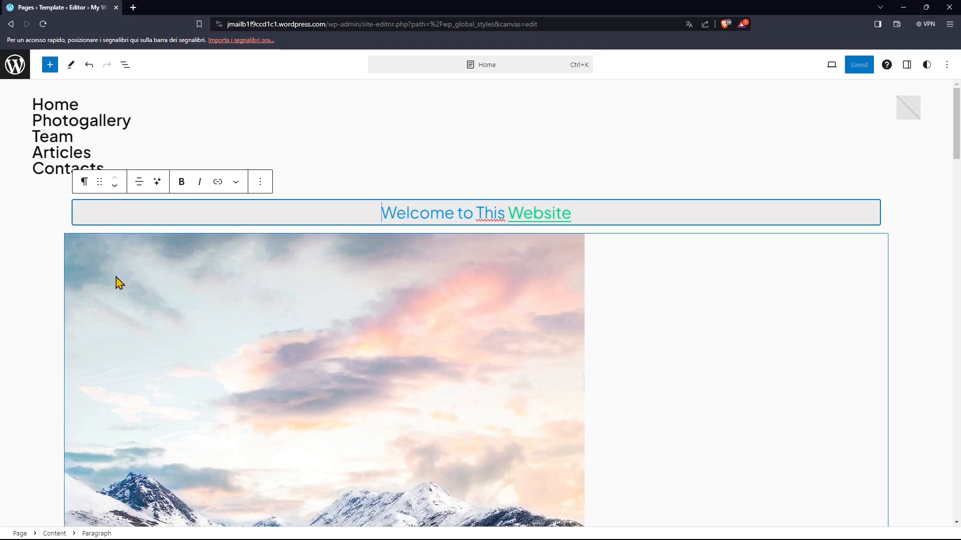
click(54, 534)
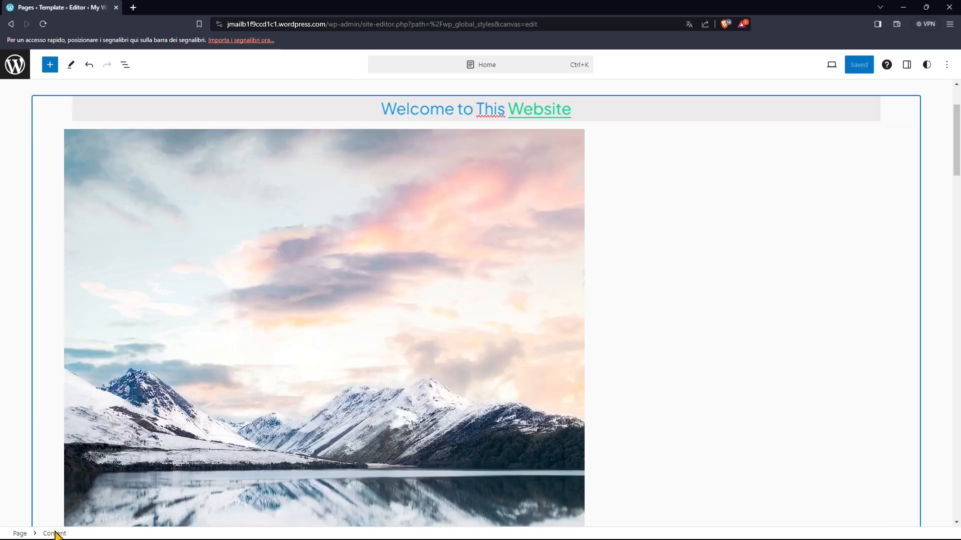
click(22, 533)
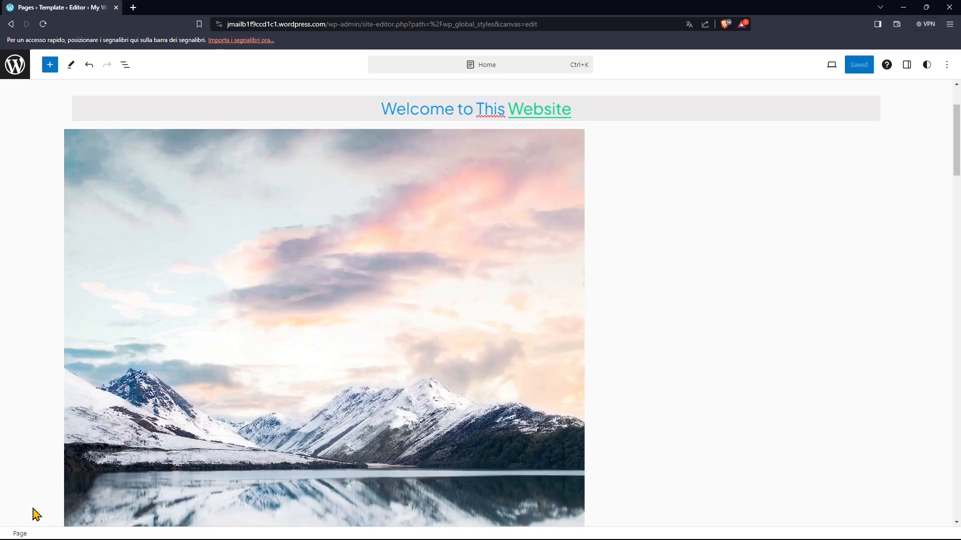
- Leave the editor for the site's Design overview and reopen the Home page for editing
click(19, 70)
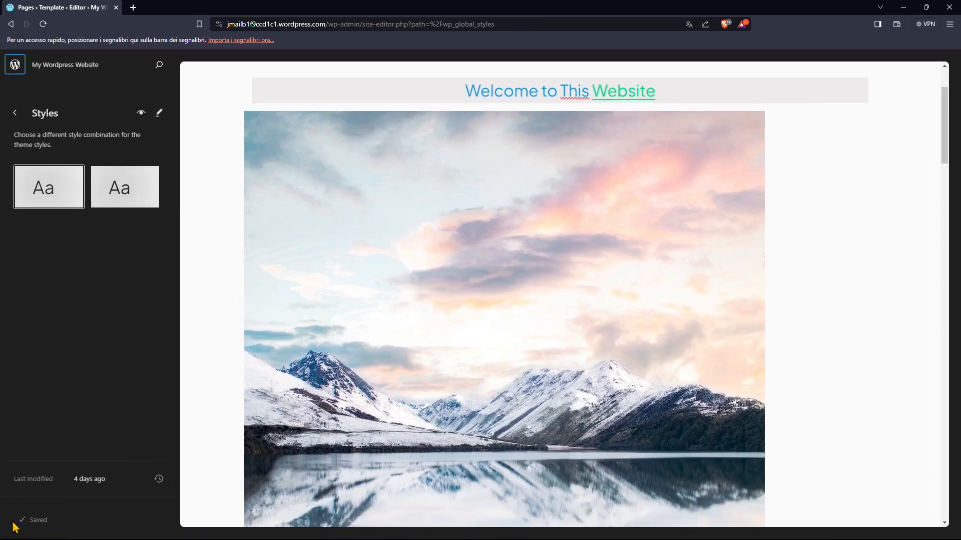
click(15, 113)
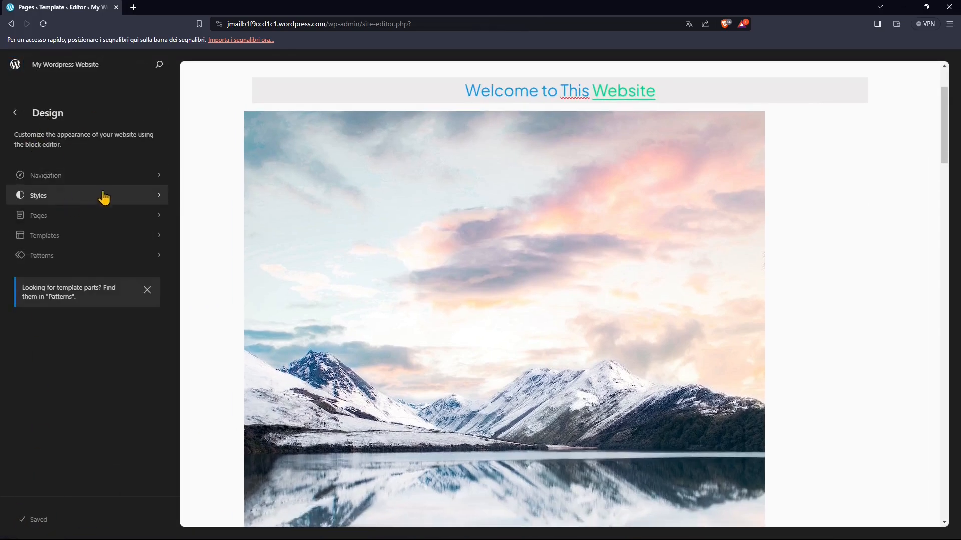
click(613, 219)
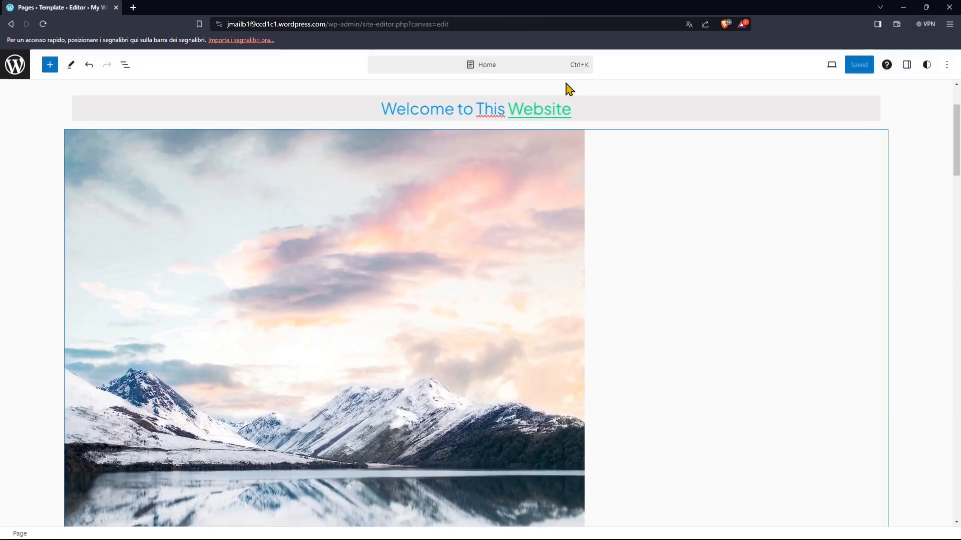
- Recheck the general preferences, including Display block breadcrumbs, and close them without changes
click(946, 64)
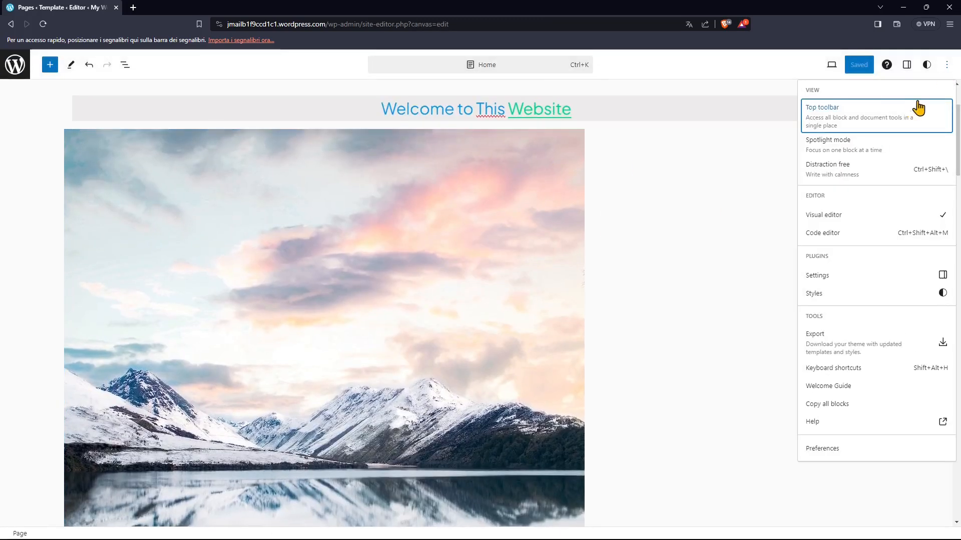
click(808, 451)
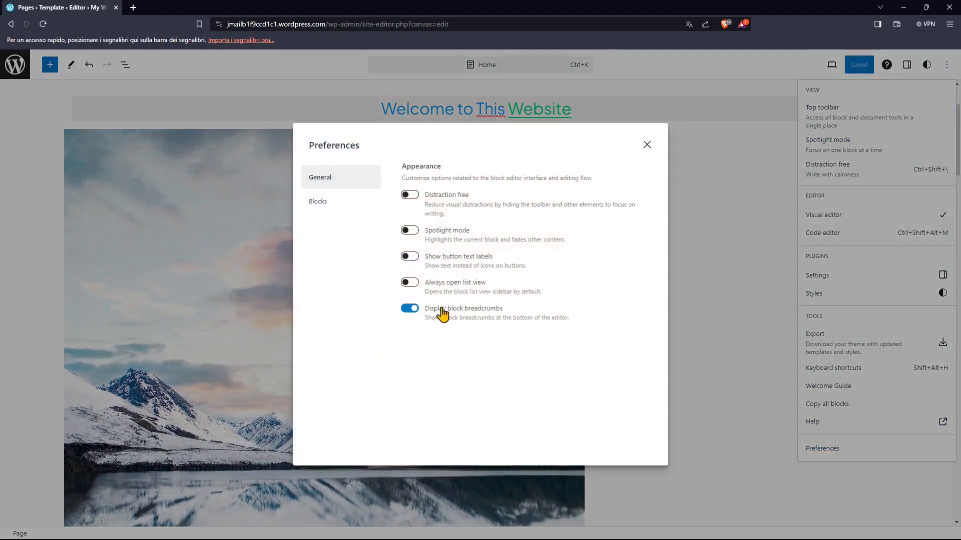
click(647, 146)
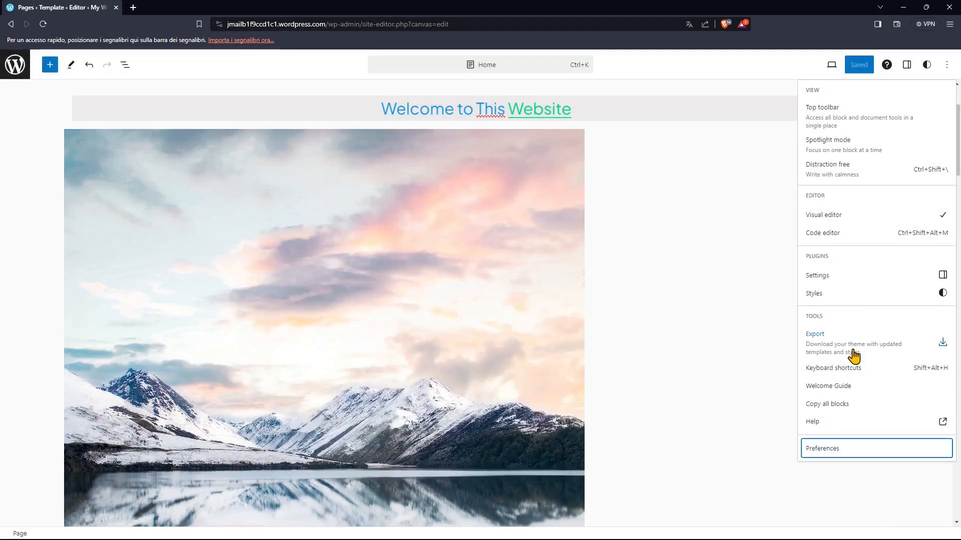
- Export the theme with its templates and styles, and extract the downloaded site-export archive
click(816, 345)
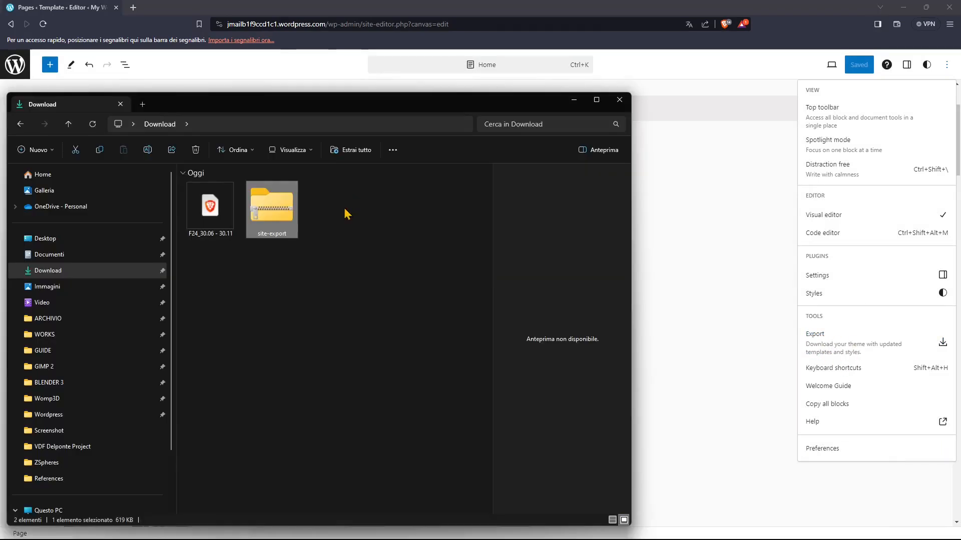
right_click(273, 214)
click(286, 321)
click(567, 372)
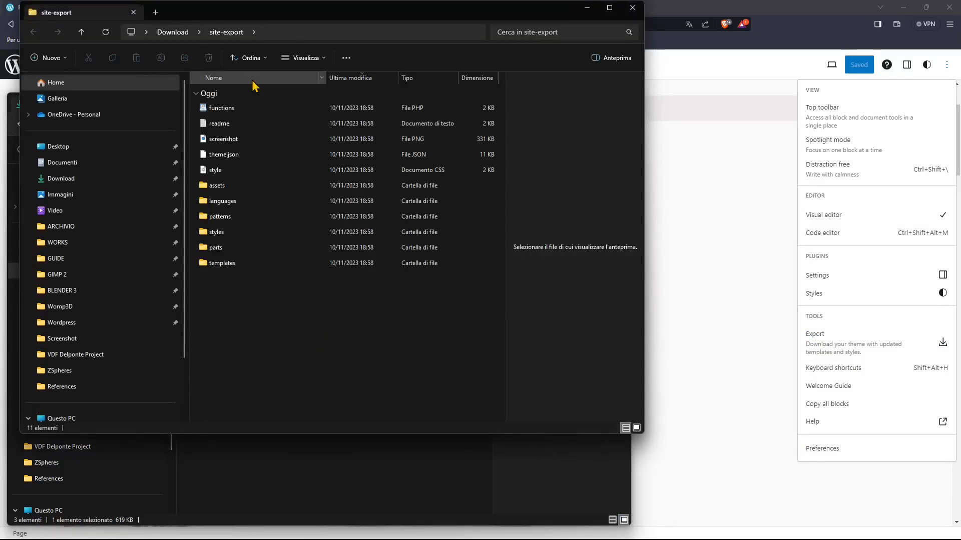
- Arrange the site-export folder window and preview the style CSS file and the screenshot image
drag(275, 15, 265, 89)
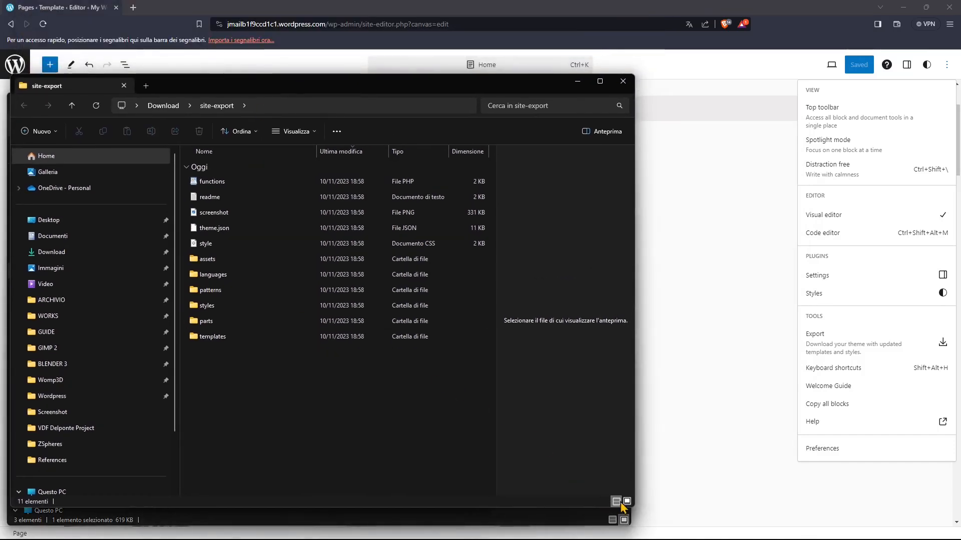
drag(635, 497, 544, 470)
click(619, 101)
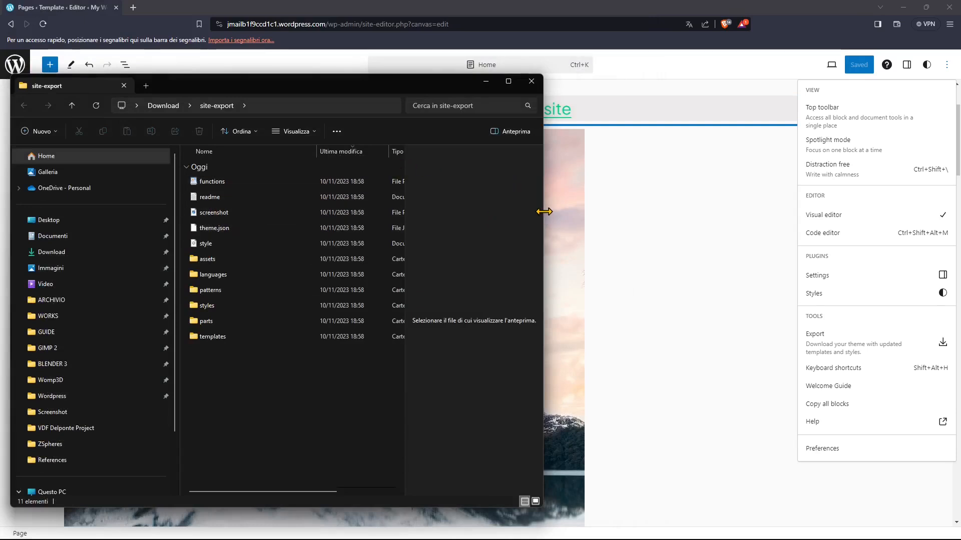
drag(543, 214, 699, 231)
click(411, 243)
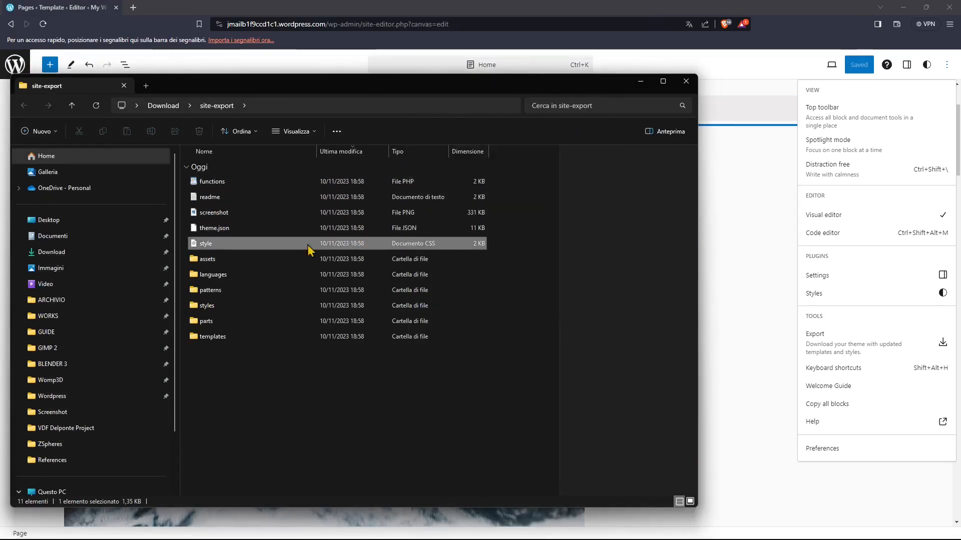
scroll(596, 289, down, 6)
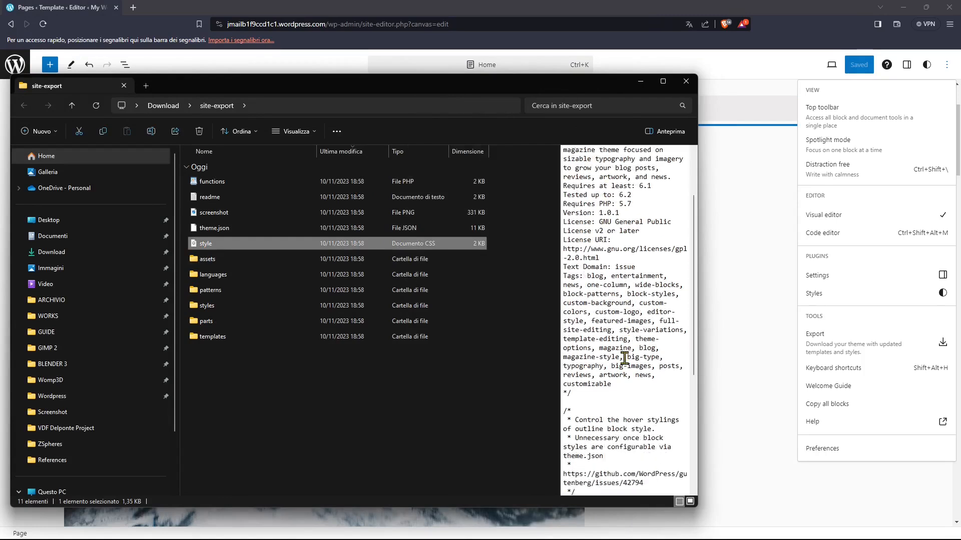
scroll(610, 394, up, 2)
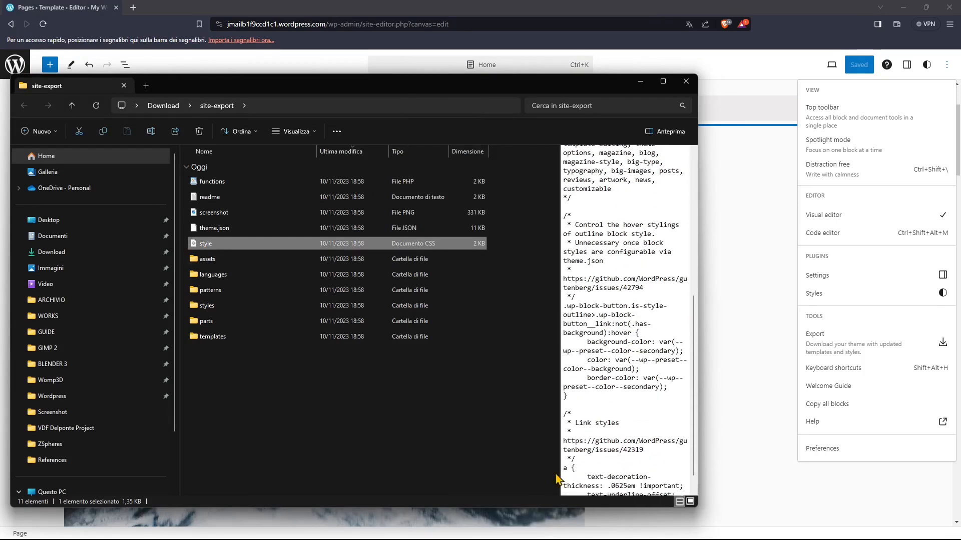
click(229, 216)
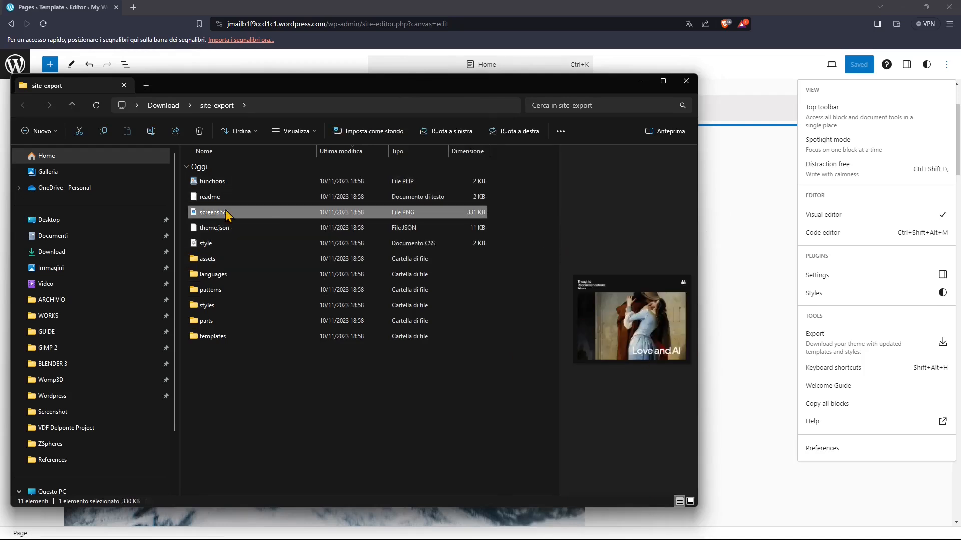
- Look through the assets, languages, patterns and styles folders of the exported theme
double_click(219, 259)
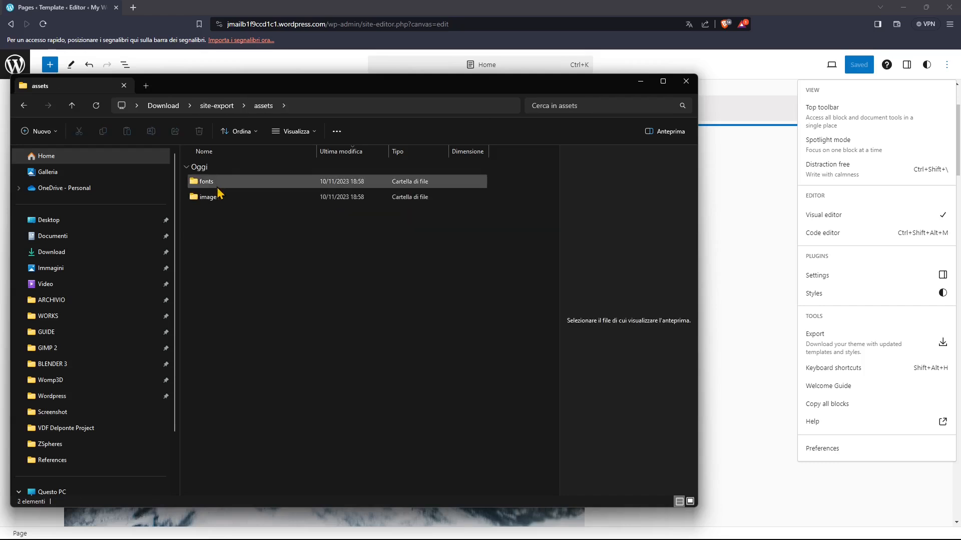
key(alt+Left)
double_click(225, 278)
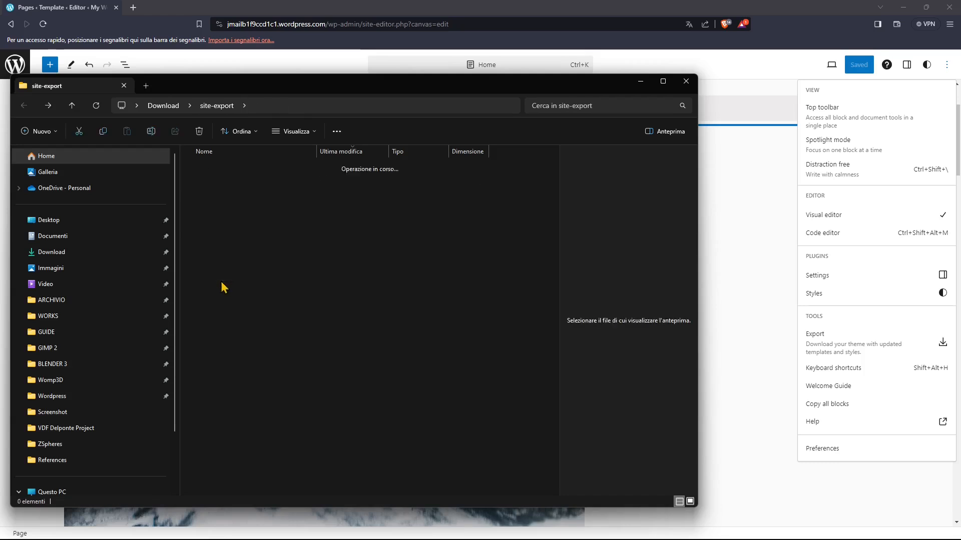
key(alt+Left)
double_click(230, 291)
click(245, 259)
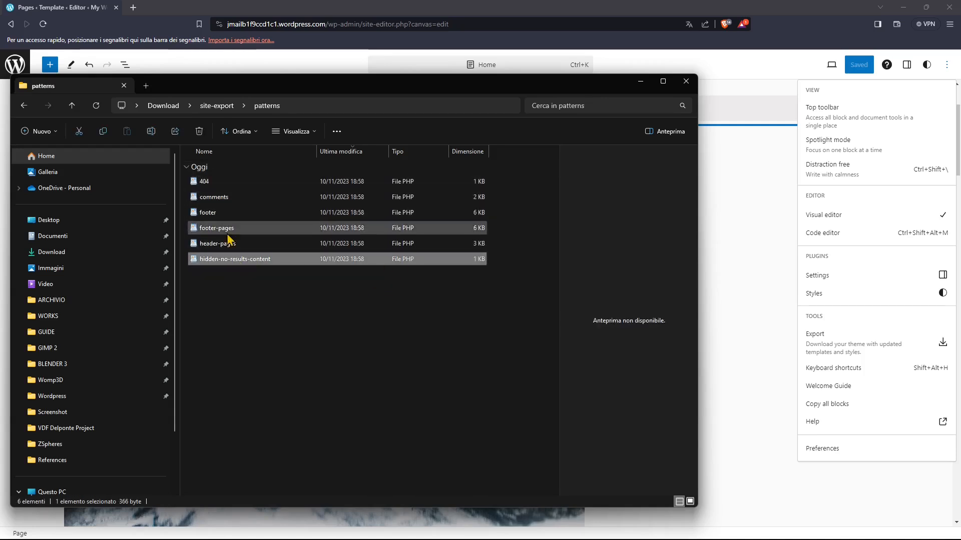
key(alt+Left)
double_click(236, 303)
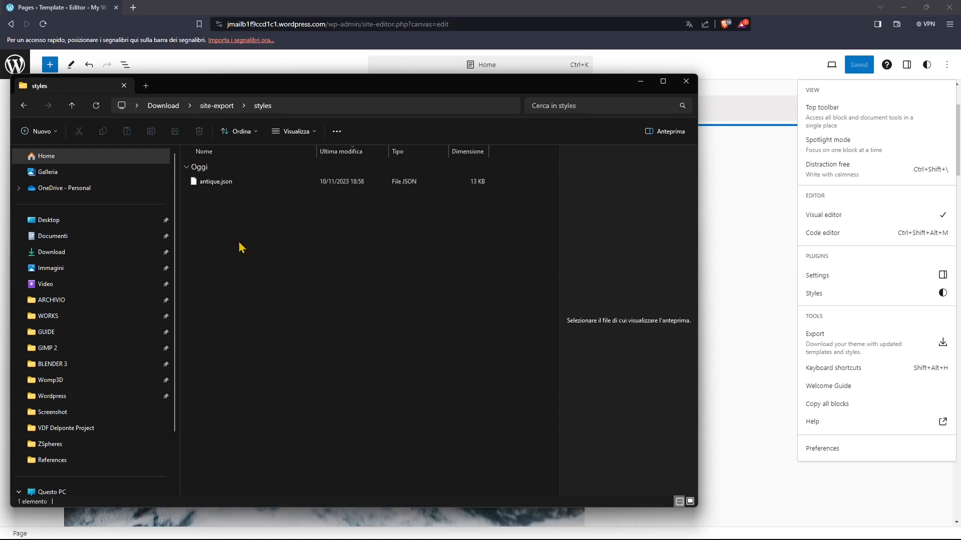
key(alt+Left)
- Open the exported theme's parts folder and preview its footer and header HTML files
double_click(226, 325)
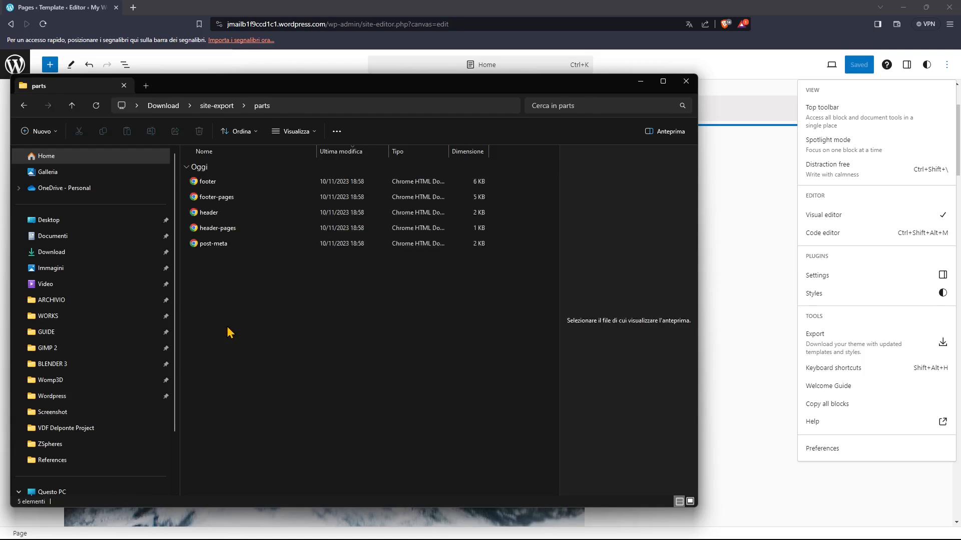
click(204, 188)
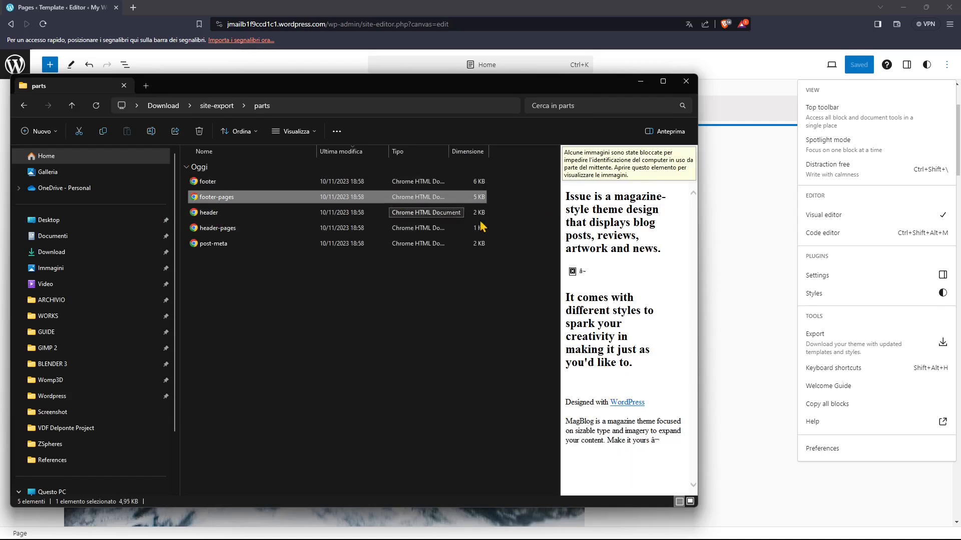
click(433, 212)
click(369, 228)
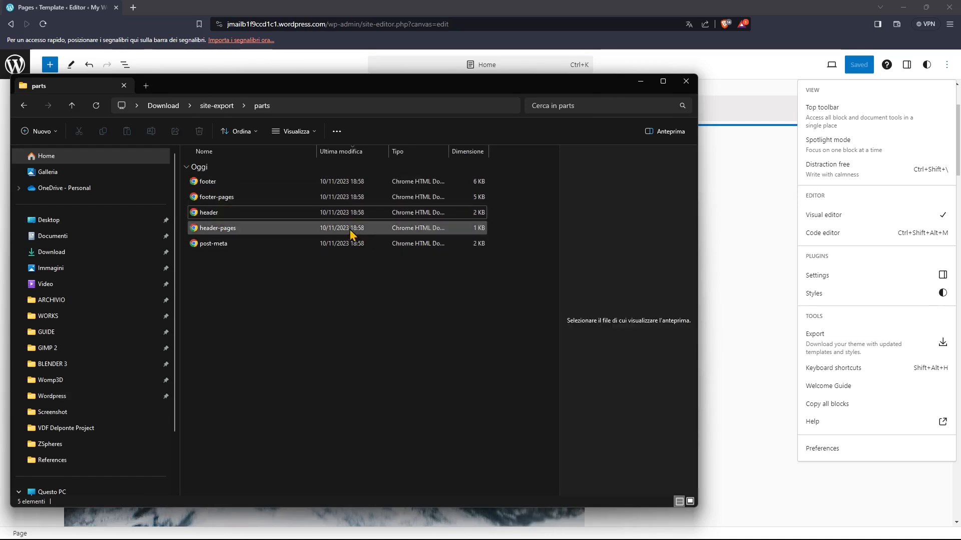
click(370, 243)
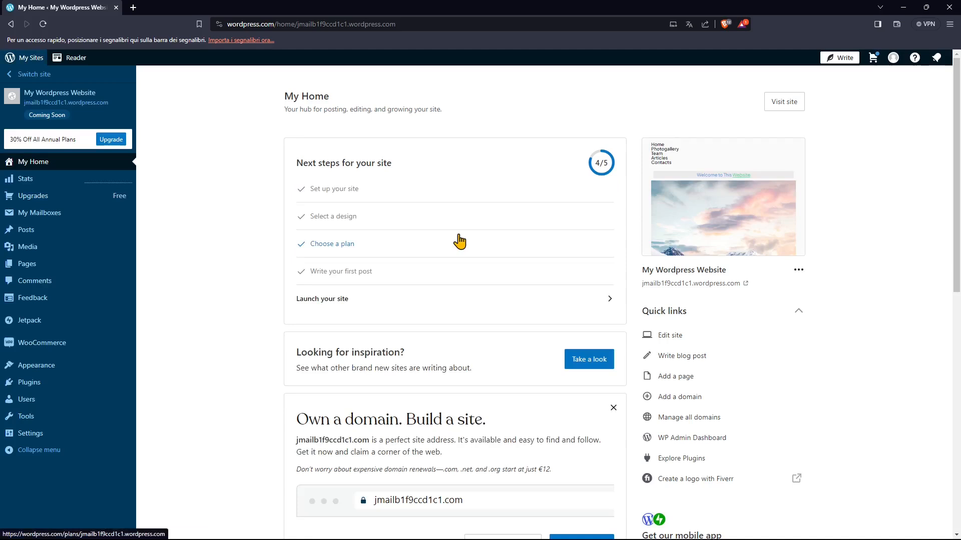
- Open the site editor's design view, start editing the Home page and dismiss the page-editing introduction
mouse_move(107, 381)
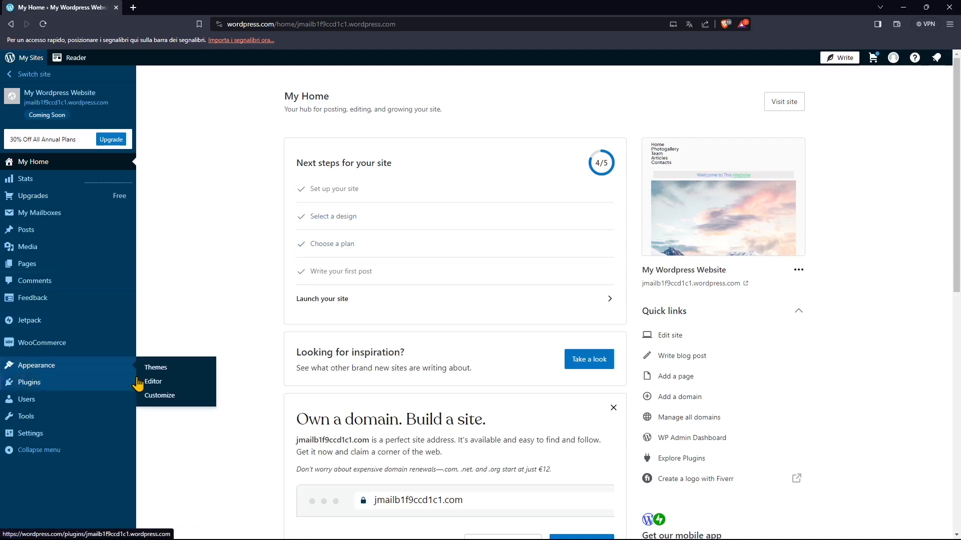
click(172, 387)
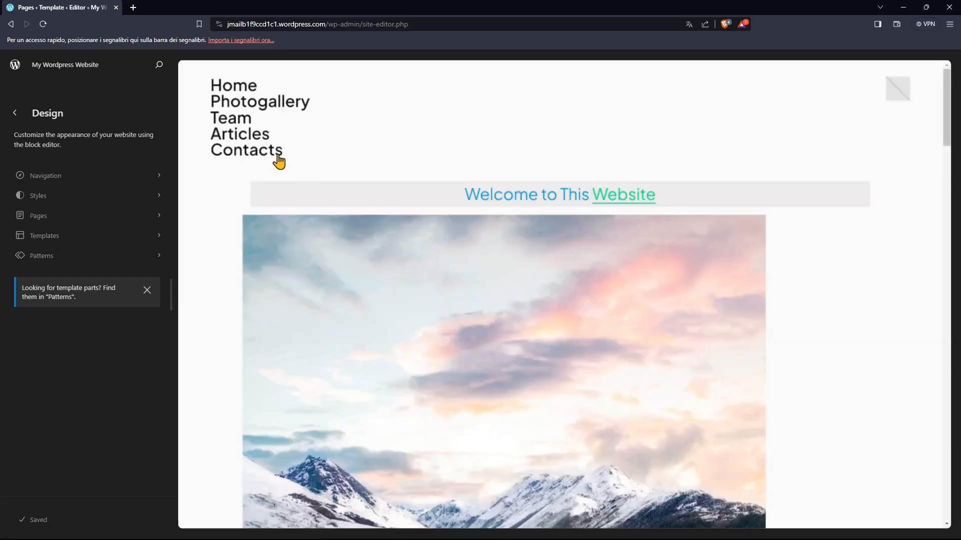
scroll(379, 296, down, 1)
scroll(380, 310, up, 1)
click(242, 140)
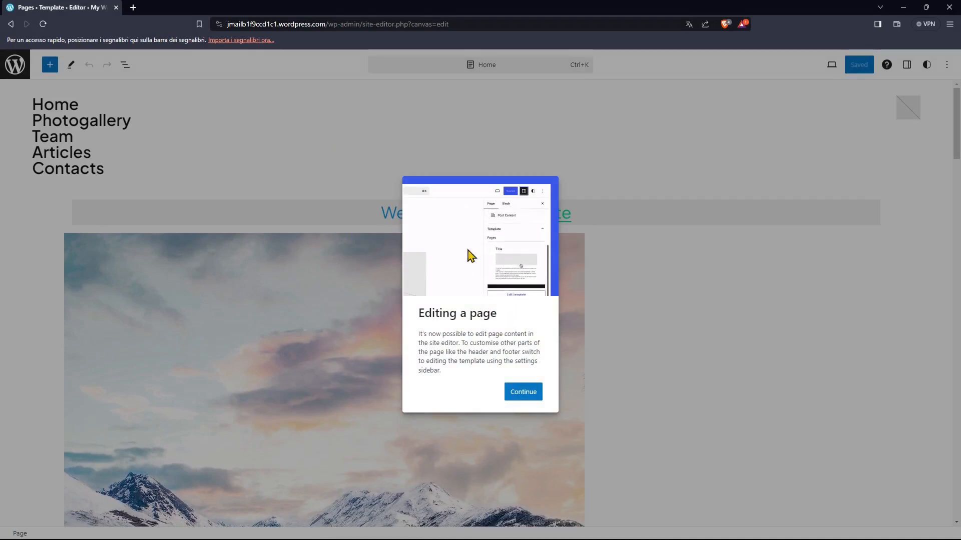
click(523, 392)
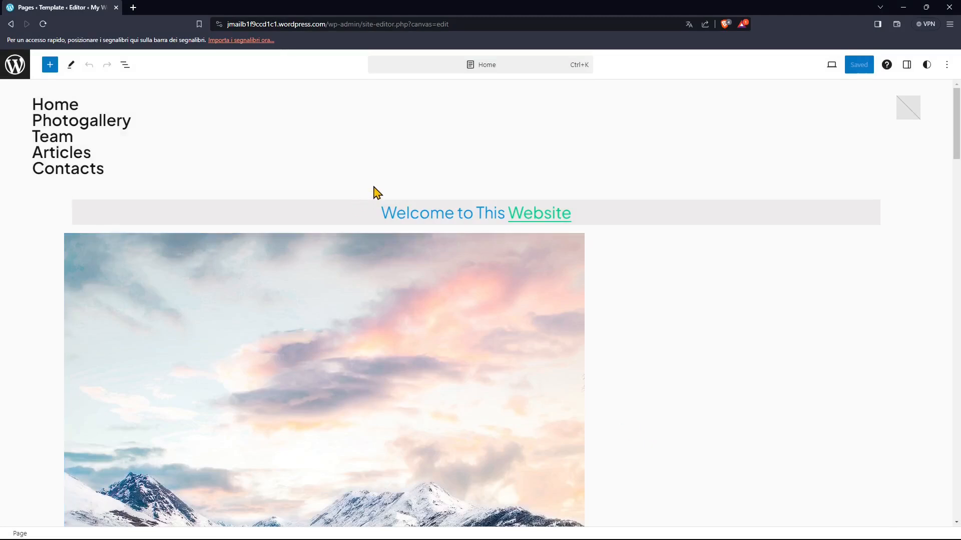
- Try to select the header area above the welcome heading, and switch from page editing to editing the Pages template
click(358, 221)
click(384, 166)
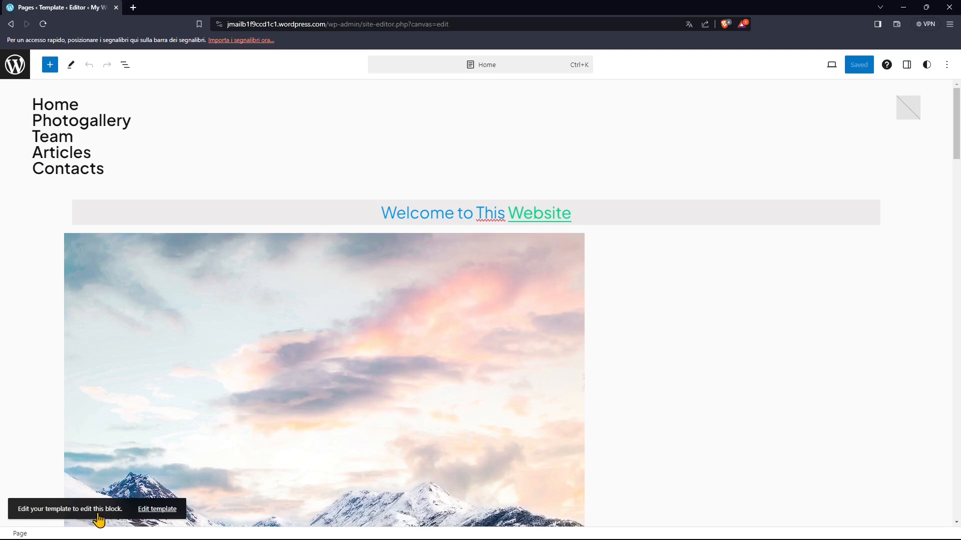
click(311, 149)
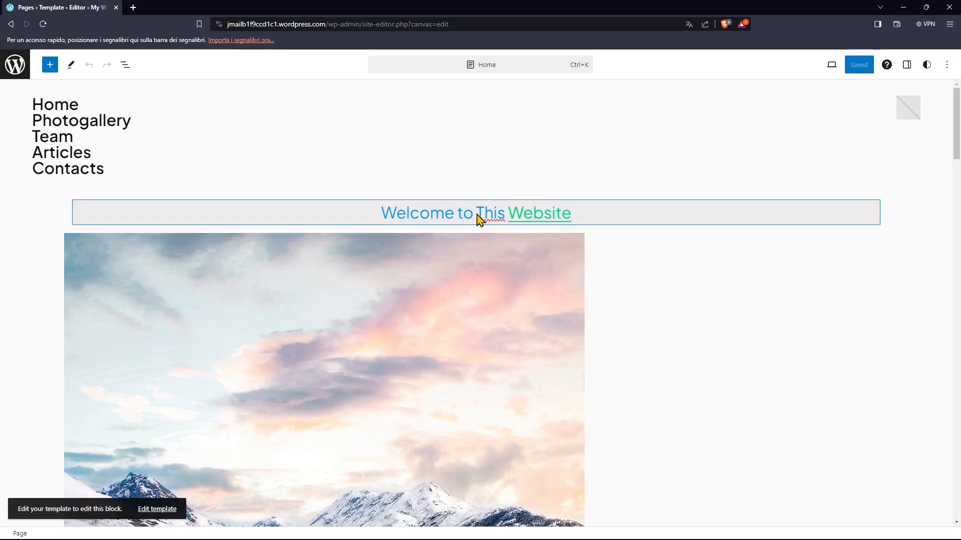
click(150, 509)
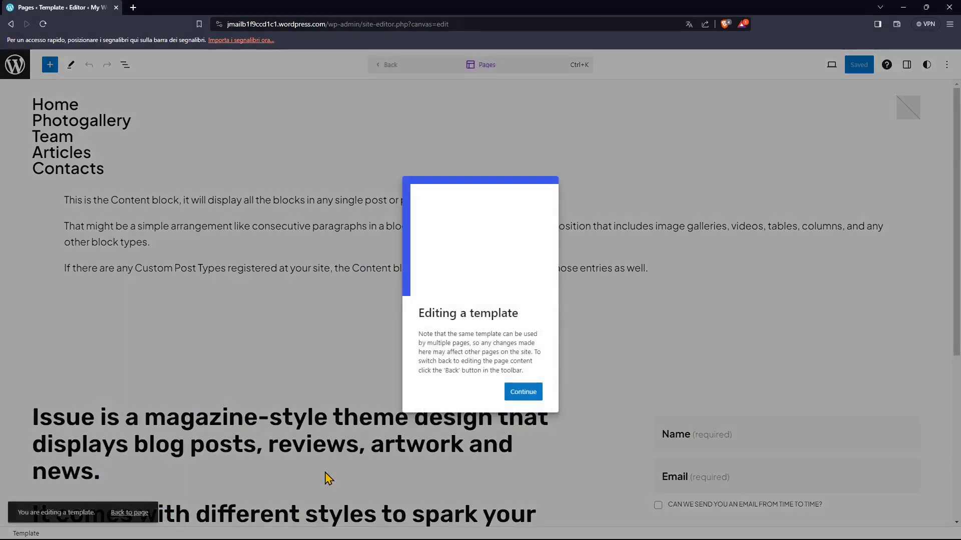
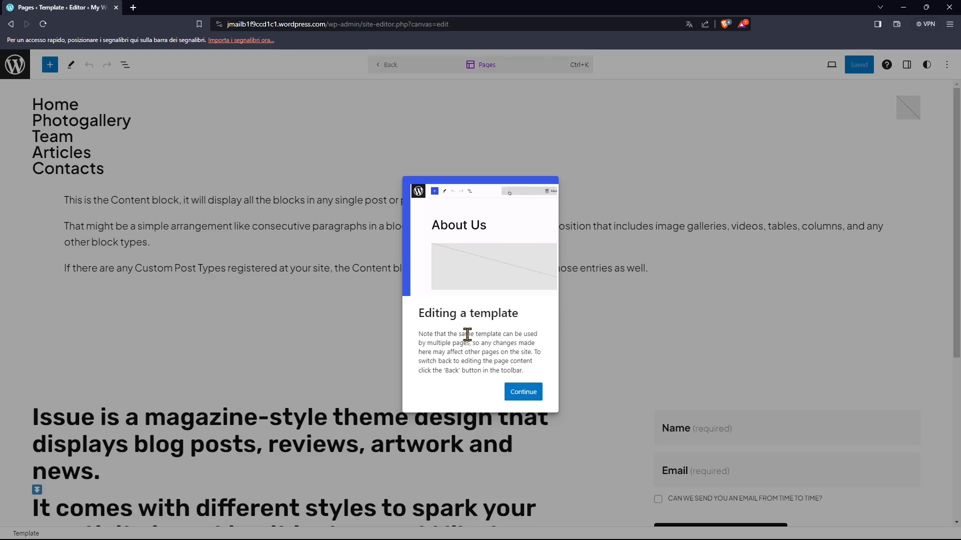
- Read the notice about editing a template shared by multiple pages and dismiss it
drag(459, 334, 524, 334)
click(484, 344)
drag(431, 349, 463, 344)
click(464, 349)
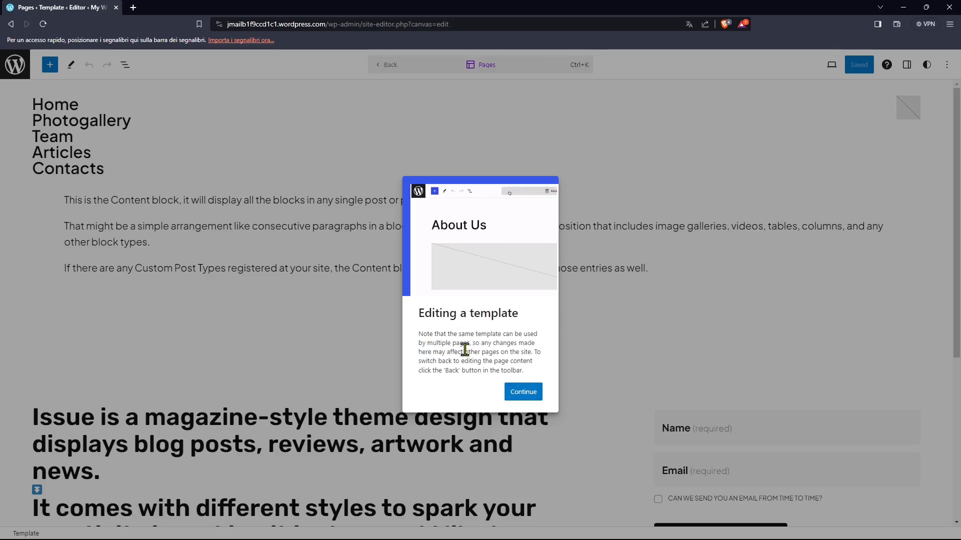
double_click(491, 332)
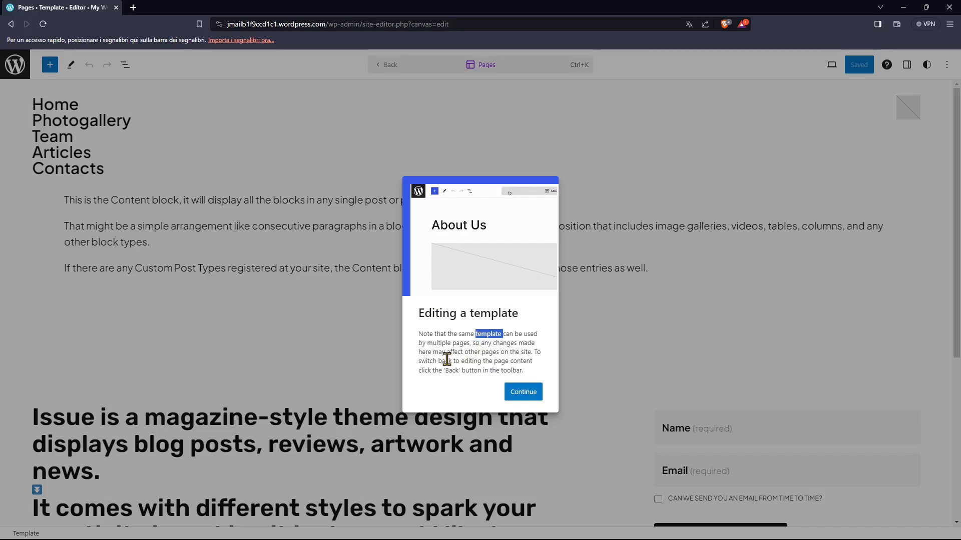
drag(446, 353, 493, 353)
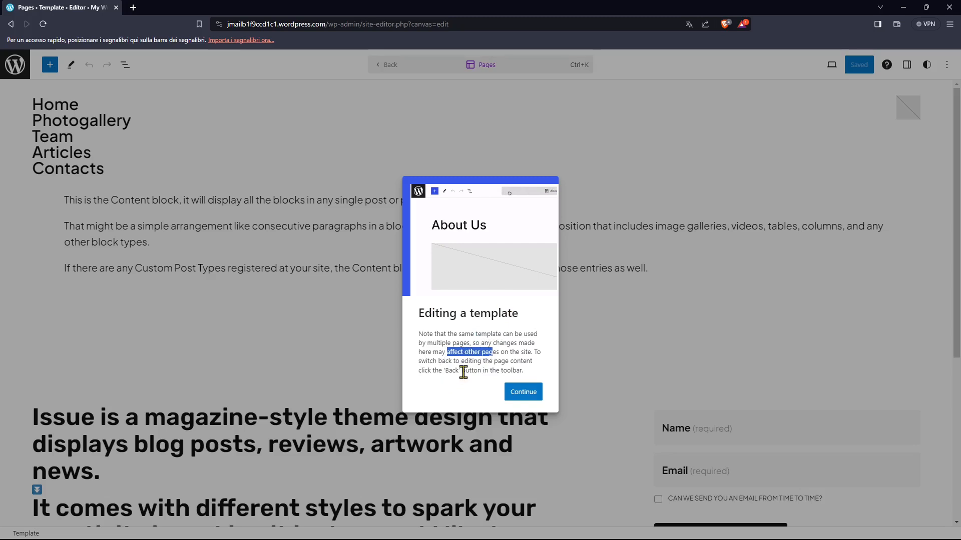
drag(461, 362, 508, 363)
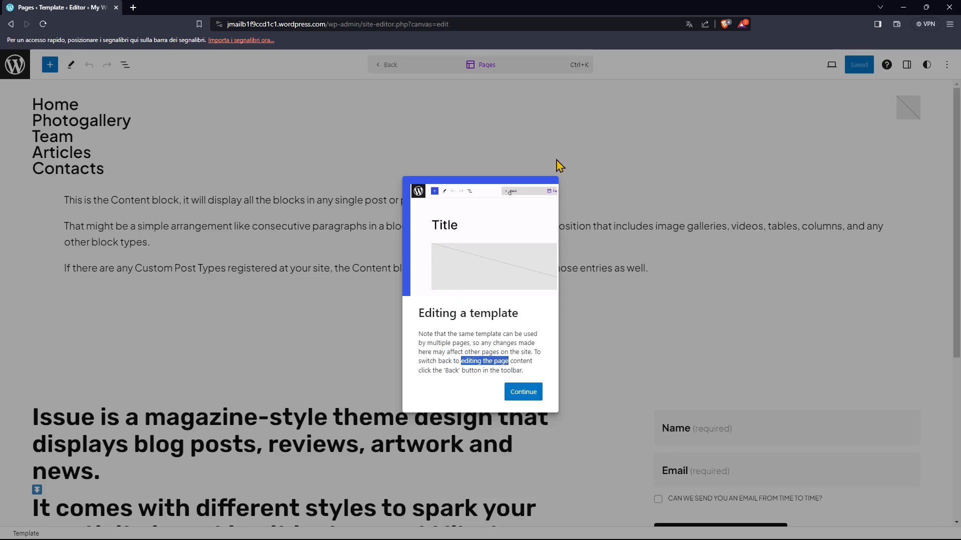
click(524, 392)
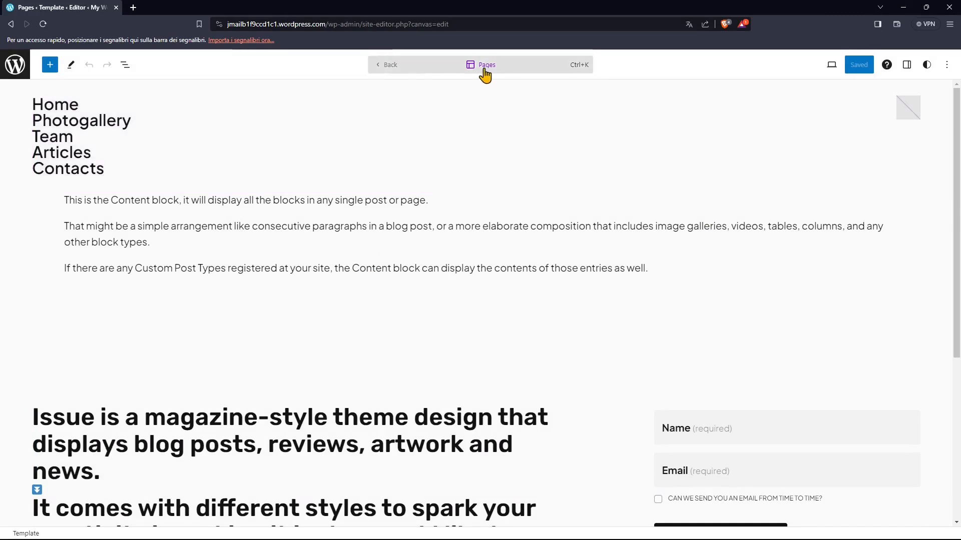
- Return to editing the Home page, try to edit its header menu, and go back to the site editor's Design view
click(392, 72)
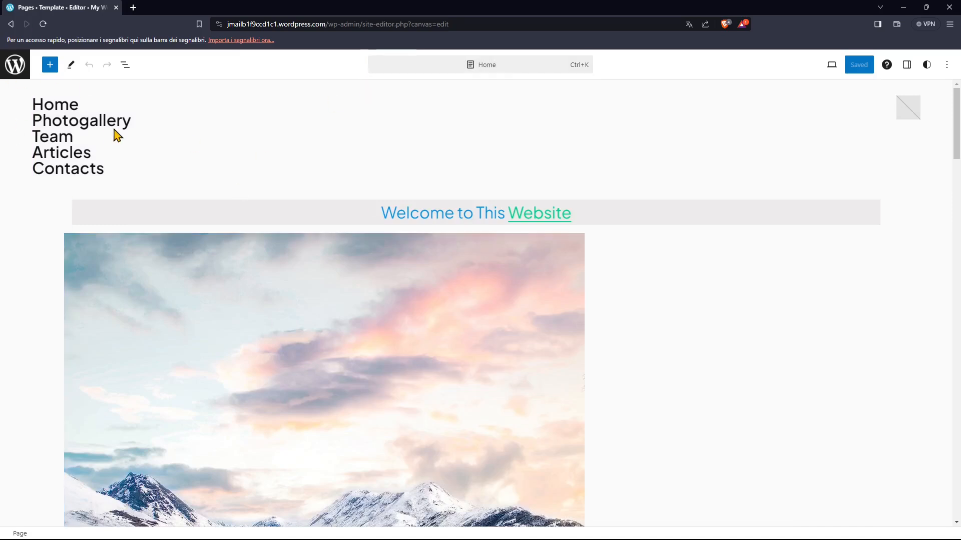
double_click(56, 142)
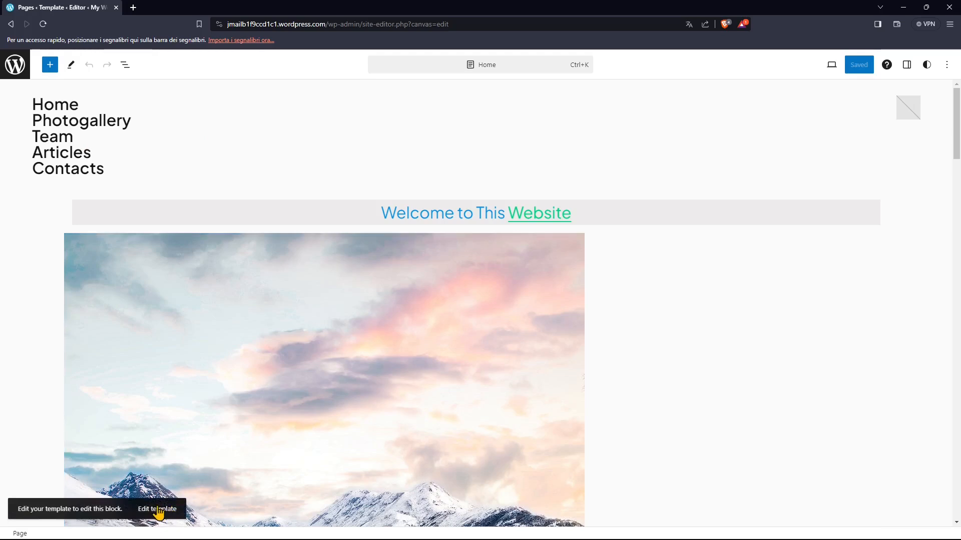
click(16, 69)
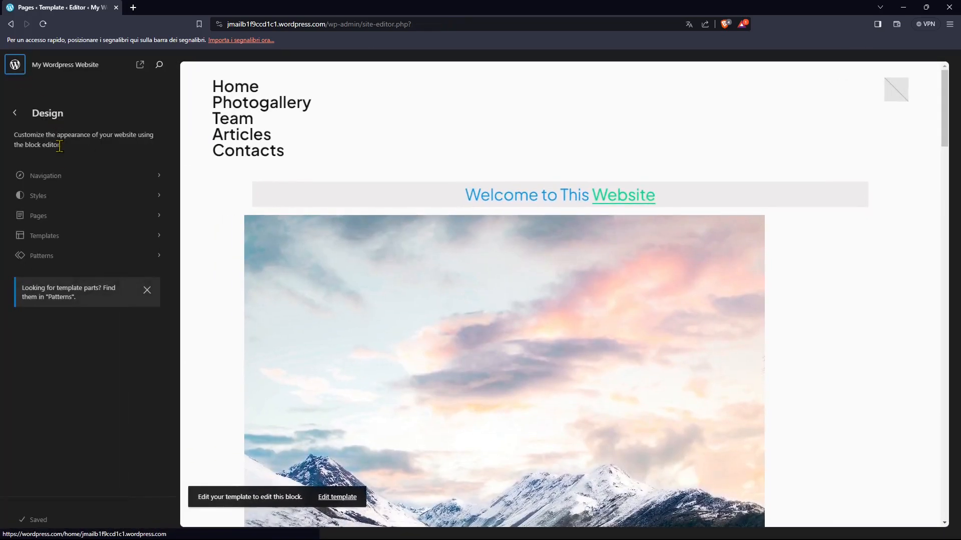
- Browse the site's templates, opening All Archives and returning to the template list
click(55, 239)
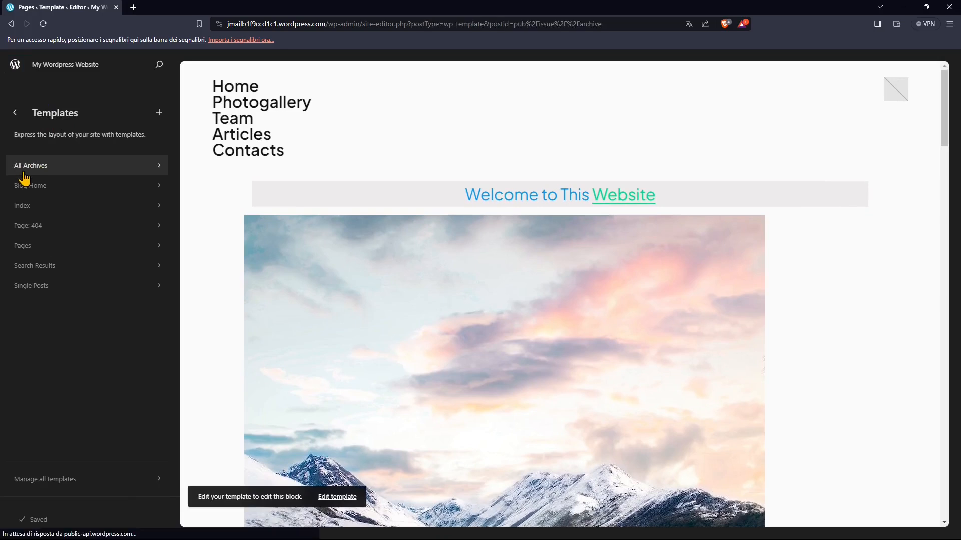
click(22, 169)
click(16, 113)
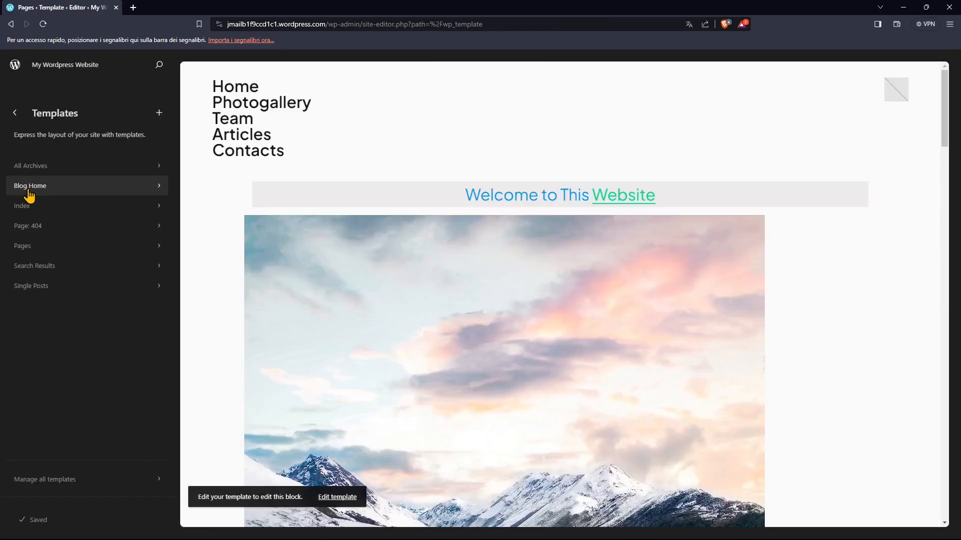
- In the Blog Home template, set the posts per page to 5 and disallow comments on new posts
click(29, 186)
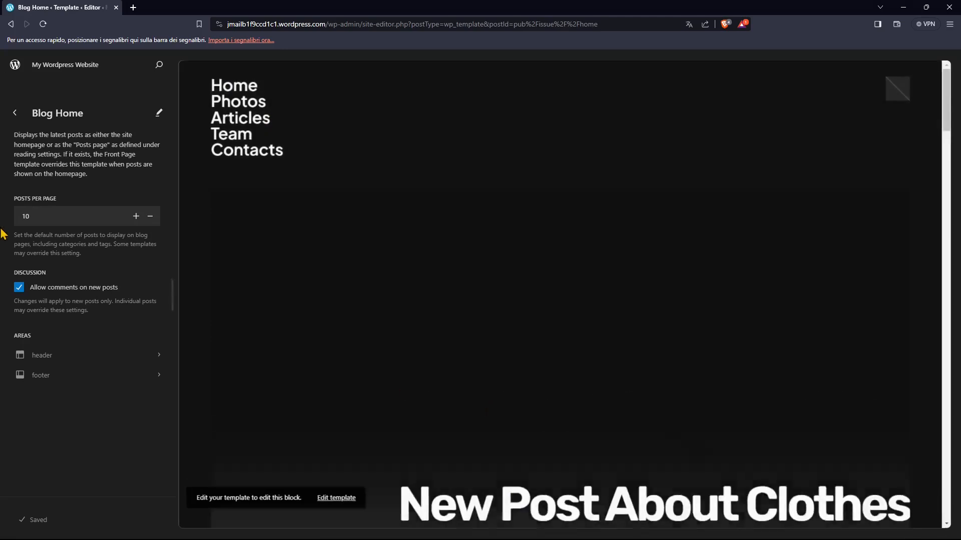
double_click(149, 220)
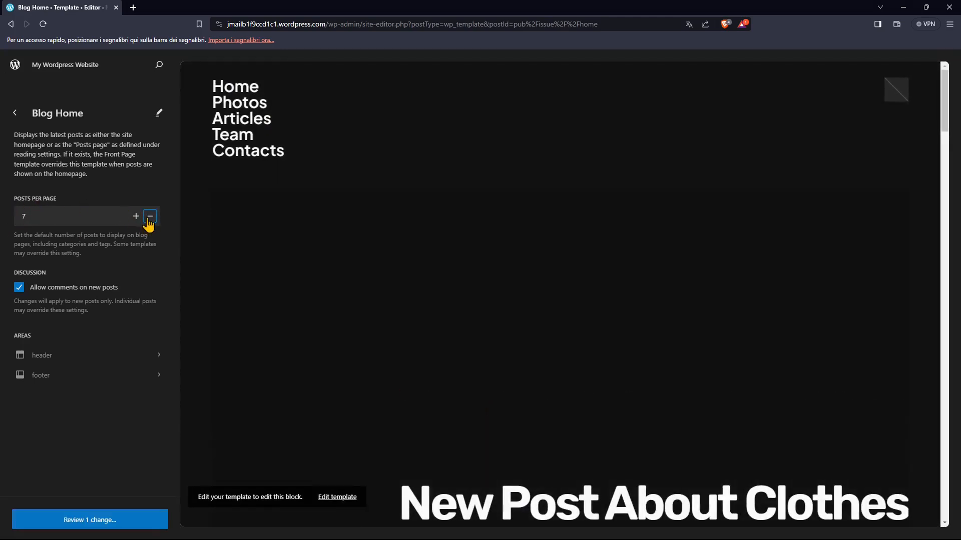
click(19, 289)
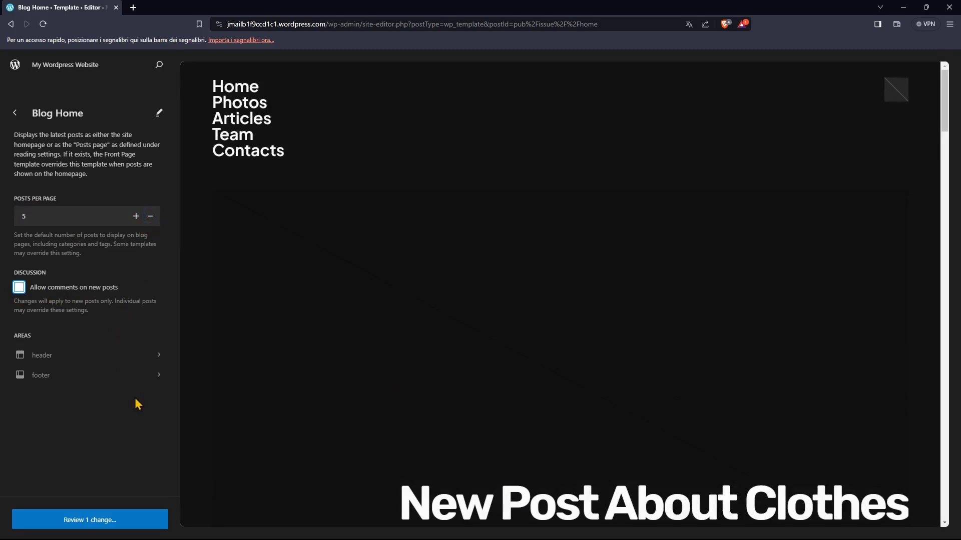
- View the header template part used by Blog Home, and open the footer part from the list of all template parts
click(42, 355)
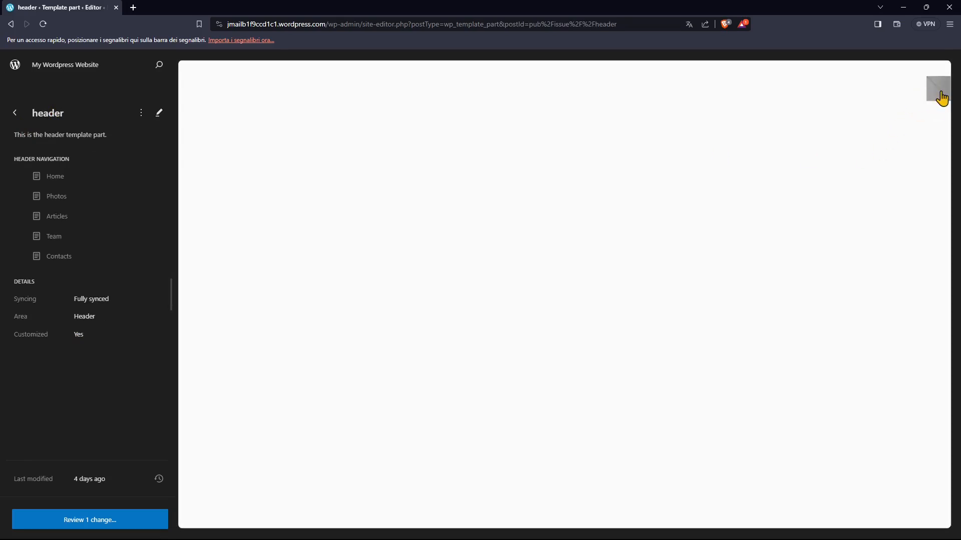
click(15, 113)
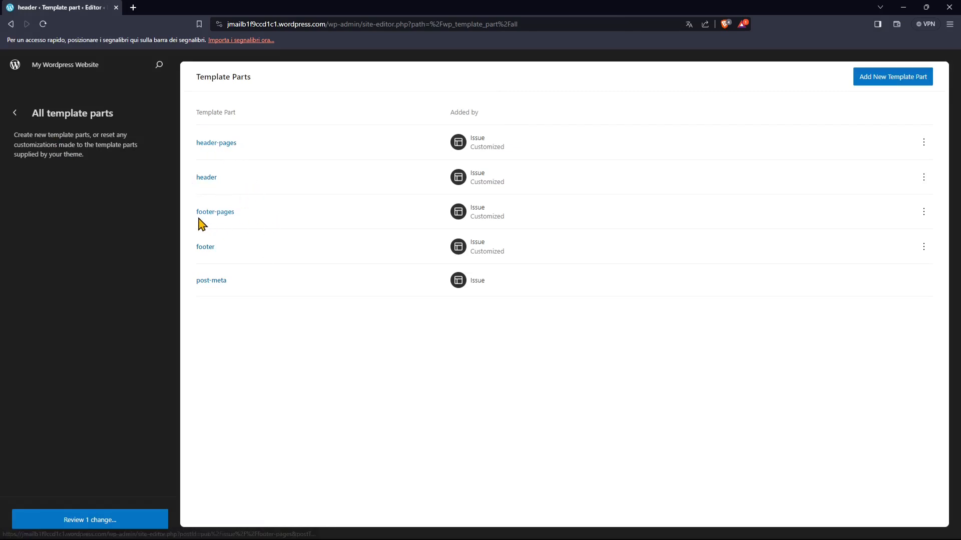
click(209, 248)
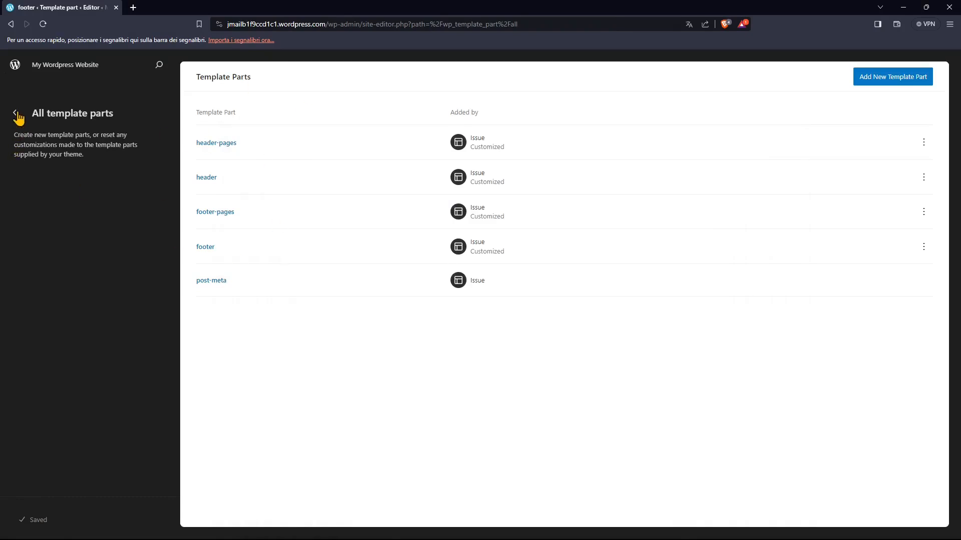
- Browse the Header, Footer and General template parts in the site's pattern library
click(16, 113)
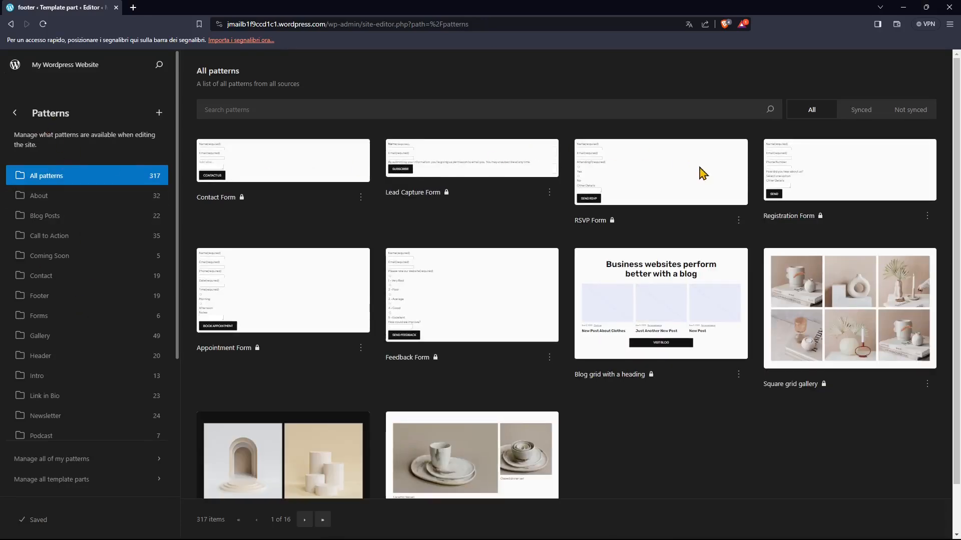
scroll(82, 313, down, 4)
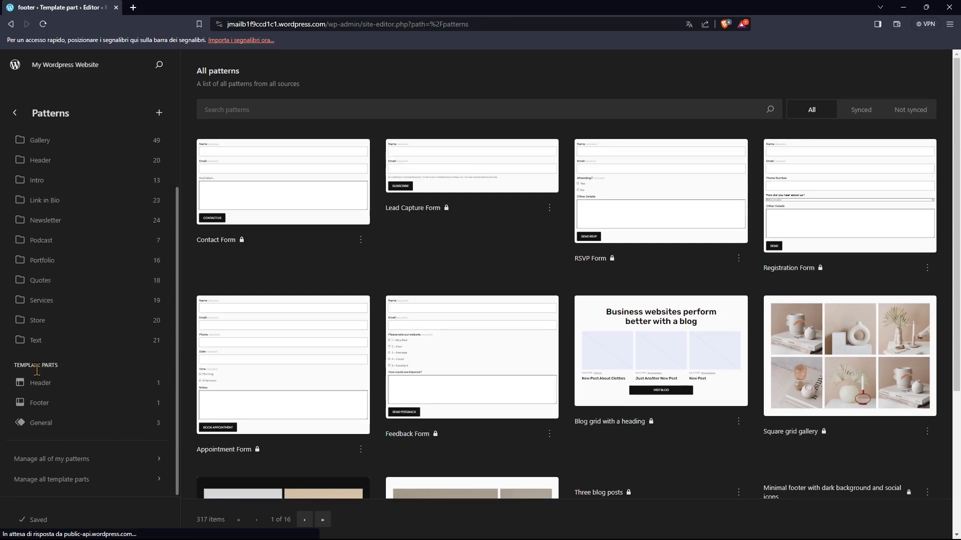
click(47, 389)
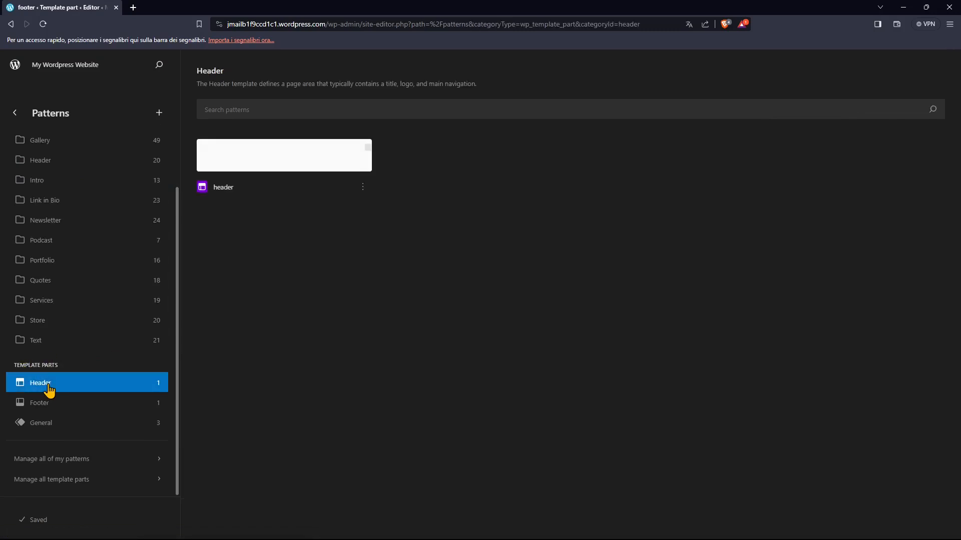
click(45, 406)
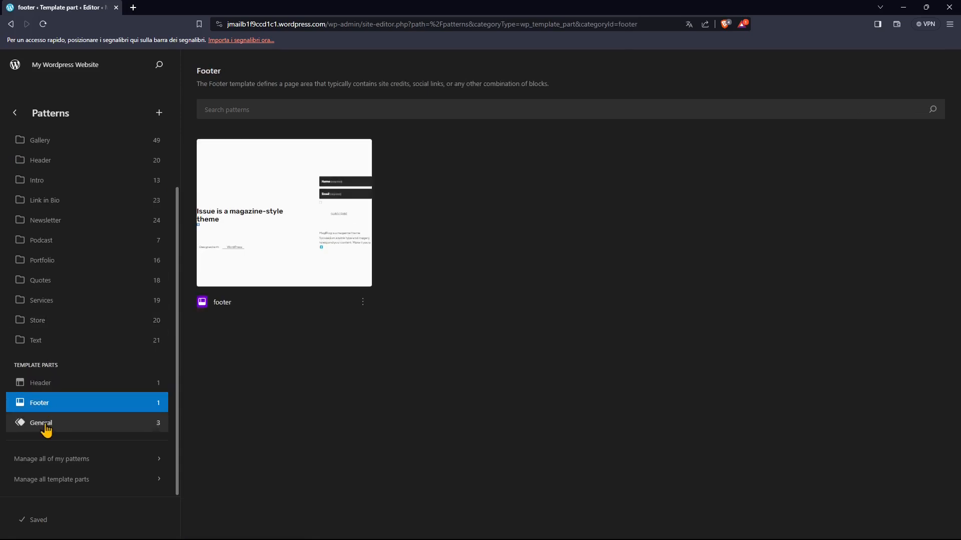
click(38, 383)
click(43, 424)
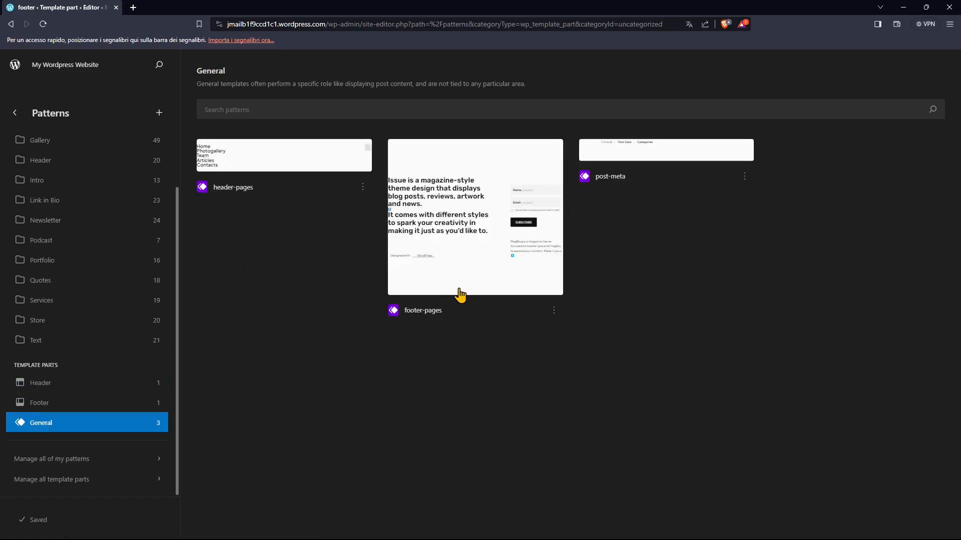
- Open the footer-pages template part for editing and shorten its first heading to "Issue is a magazine"
click(431, 303)
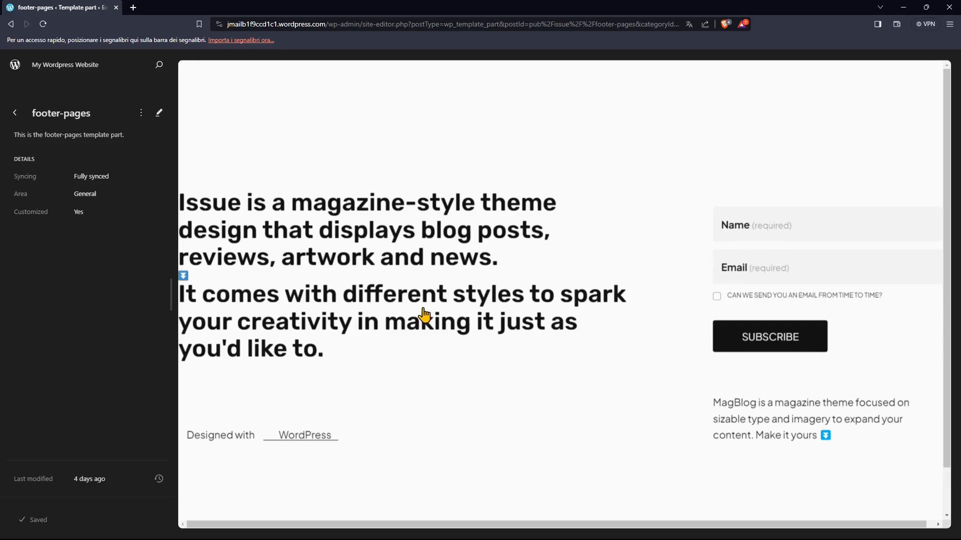
click(476, 252)
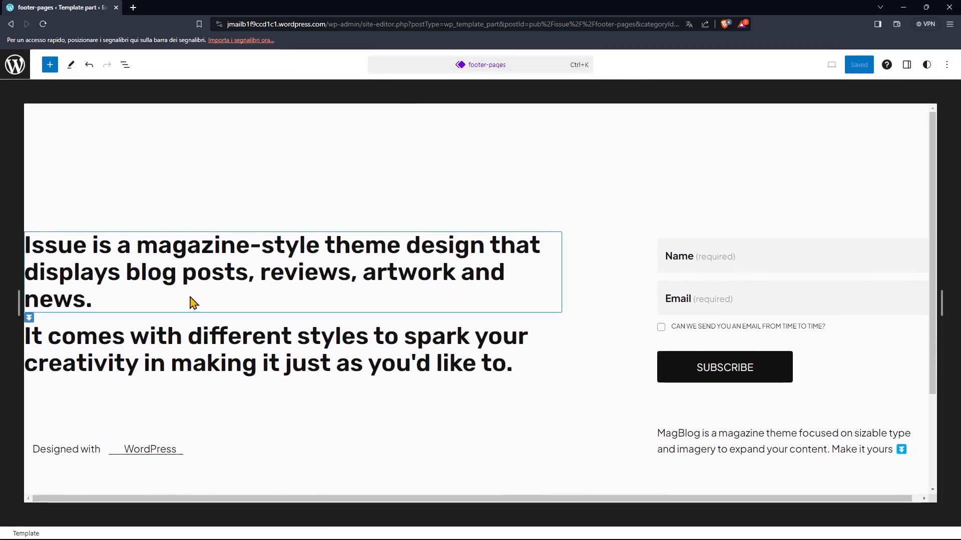
click(282, 270)
drag(163, 298, 316, 253)
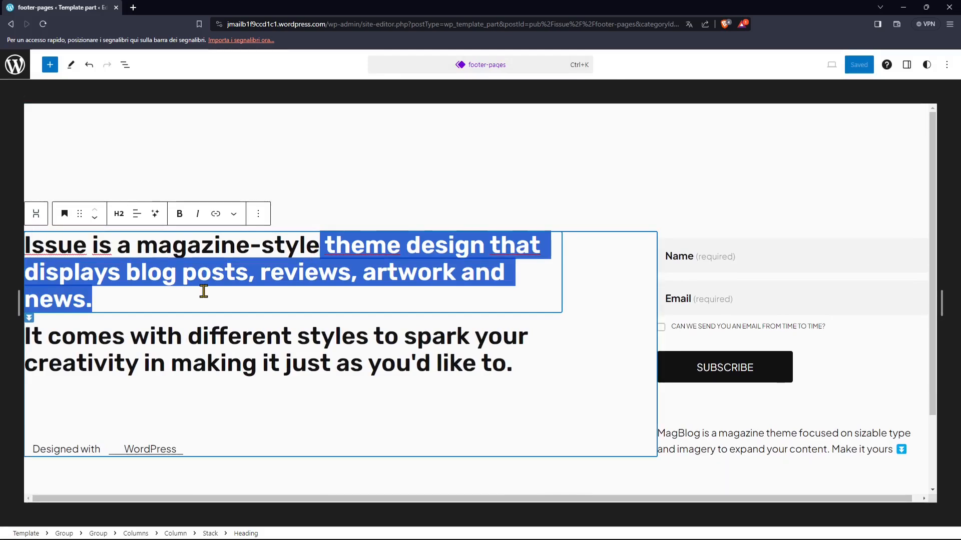
key(BackSpace)
key(BackSpace)
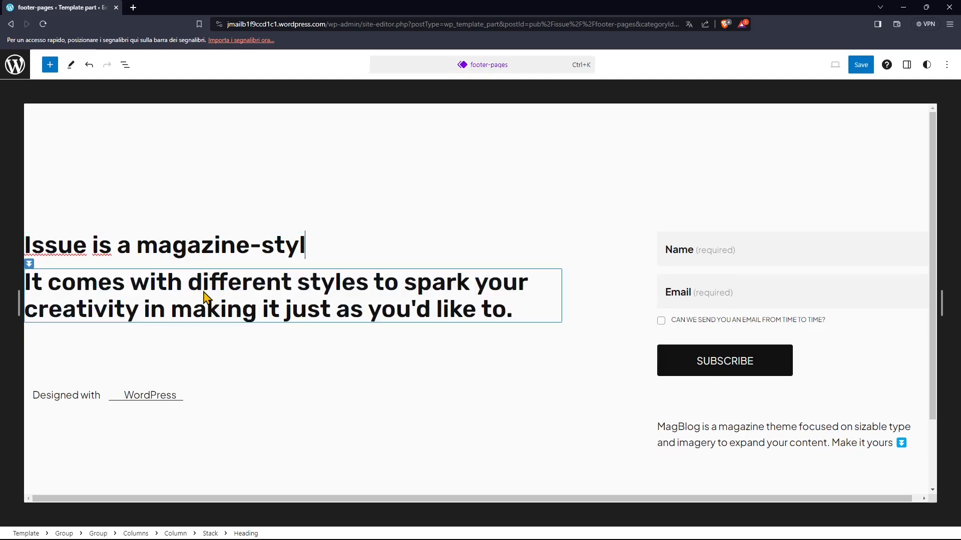
click(220, 285)
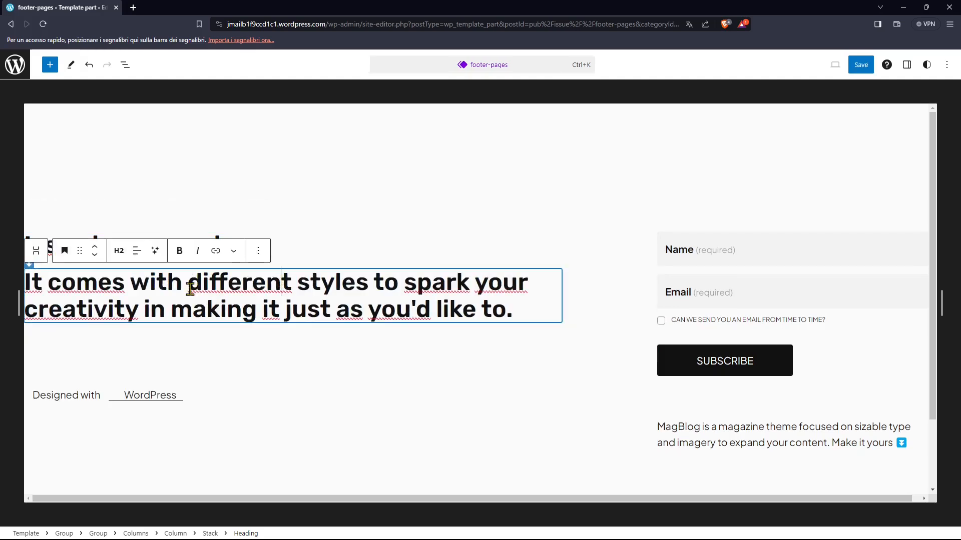
click(235, 246)
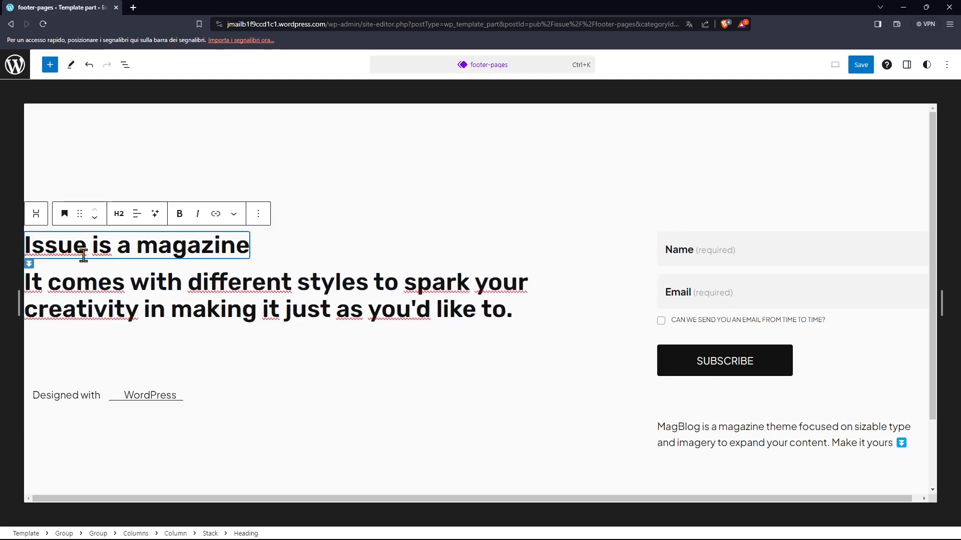
- Shorten the second footer heading to "It comes with different styles" and save the template part
click(165, 309)
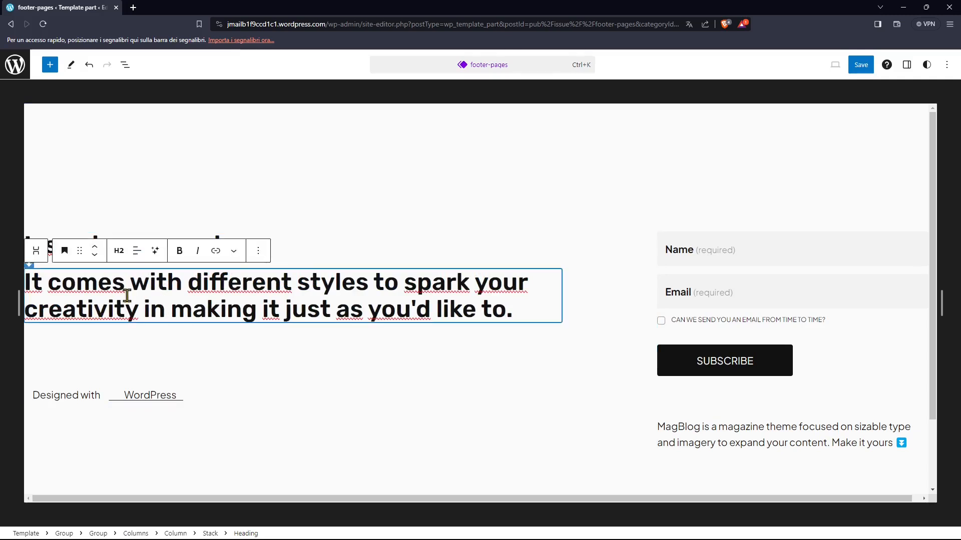
drag(371, 284, 514, 339)
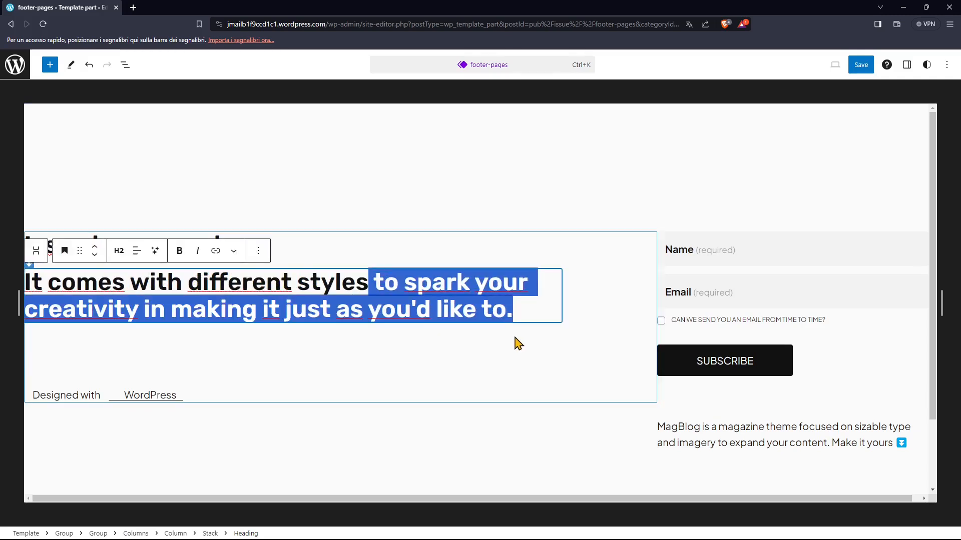
key(BackSpace)
click(860, 65)
click(852, 69)
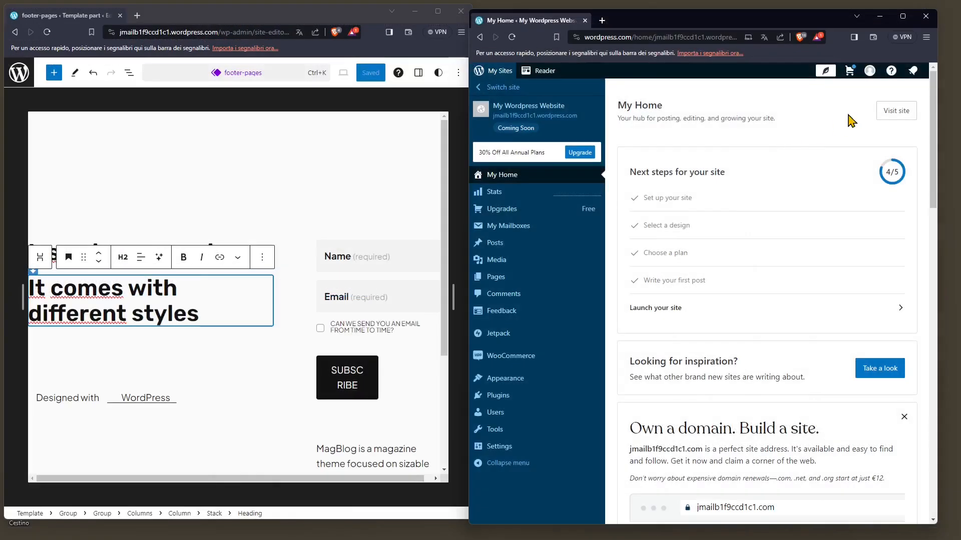
- Place the live site beside the editor and check the edited footer on the Team page
click(895, 113)
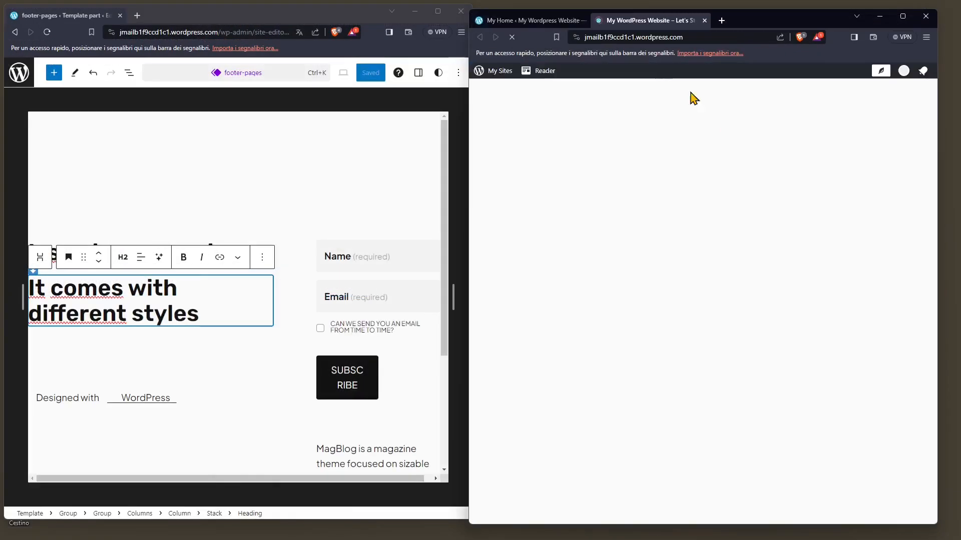
drag(806, 23, 817, 19)
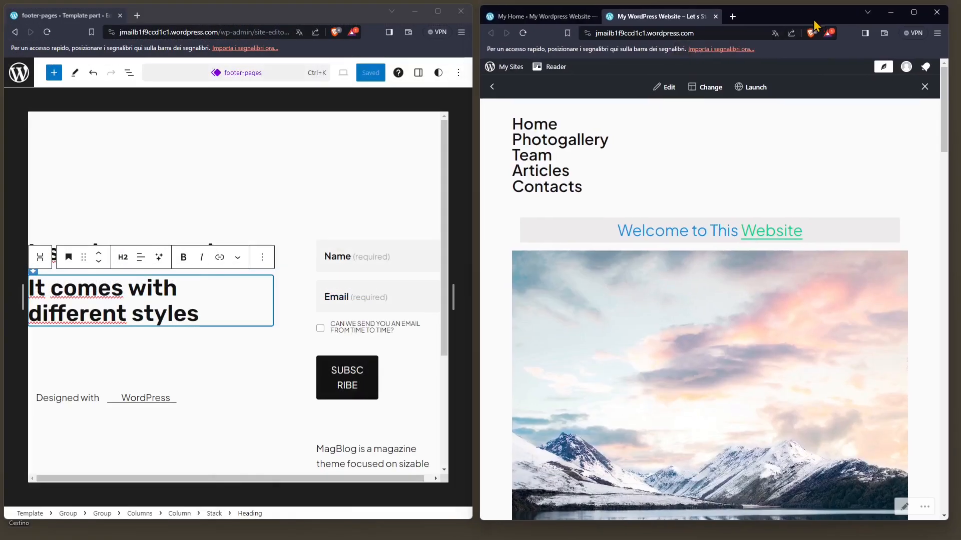
click(541, 160)
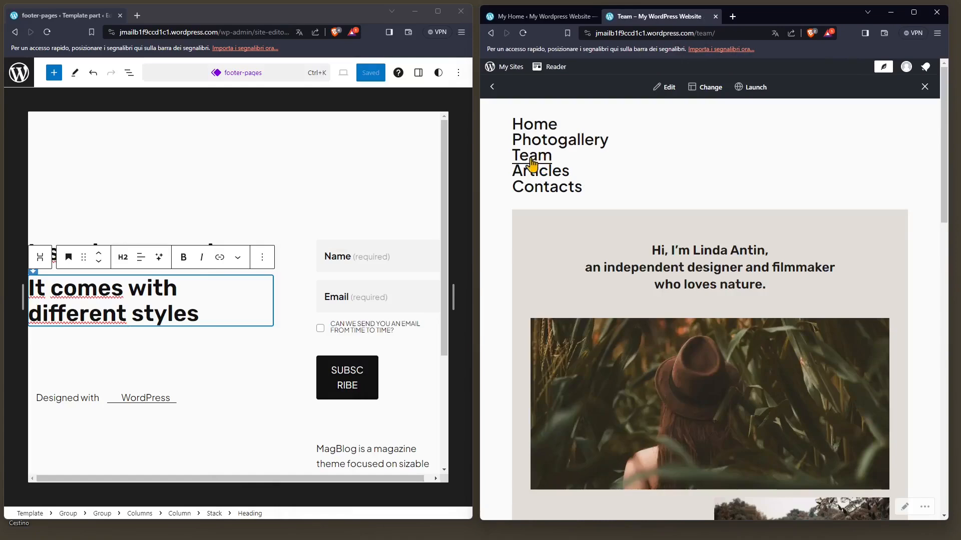
scroll(663, 293, down, 15)
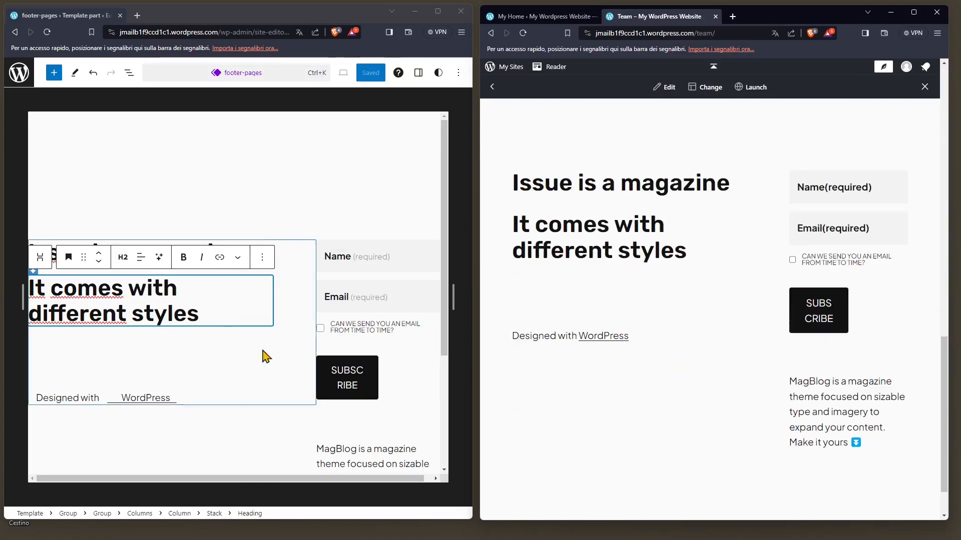
scroll(677, 354, up, 10)
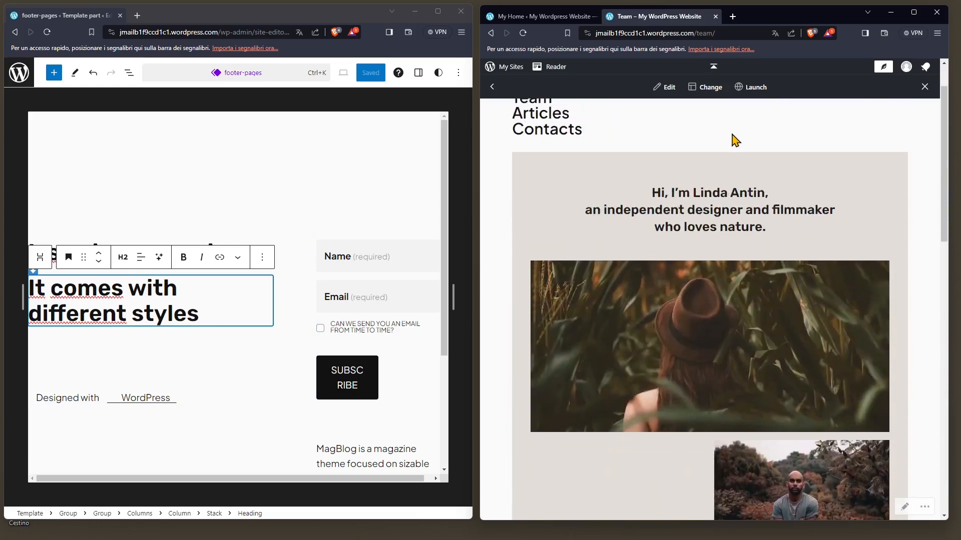
- Enlarge the editor window, leave the footer-pages template part and look through the pattern library's categories and template parts
double_click(221, 15)
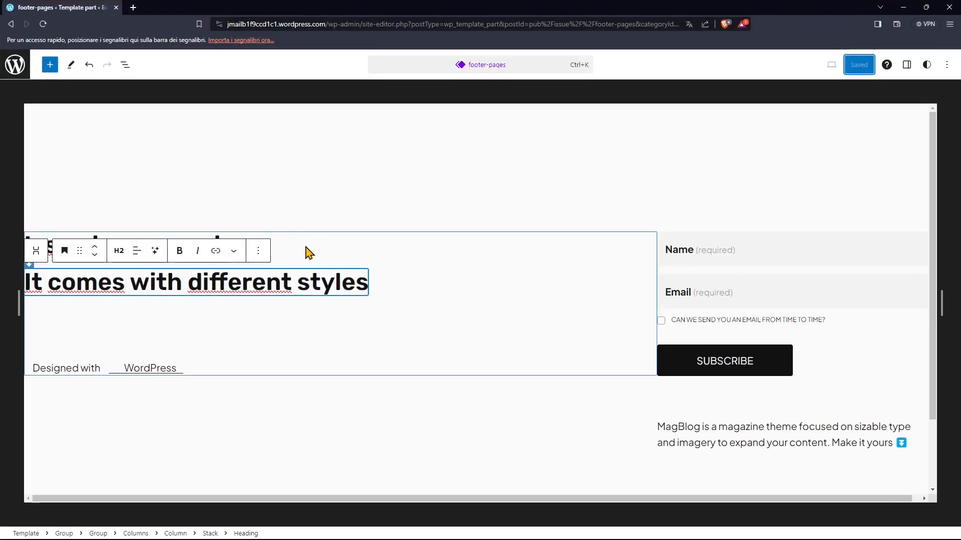
click(15, 64)
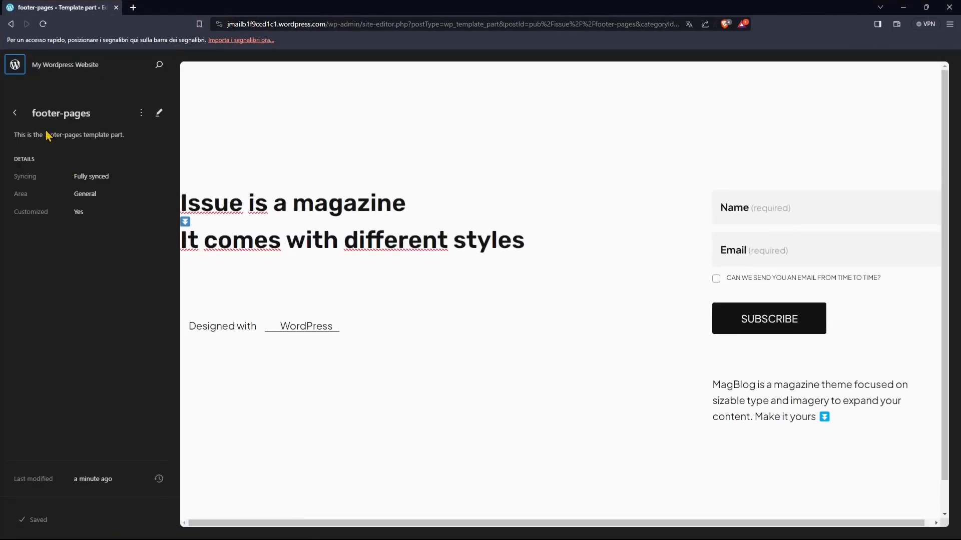
click(15, 113)
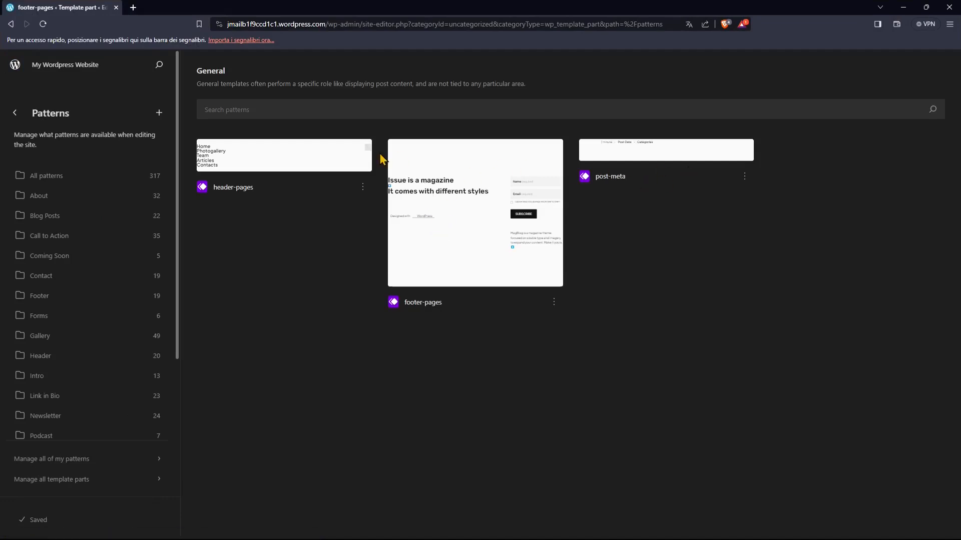
scroll(86, 382, down, 3)
scroll(67, 208, up, 3)
scroll(99, 338, down, 1)
scroll(99, 337, down, 3)
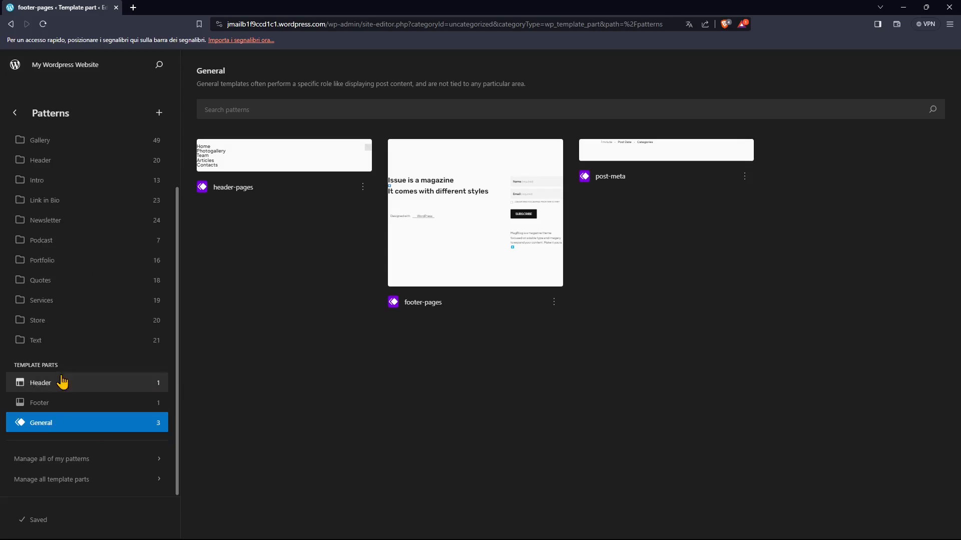
- Open the Single Posts template from the site's template list for editing
click(15, 113)
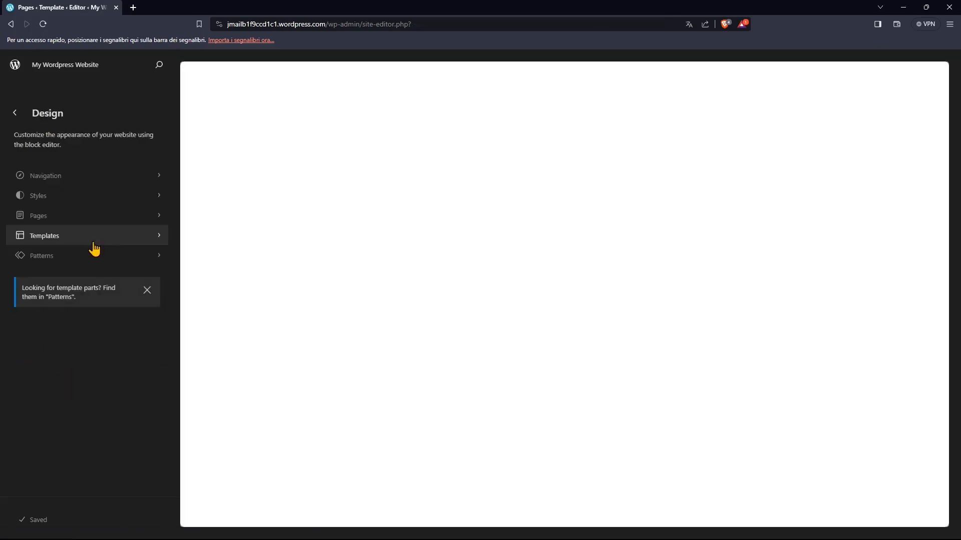
click(65, 245)
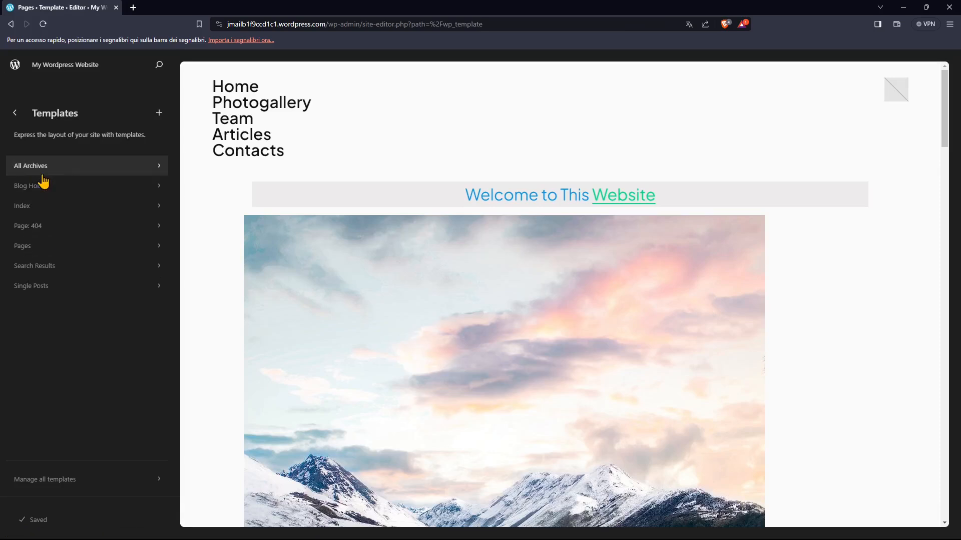
click(28, 292)
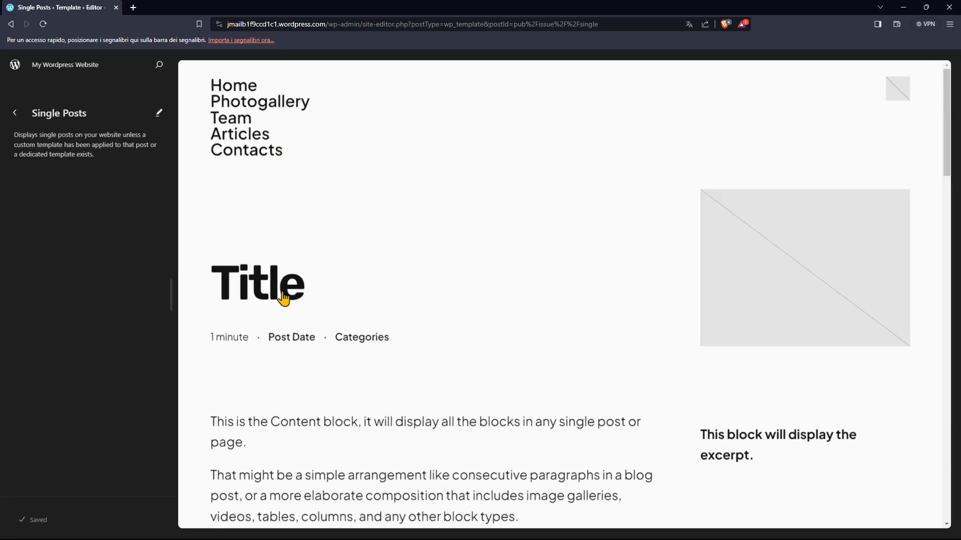
click(805, 438)
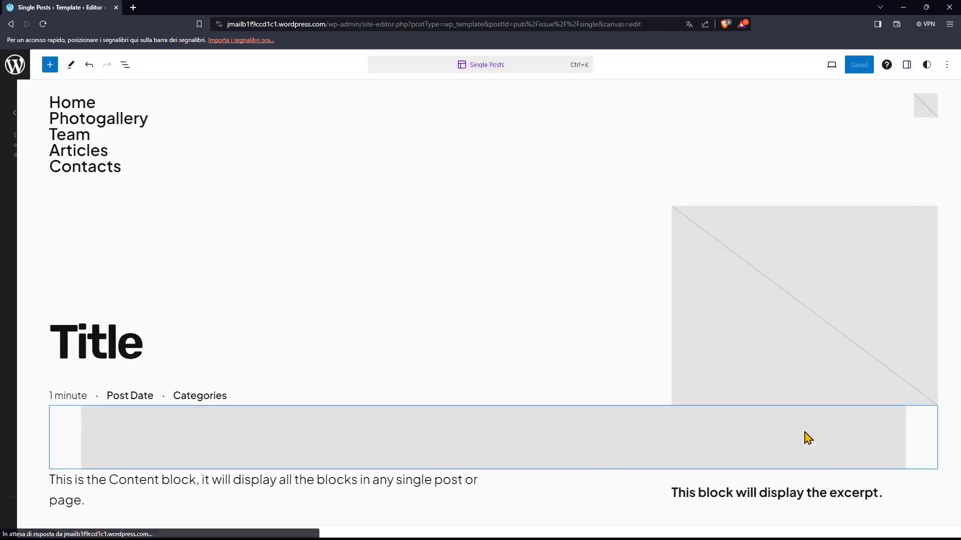
- Inspect the Featured Image and Excerpt blocks in the Single Posts template
click(740, 354)
scroll(583, 335, down, 3)
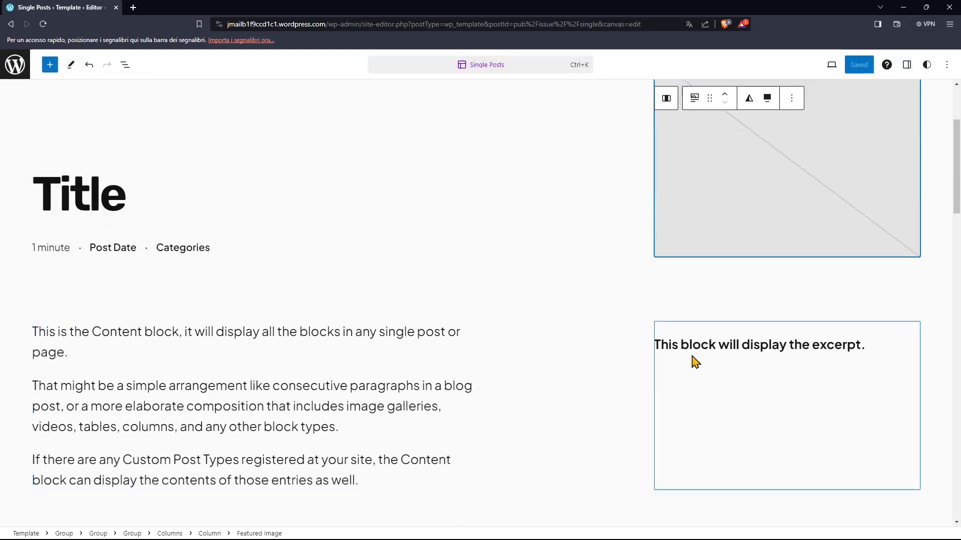
click(699, 350)
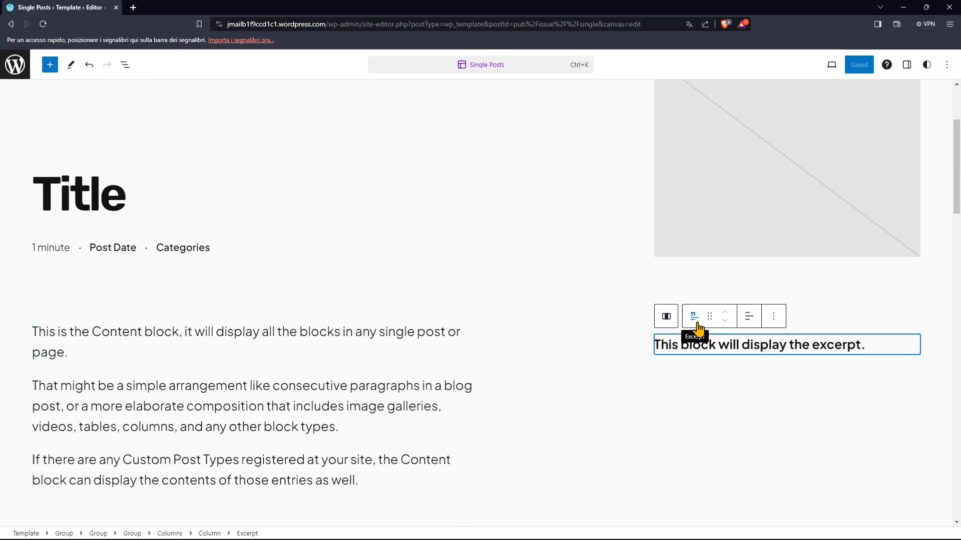
scroll(735, 351, up, 2)
click(719, 257)
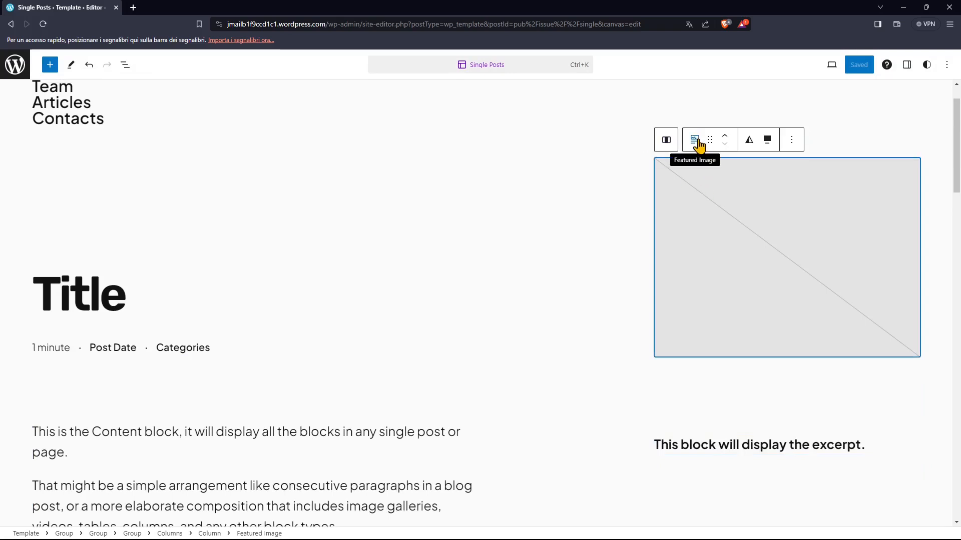
scroll(674, 413, down, 5)
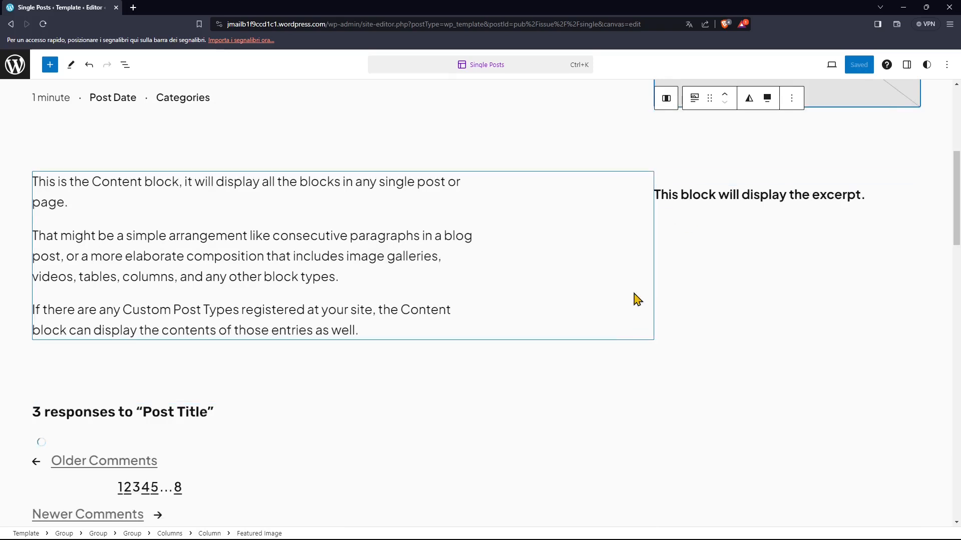
- Delete the Excerpt block from the Single Posts template and save the template
click(696, 200)
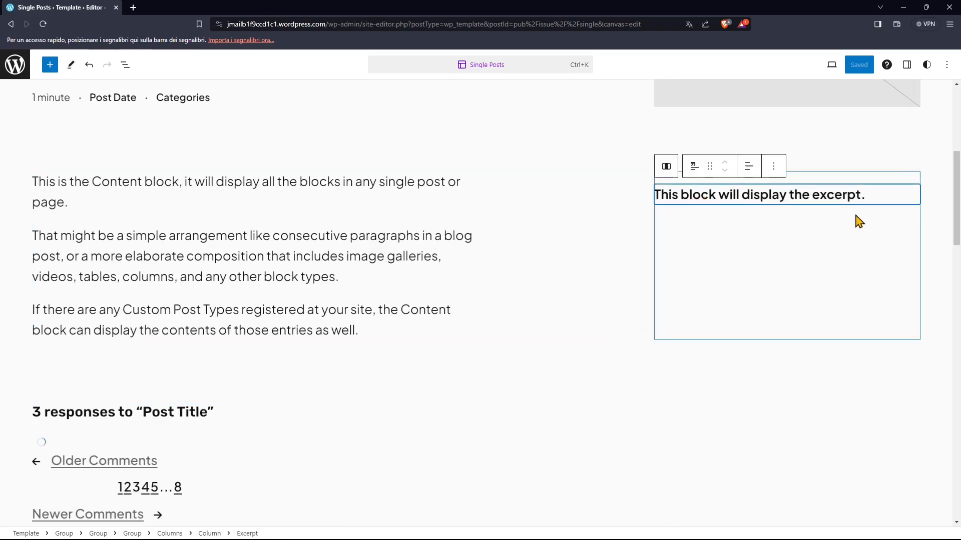
scroll(398, 279, up, 2)
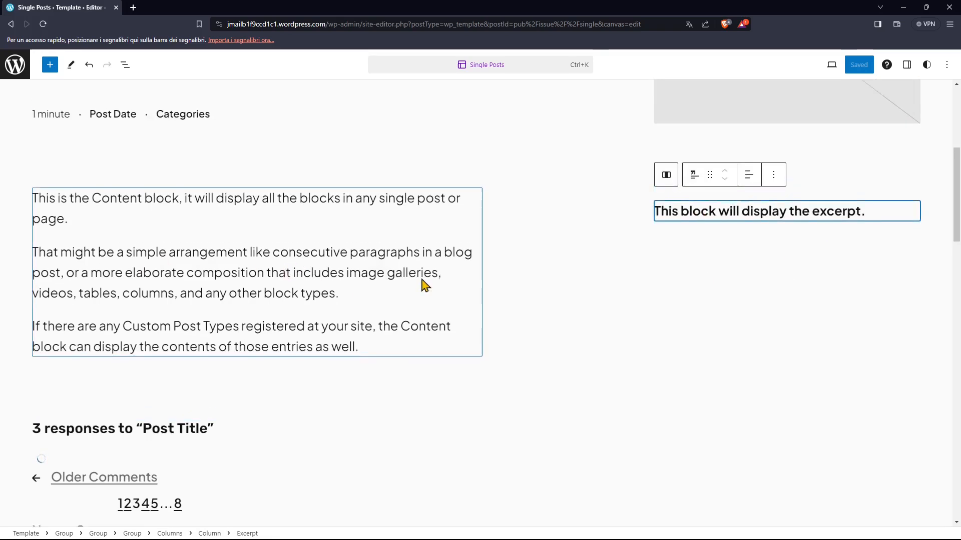
click(773, 267)
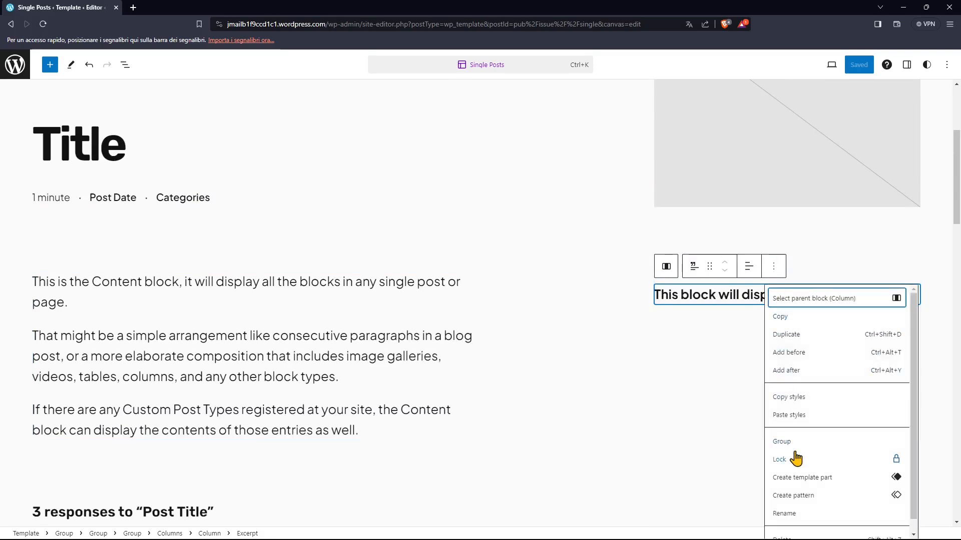
scroll(794, 482, down, 1)
click(788, 530)
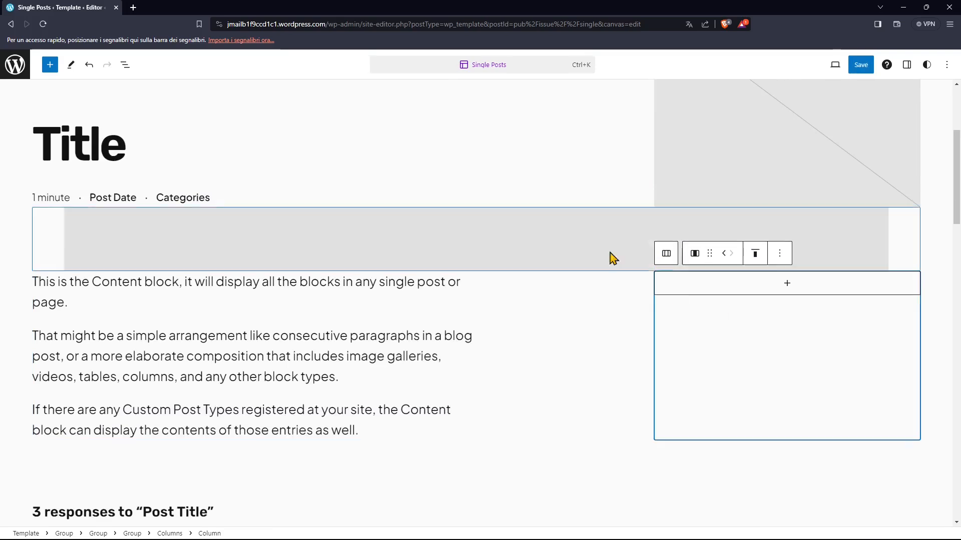
click(922, 380)
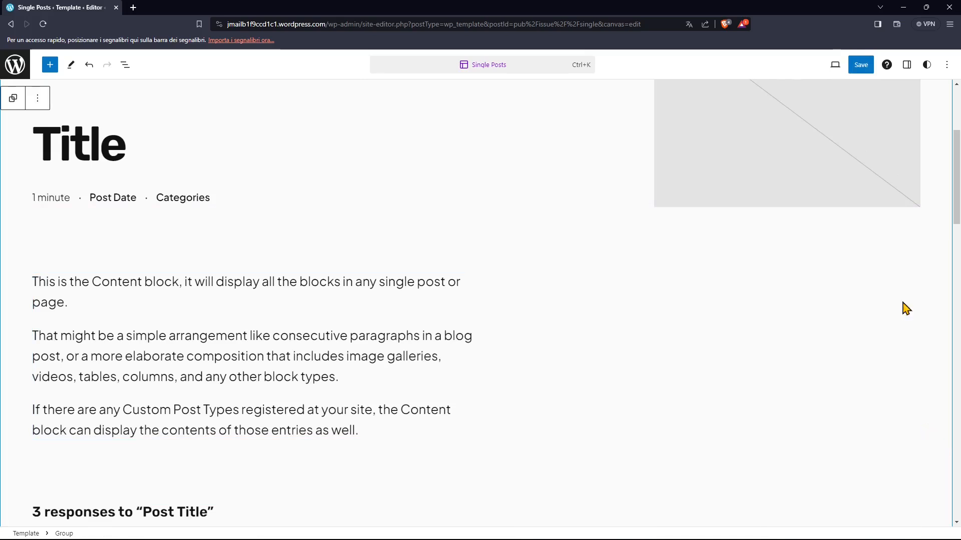
click(857, 70)
click(857, 66)
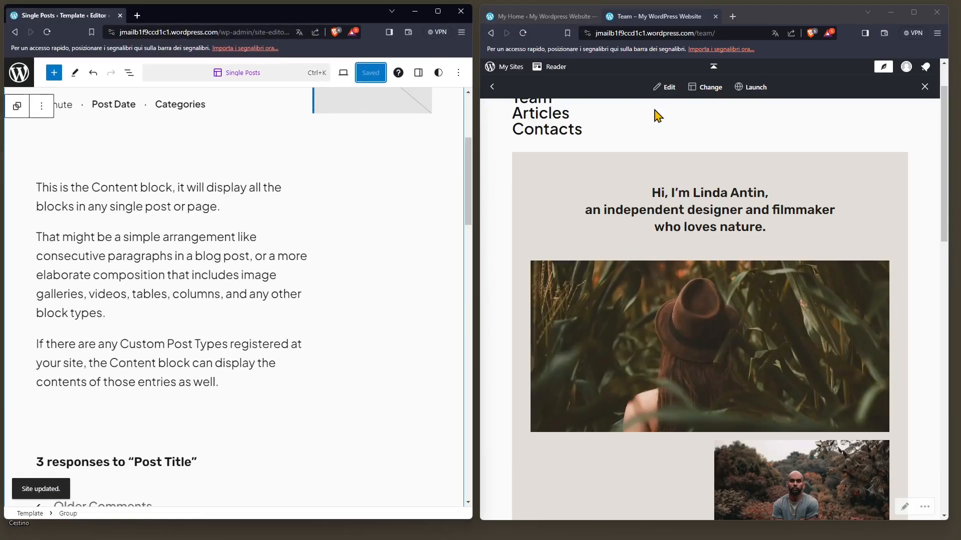
- Place the live site beside the editor, view New Post through the Articles page, and return to the site dashboard
click(523, 34)
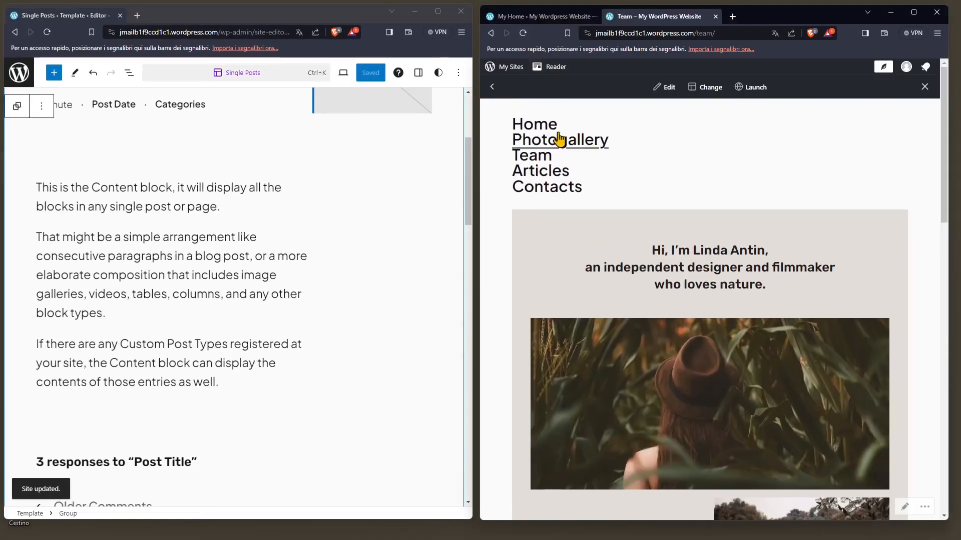
click(533, 177)
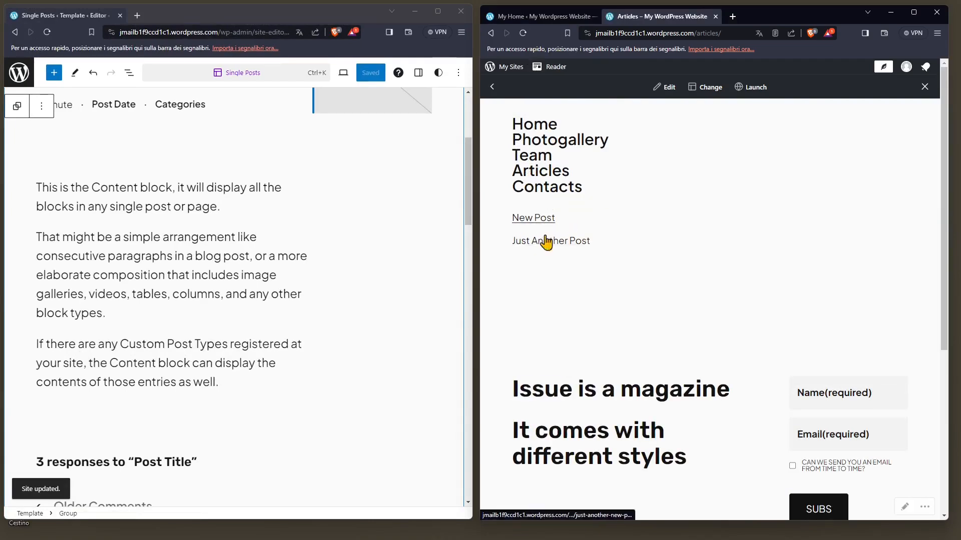
click(545, 225)
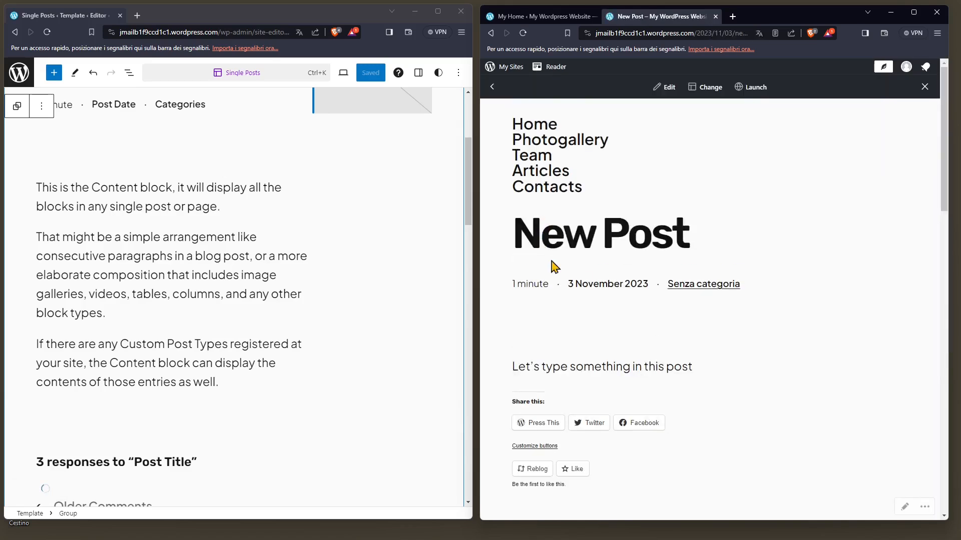
click(492, 87)
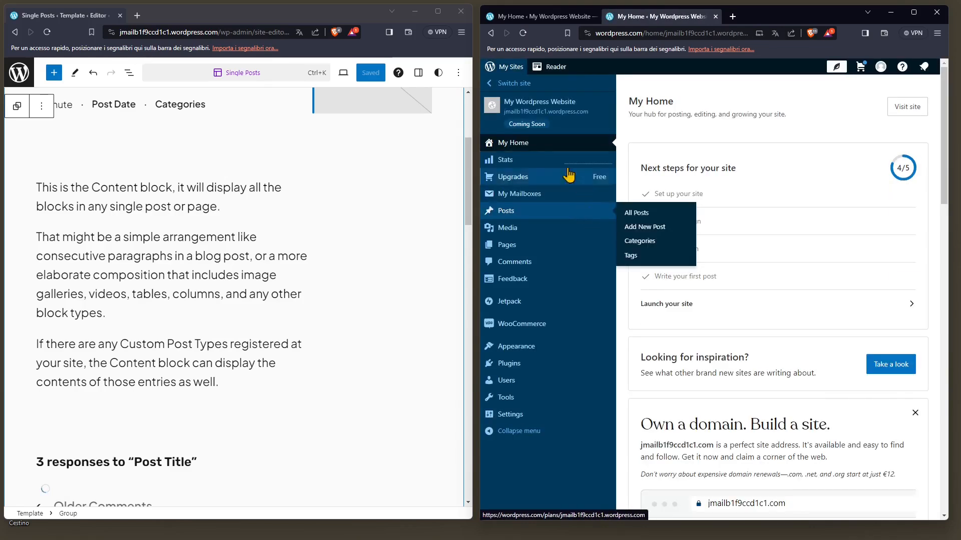
- Reopen the Single Posts template for editing and examine its title, post details and featured image
click(19, 72)
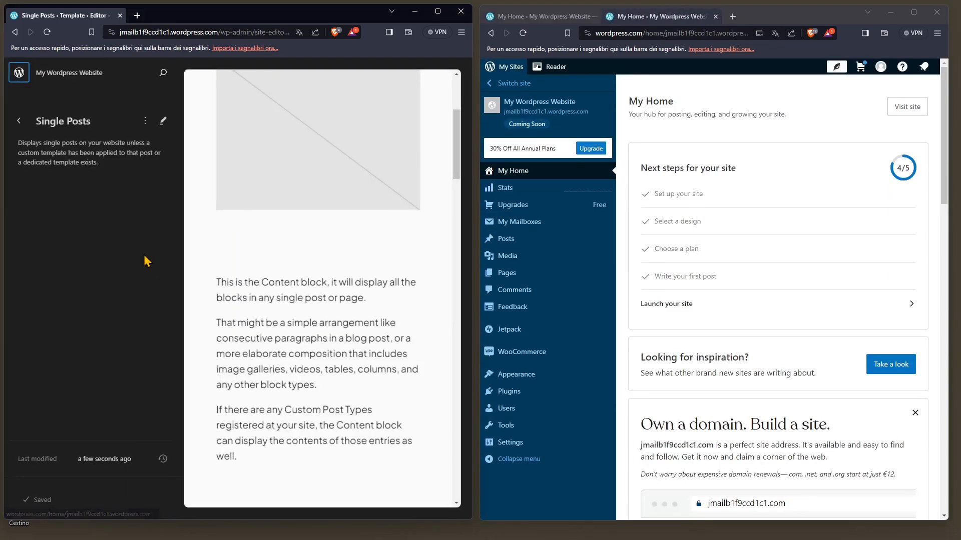
scroll(314, 350, up, 4)
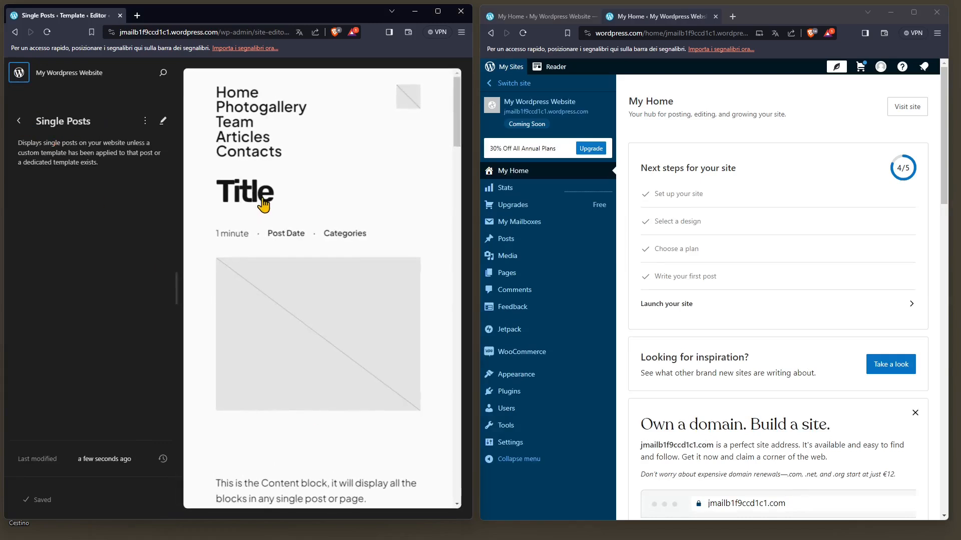
click(263, 246)
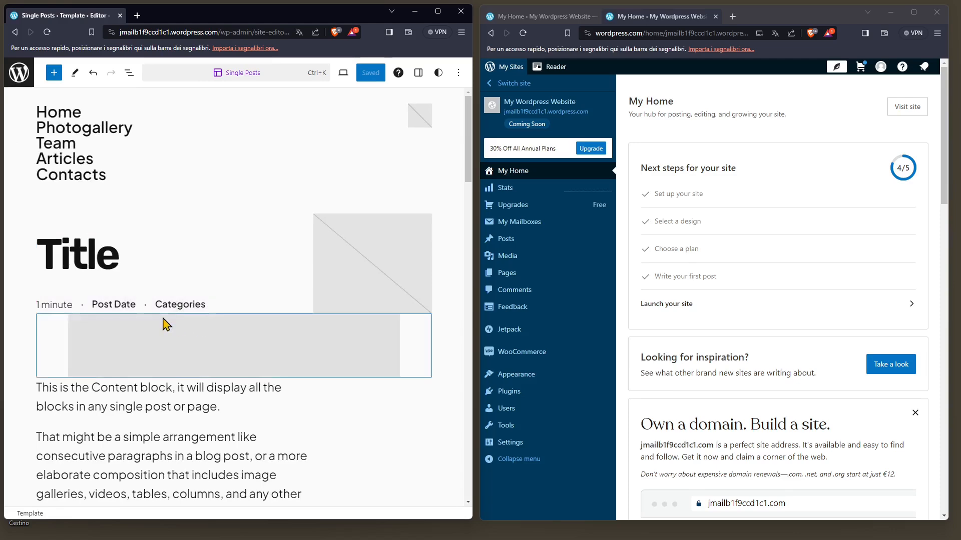
click(170, 308)
click(413, 294)
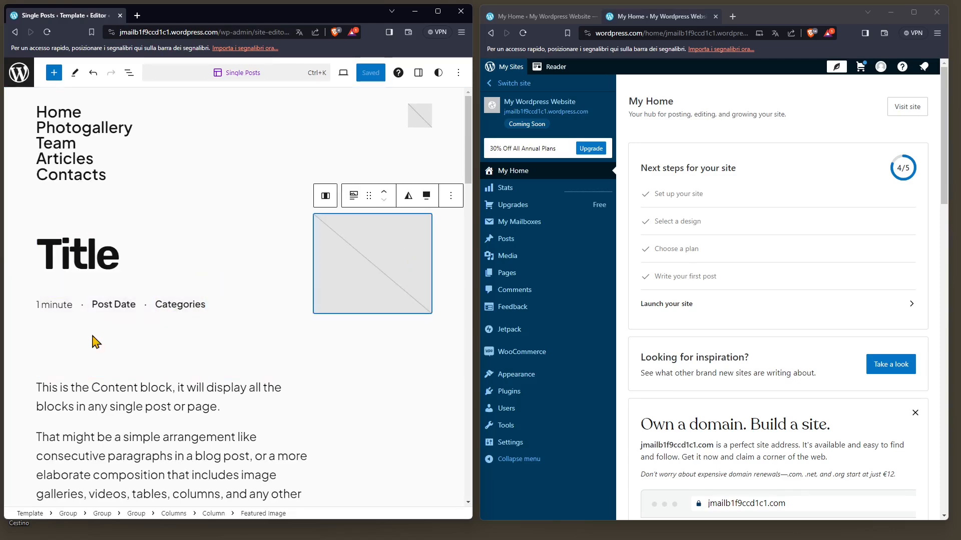
- Delete the Comments Form block under the post content in the Single Posts template and save the template
scroll(219, 427, down, 5)
scroll(219, 428, down, 3)
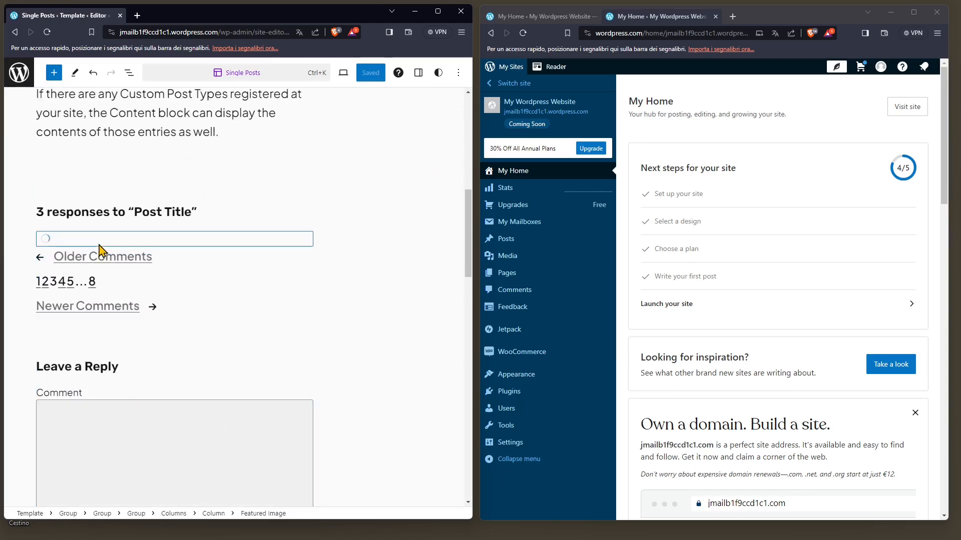
scroll(200, 351, down, 3)
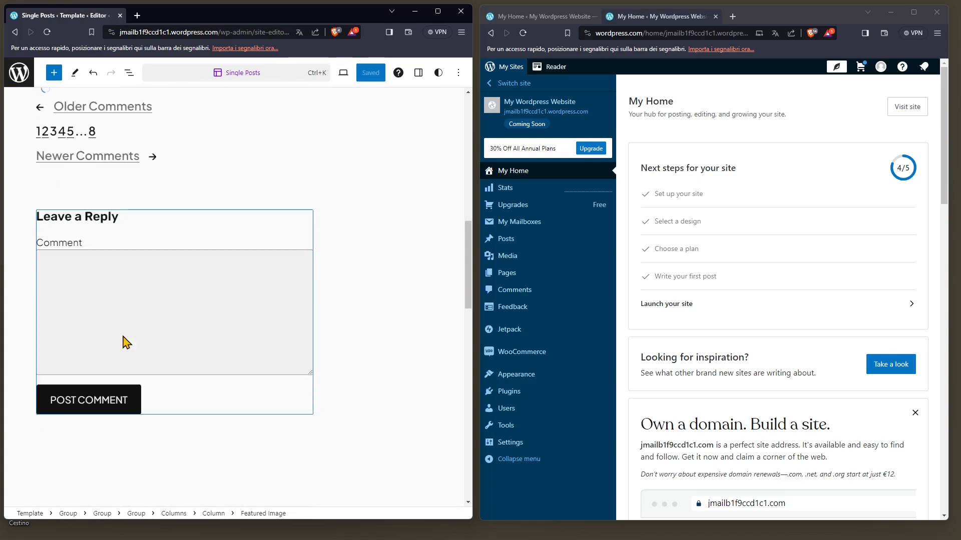
click(114, 298)
click(154, 202)
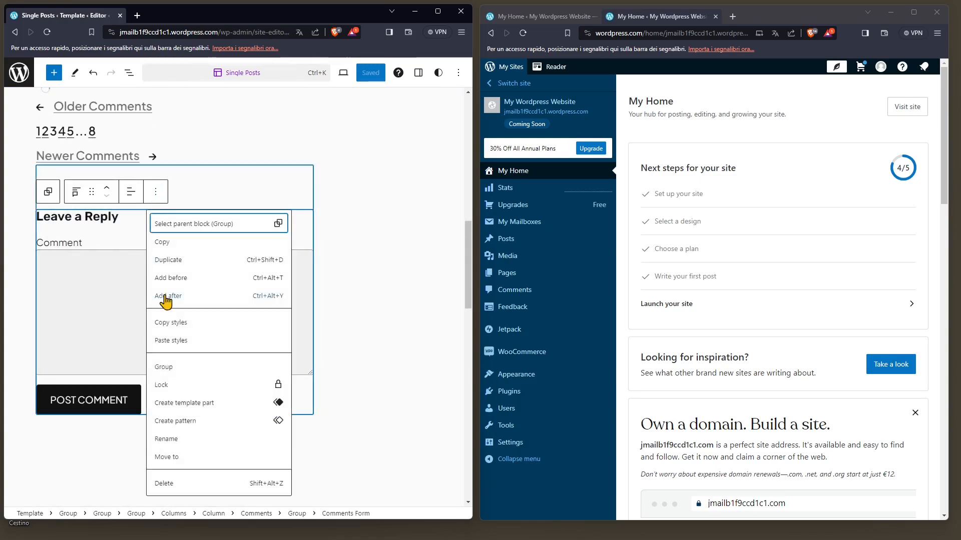
click(182, 487)
scroll(223, 386, down, 12)
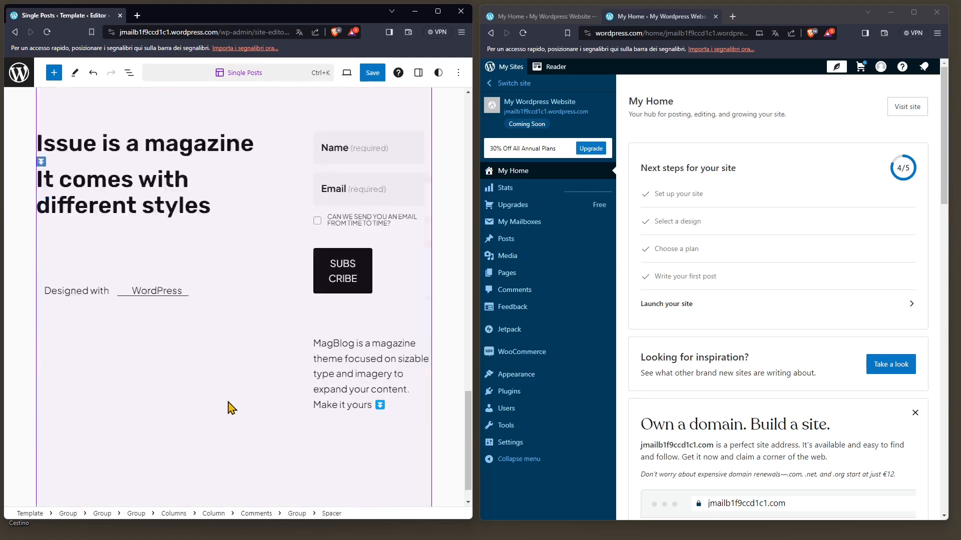
click(371, 73)
click(369, 71)
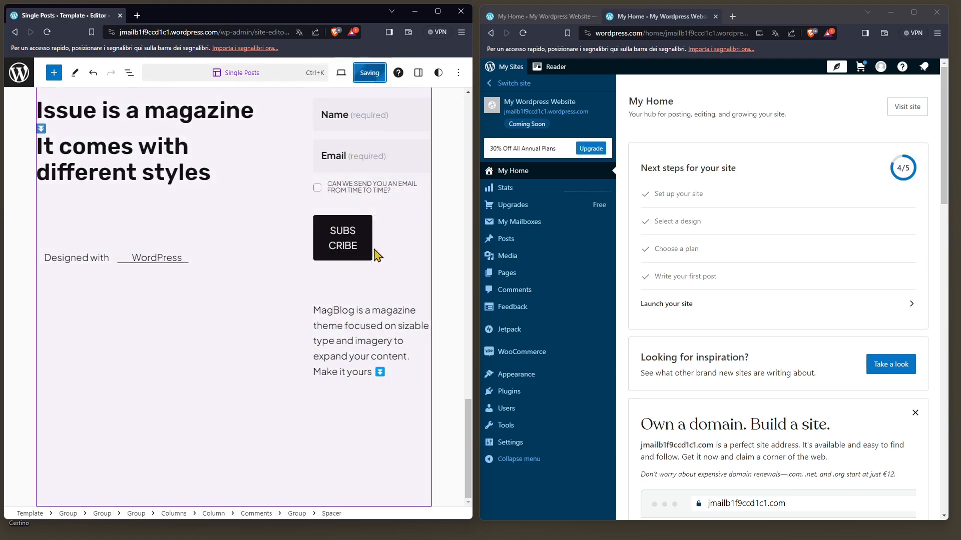
- Visit the live site and check the Just Another New Post article from the Articles page down to its footer
click(901, 107)
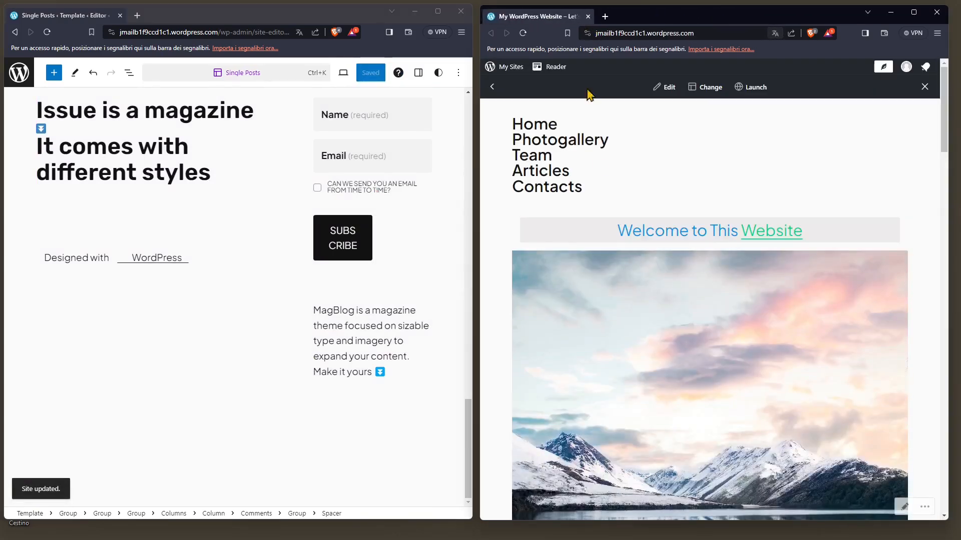
click(554, 175)
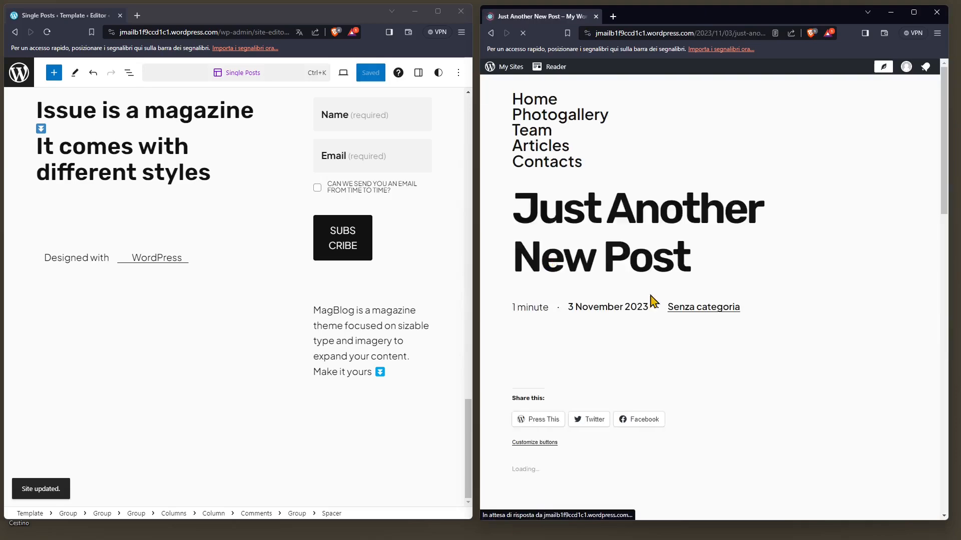
scroll(625, 410, down, 5)
scroll(738, 400, down, 10)
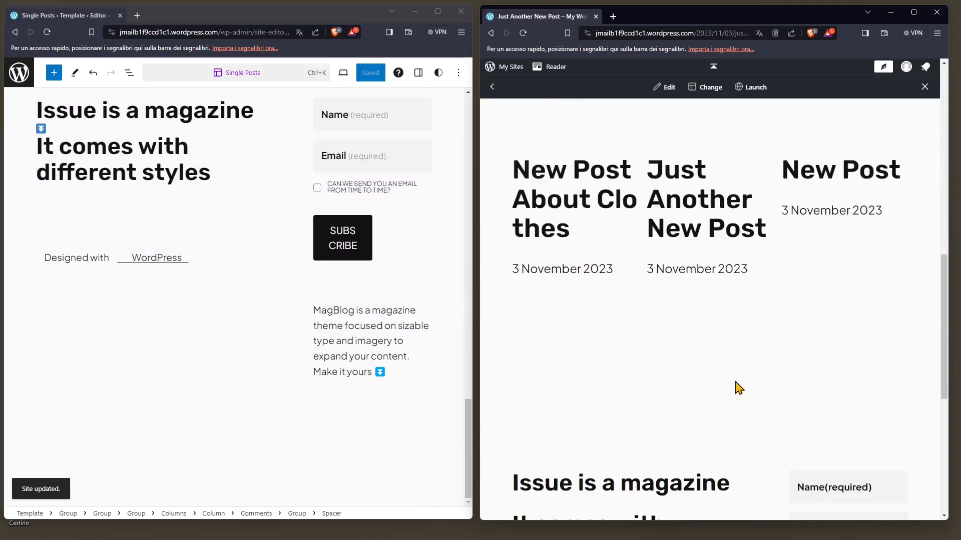
scroll(717, 349, up, 6)
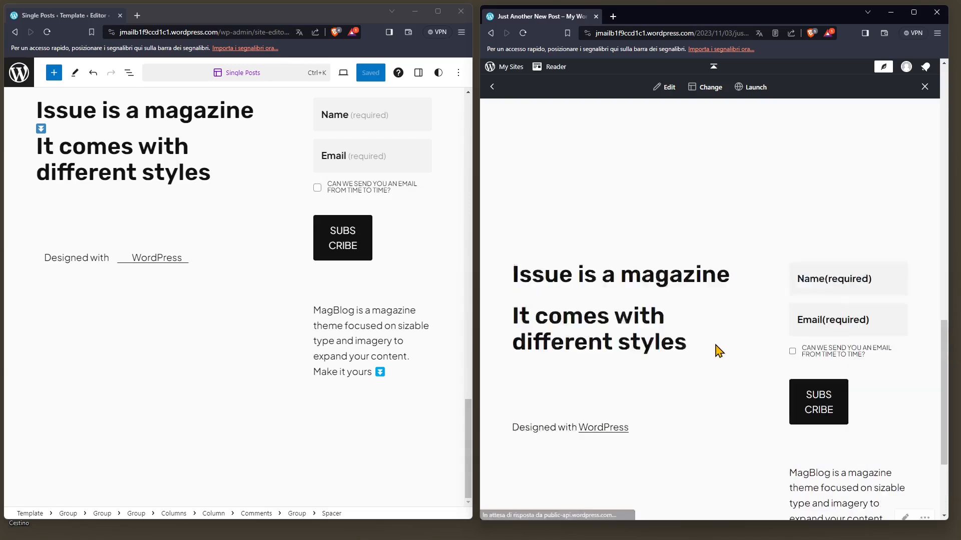
- Delete the footer-pages template part from the end of the Single Posts template and save the template
scroll(727, 343, down, 5)
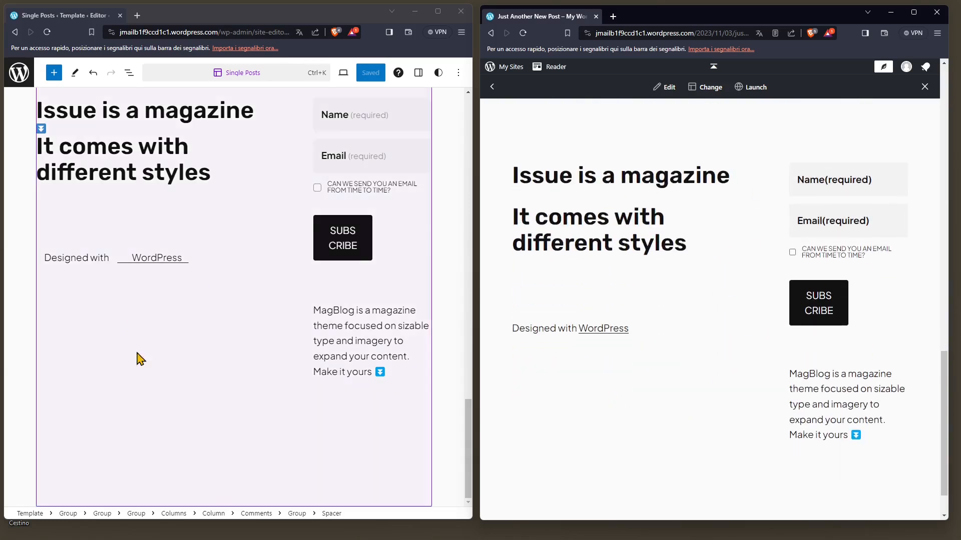
scroll(210, 243, up, 2)
scroll(156, 264, up, 4)
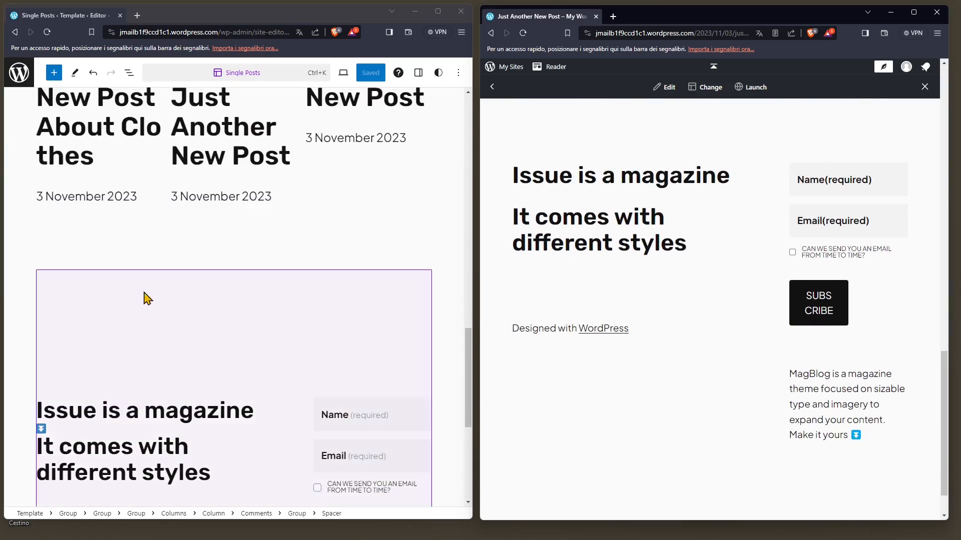
click(170, 365)
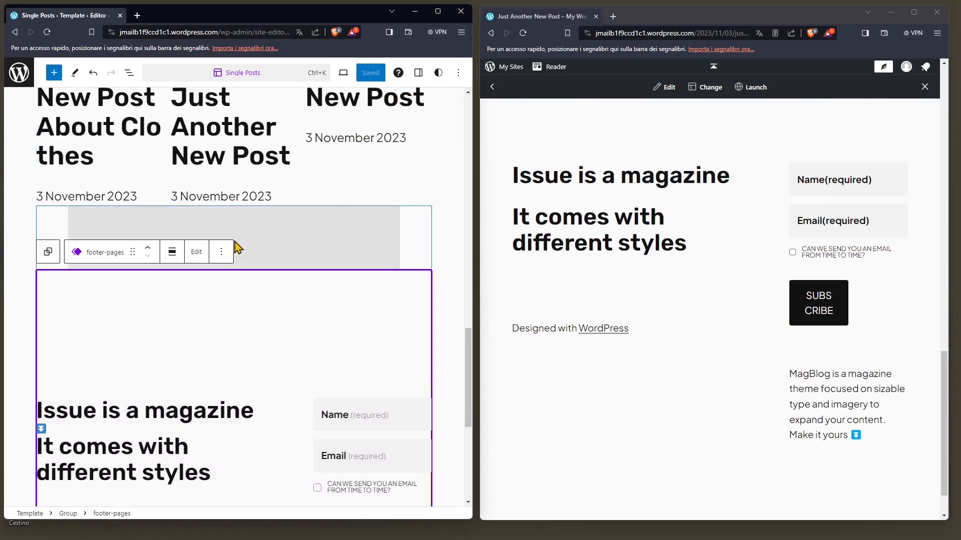
click(221, 252)
click(244, 463)
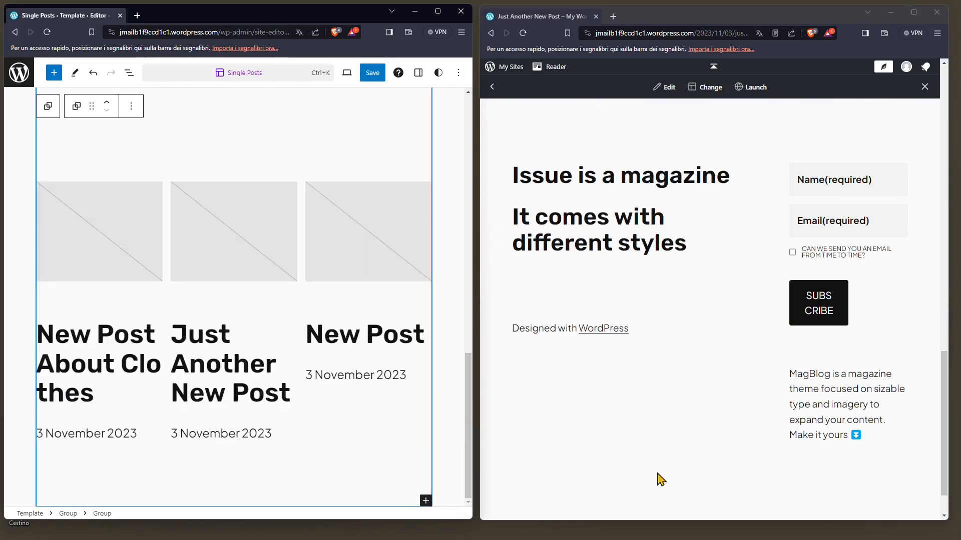
click(375, 73)
click(345, 80)
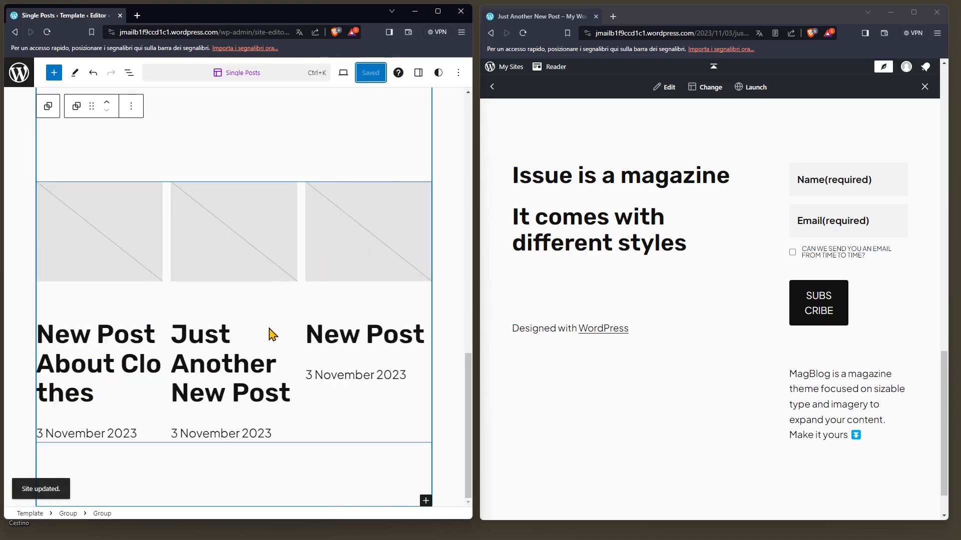
- Reload the live Just Another New Post article and check the end of the page for the footer
click(526, 37)
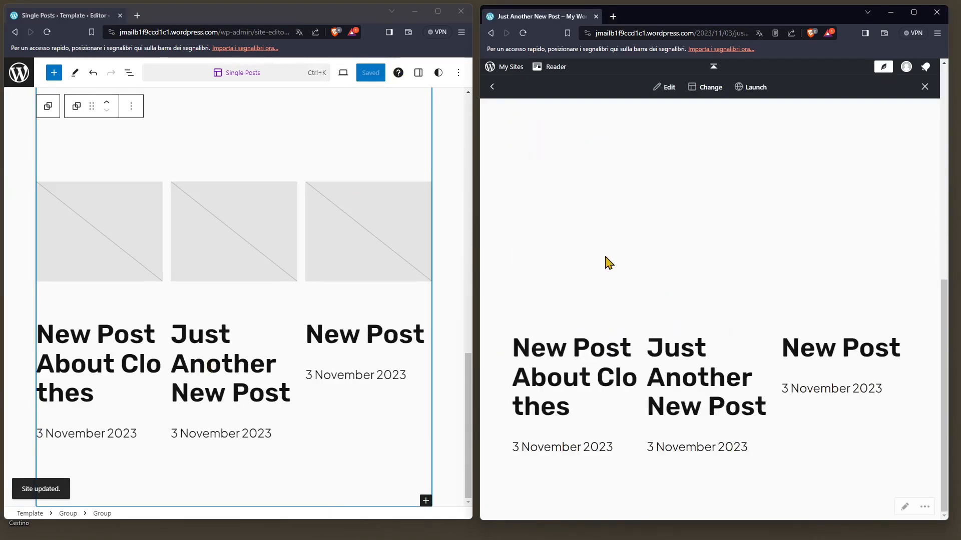
scroll(707, 345, up, 8)
scroll(707, 346, down, 5)
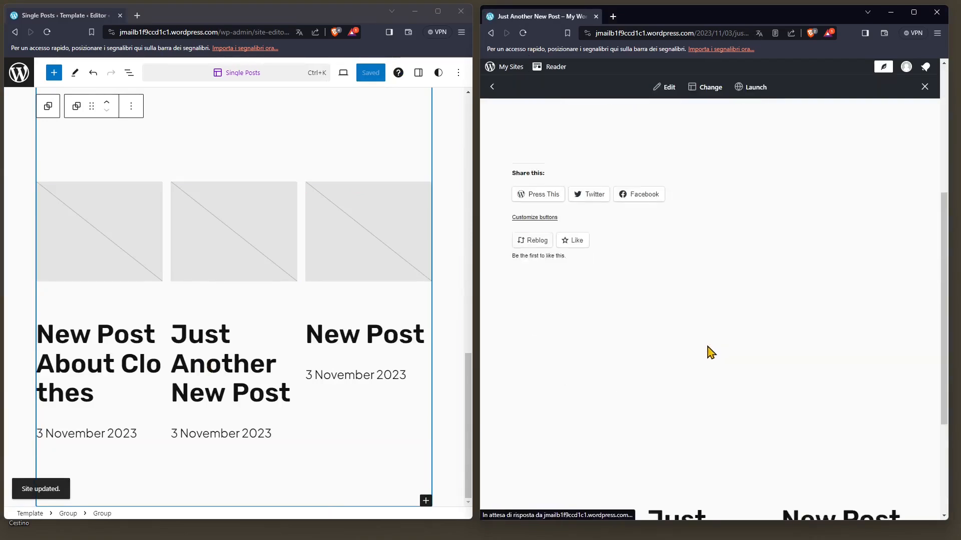
- Leave the Single Posts template, review the site's list of templates from the Design overview, and return to that overview
click(16, 80)
click(19, 121)
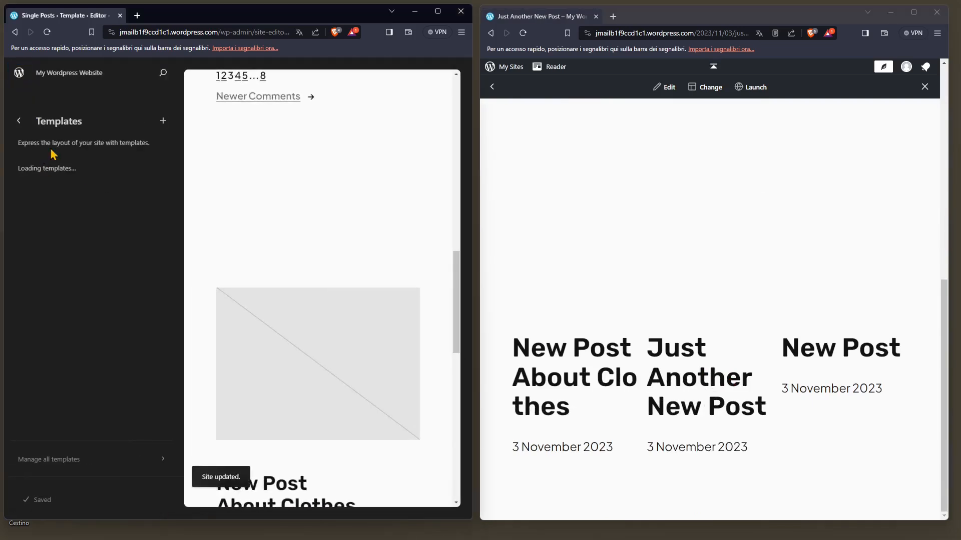
click(17, 125)
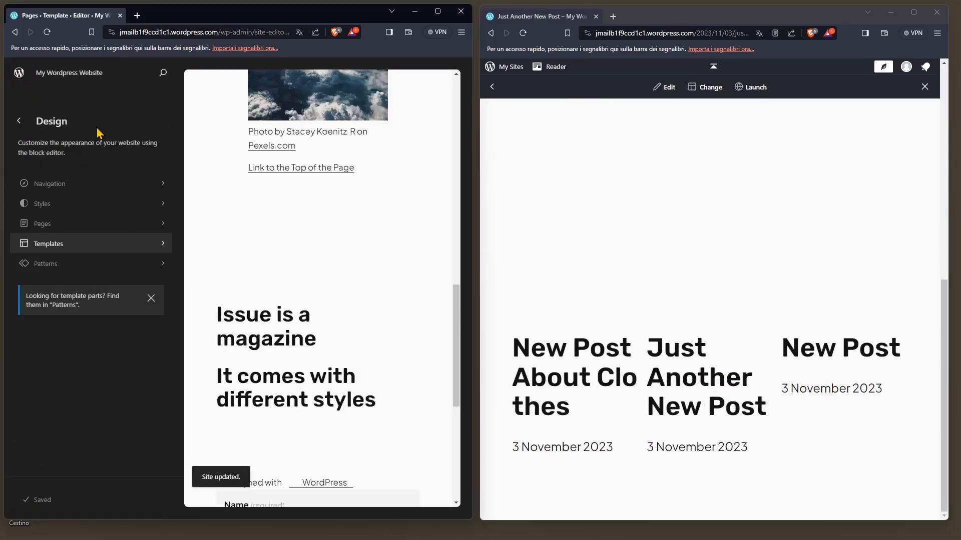
click(77, 249)
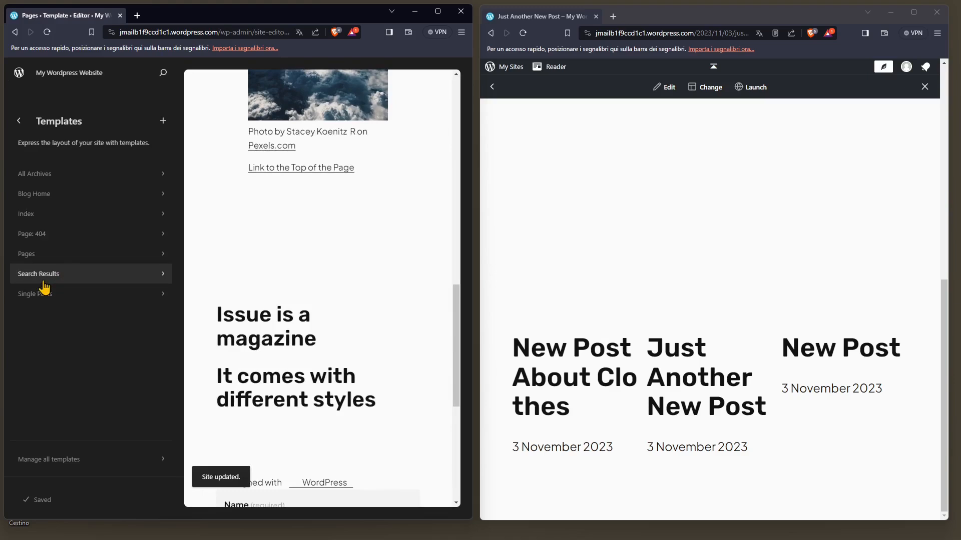
click(19, 125)
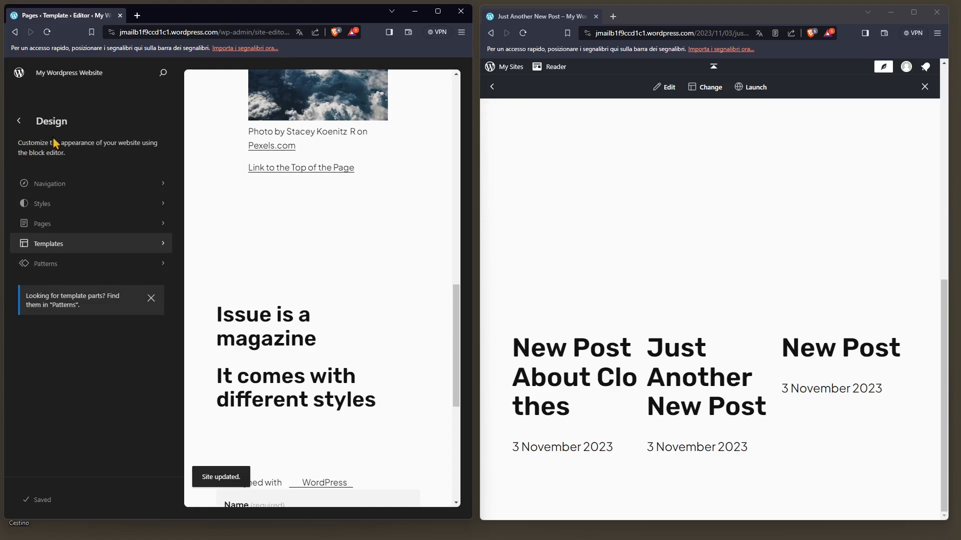
- Dismiss the notice about finding template parts and look through the pattern categories
click(150, 299)
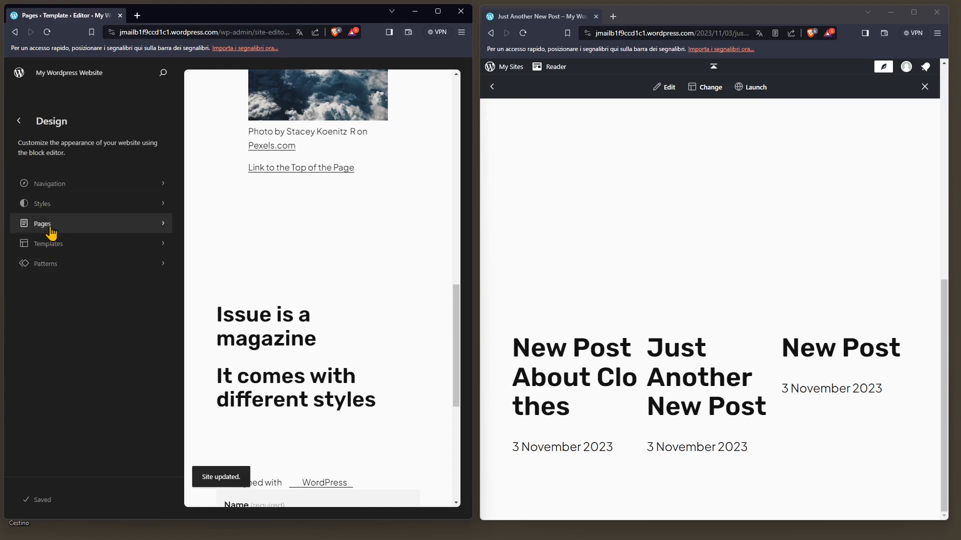
click(59, 268)
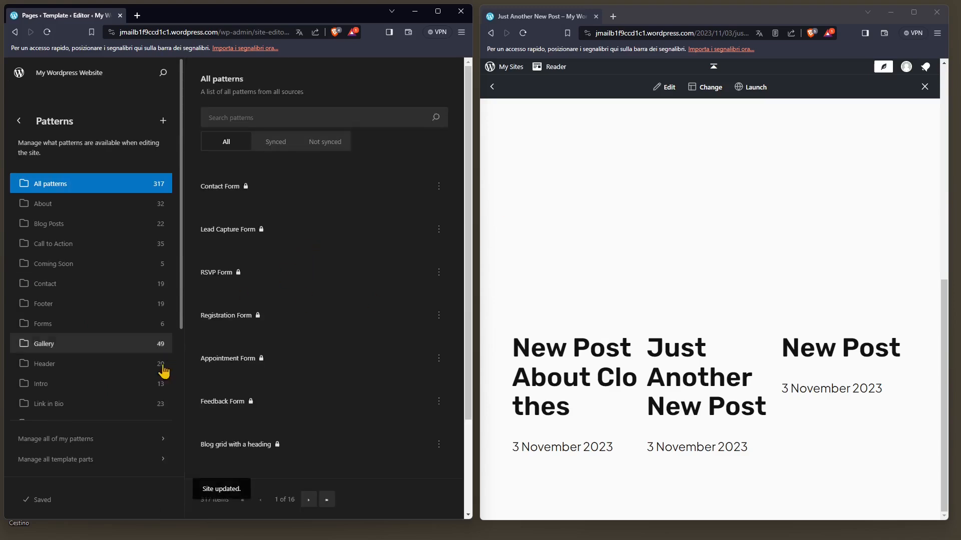
scroll(100, 427, down, 5)
scroll(96, 297, up, 5)
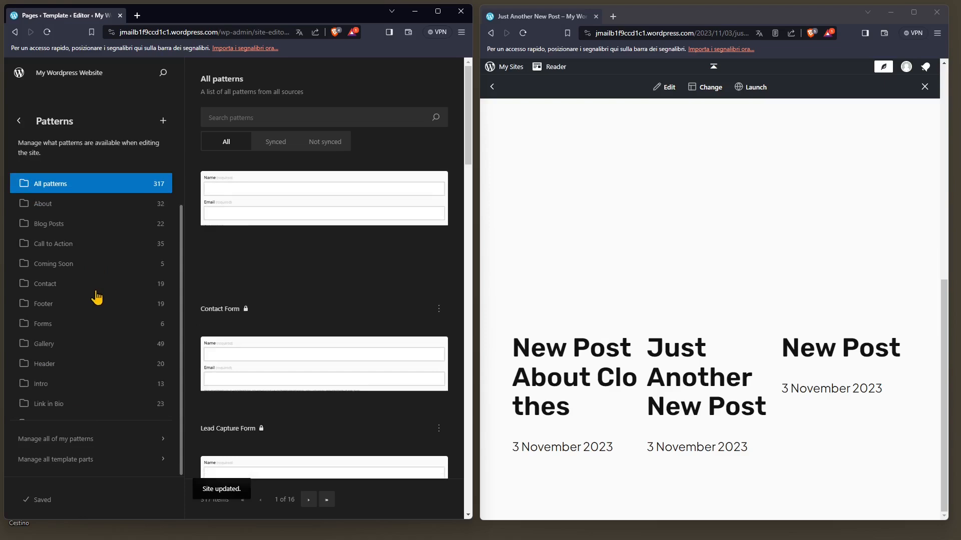
- Exit the site editor to the My Home dashboard and open the Home page on the live site
click(21, 128)
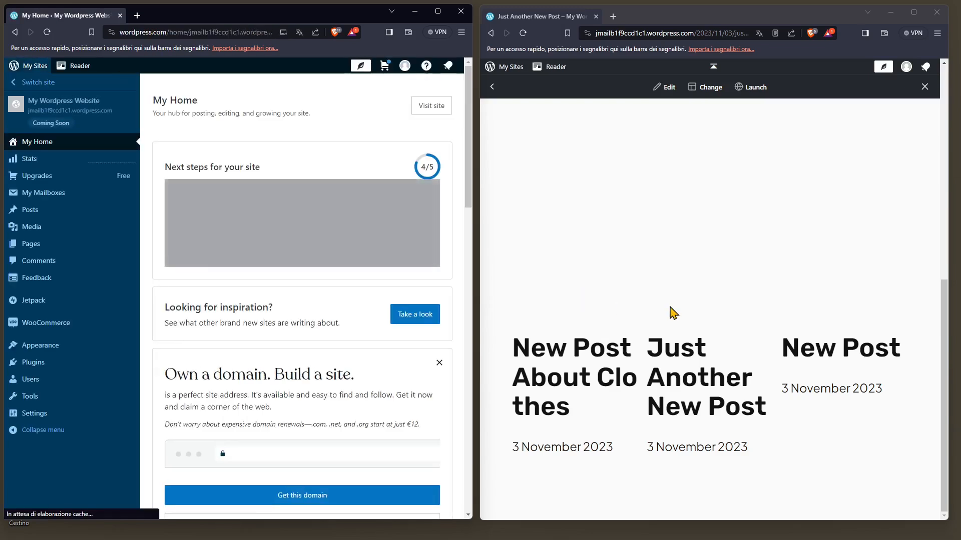
scroll(670, 310, up, 10)
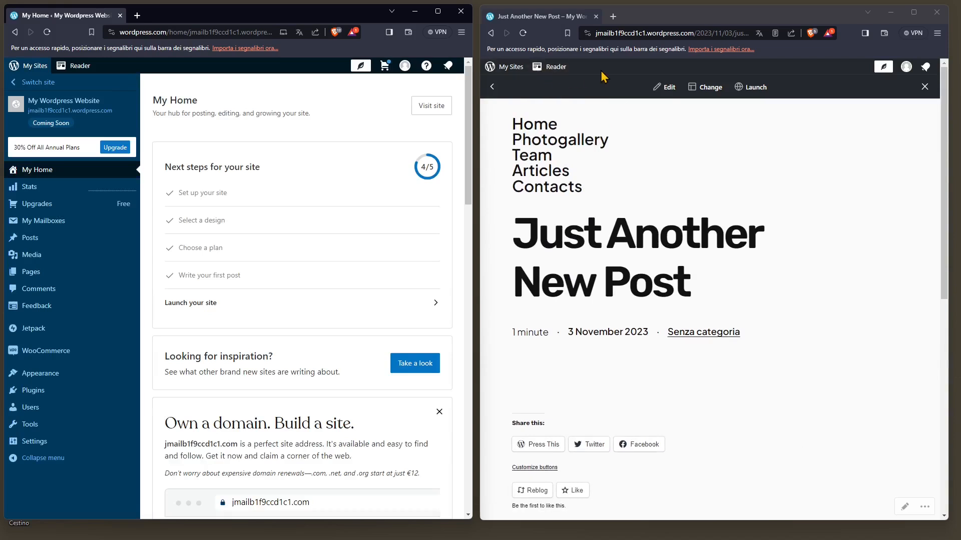
click(523, 125)
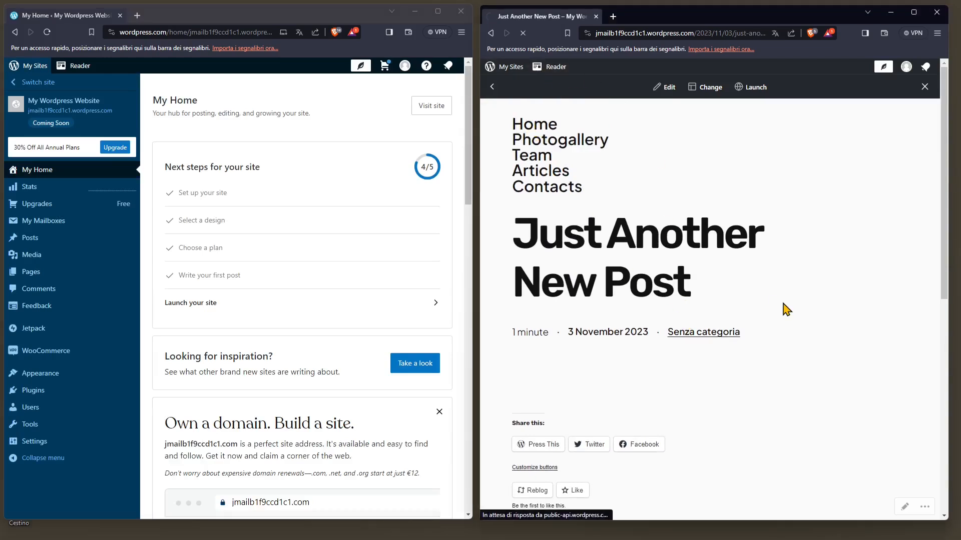